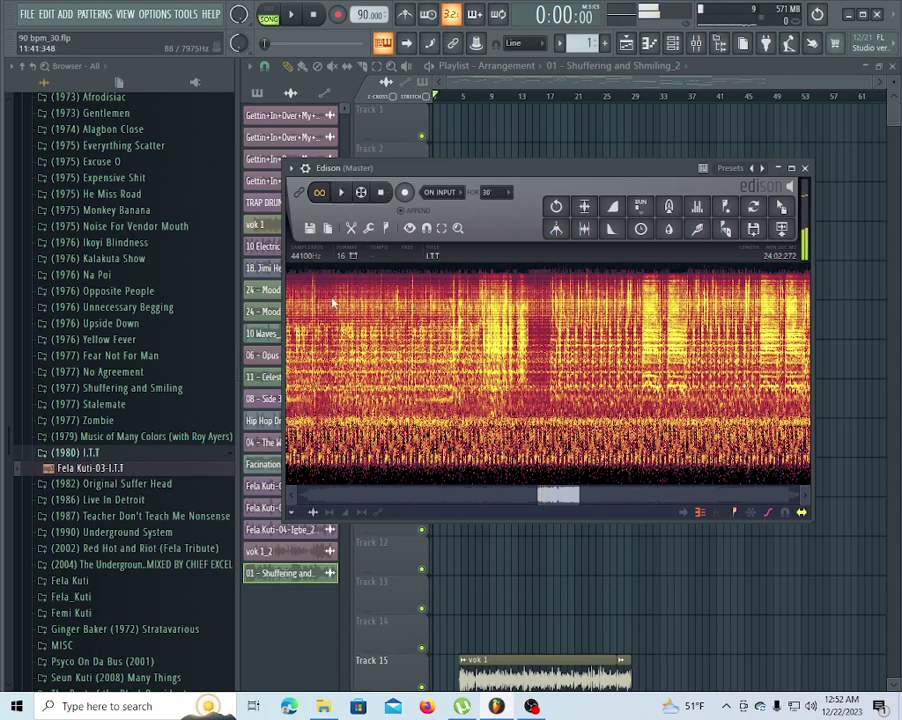
Preview Power Show from the (1982) Original Suffer Head folder and Mister Follow Follow and Observation Is No Crime from (1977) Zombie
click(140, 500)
click(140, 483)
click(142, 514)
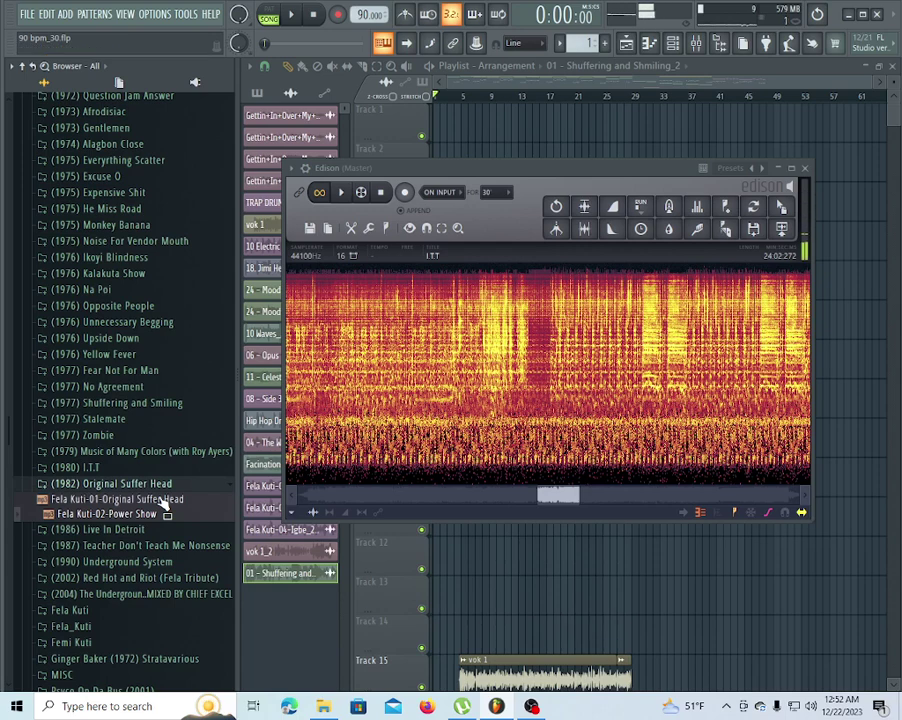
click(112, 437)
click(117, 466)
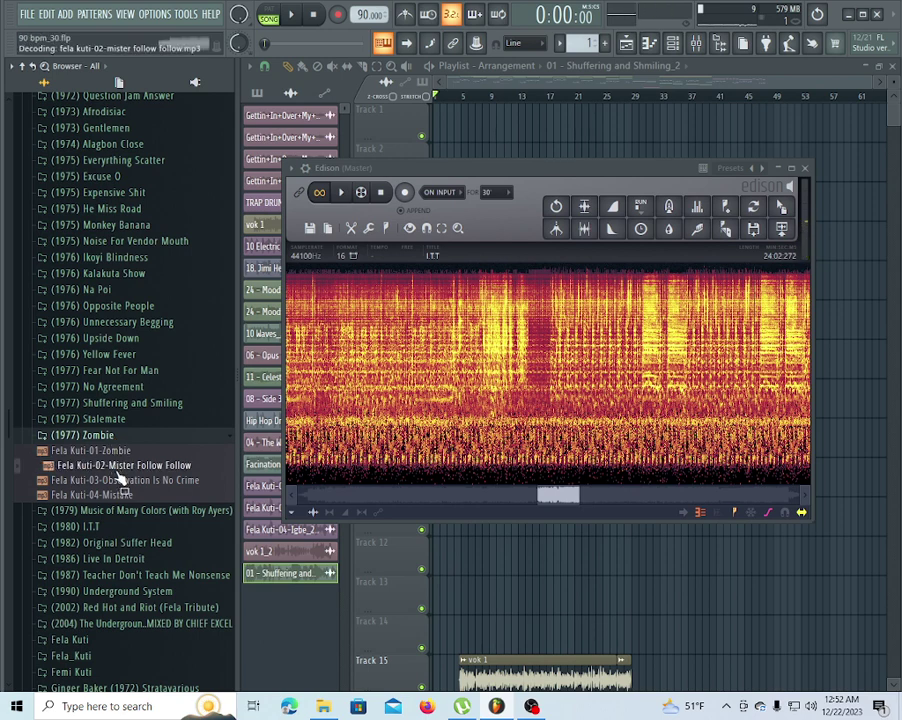
click(116, 480)
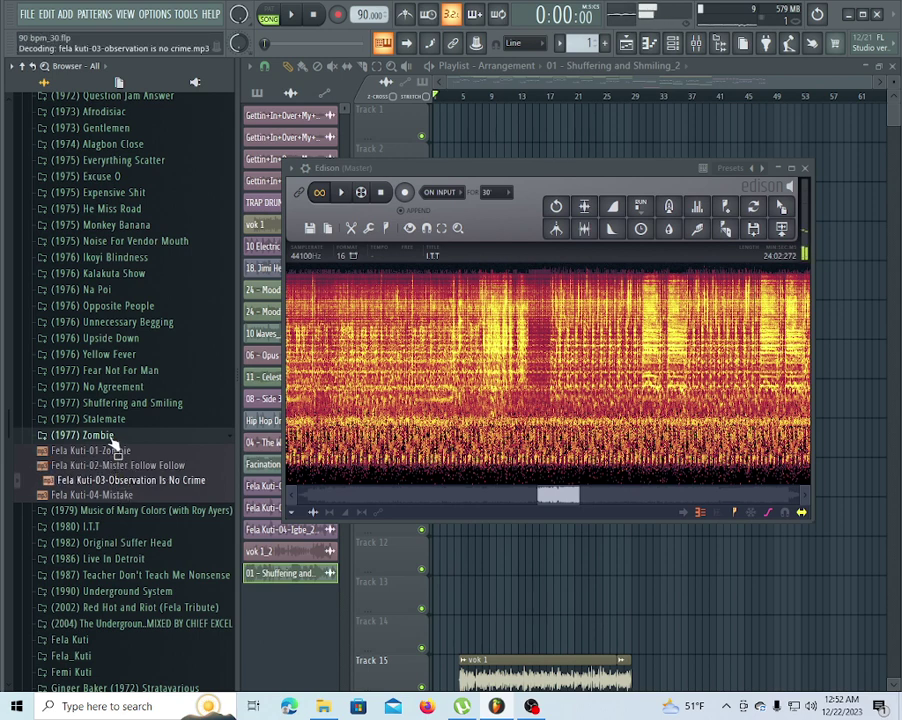
Preview Unnecessary Begging from its 1976 folder, then load it into Edison and play it
click(103, 324)
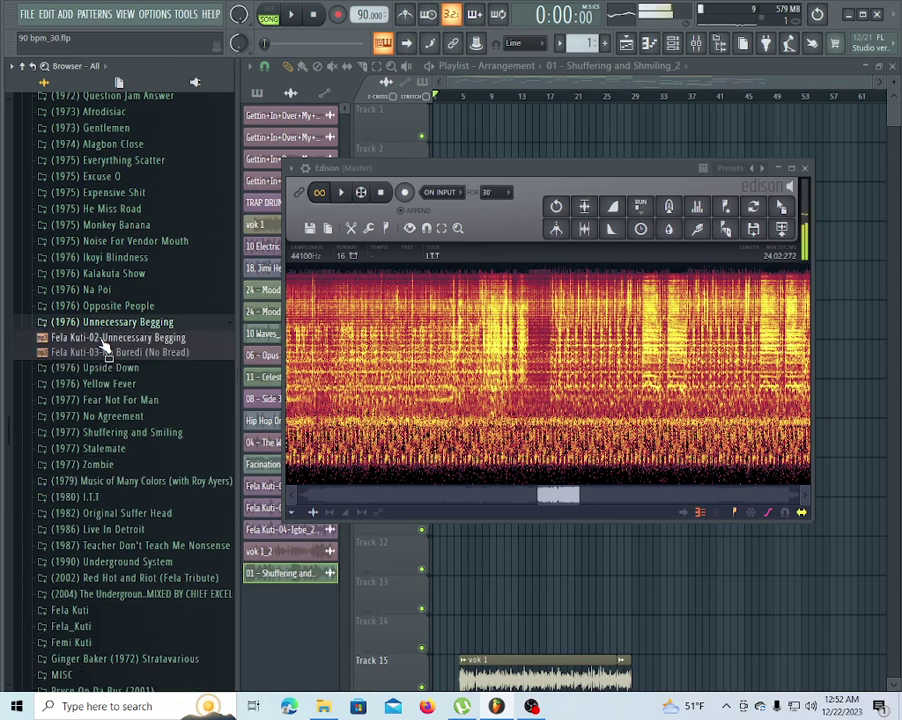
click(104, 338)
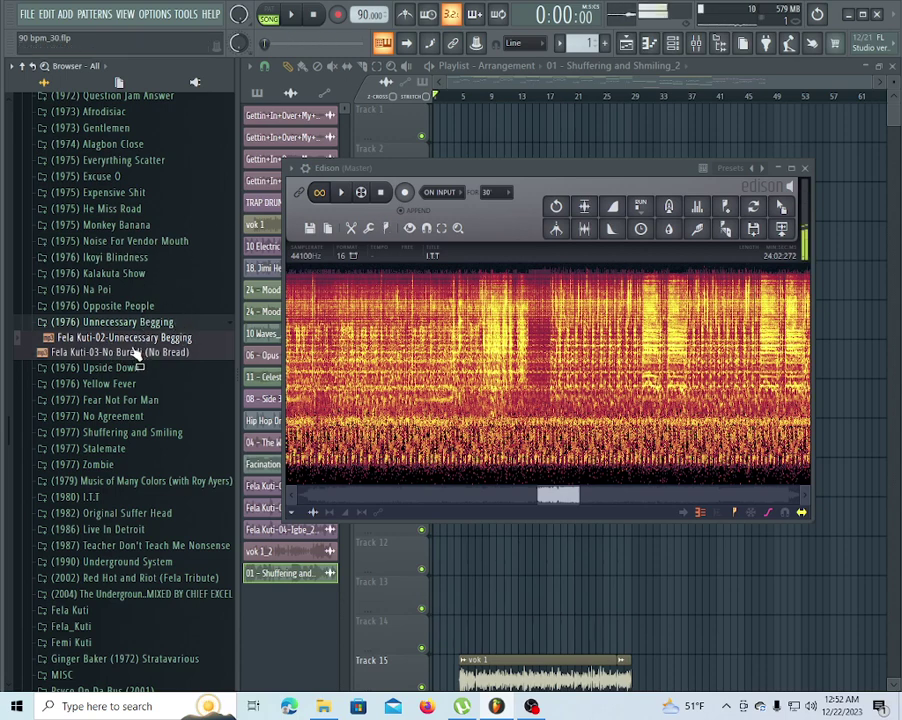
drag(133, 341, 427, 367)
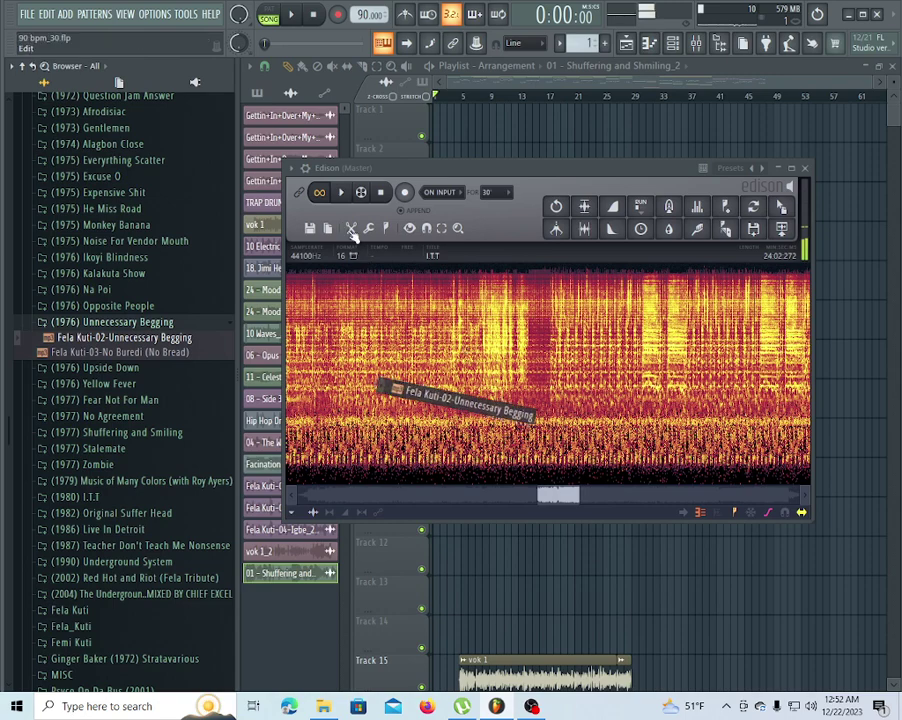
click(340, 193)
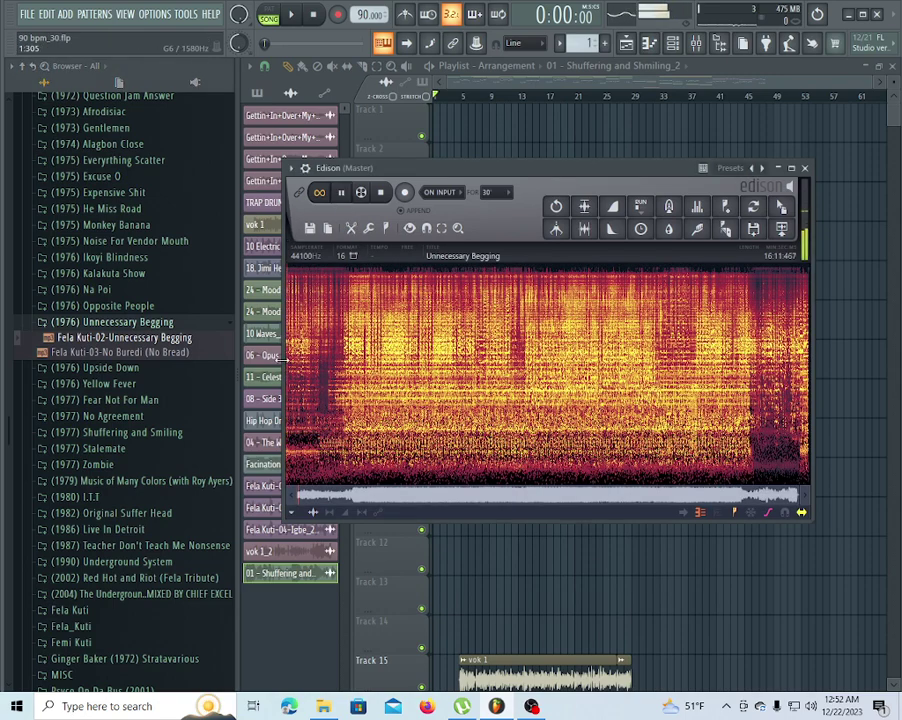
Select the opening passage of Unnecessary Begging from about 0:276 to 28:929 for looped playback
scroll(298, 364, up, 1)
scroll(300, 380, up, 5)
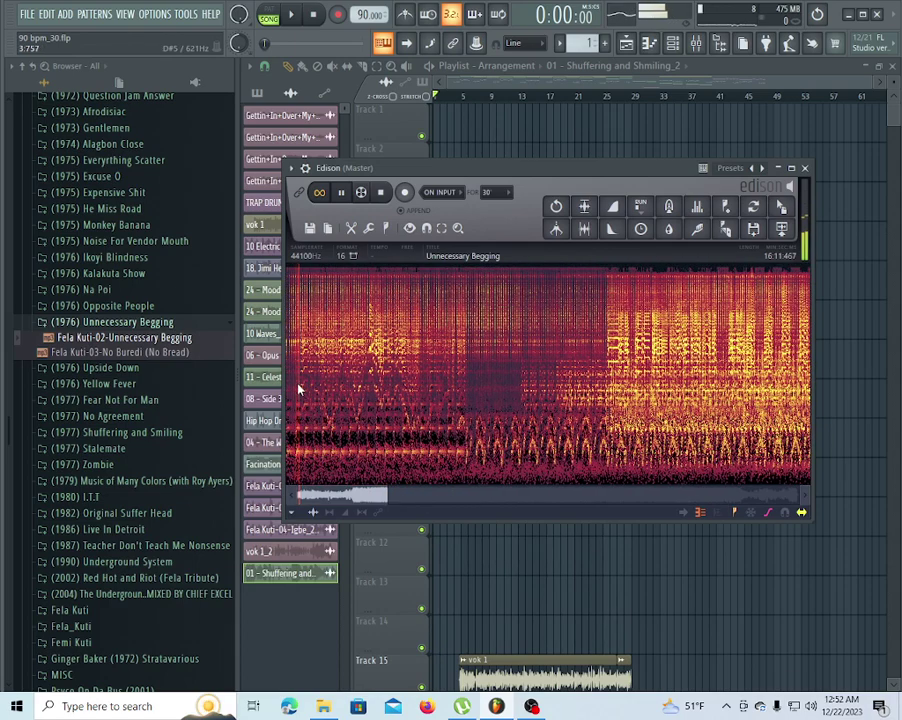
scroll(297, 392, up, 2)
scroll(296, 420, up, 1)
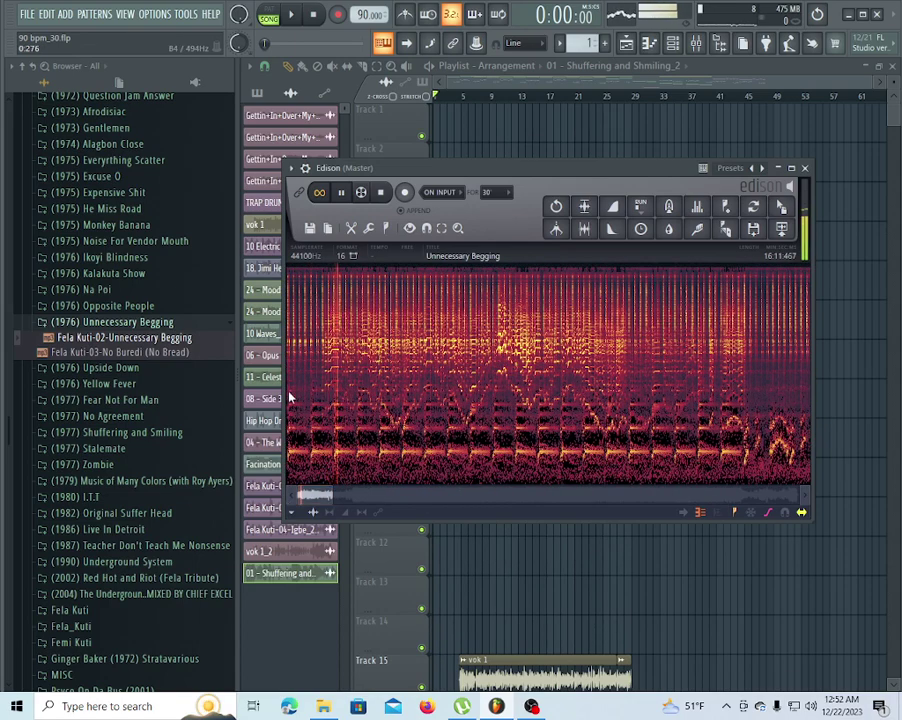
drag(290, 398, 508, 404)
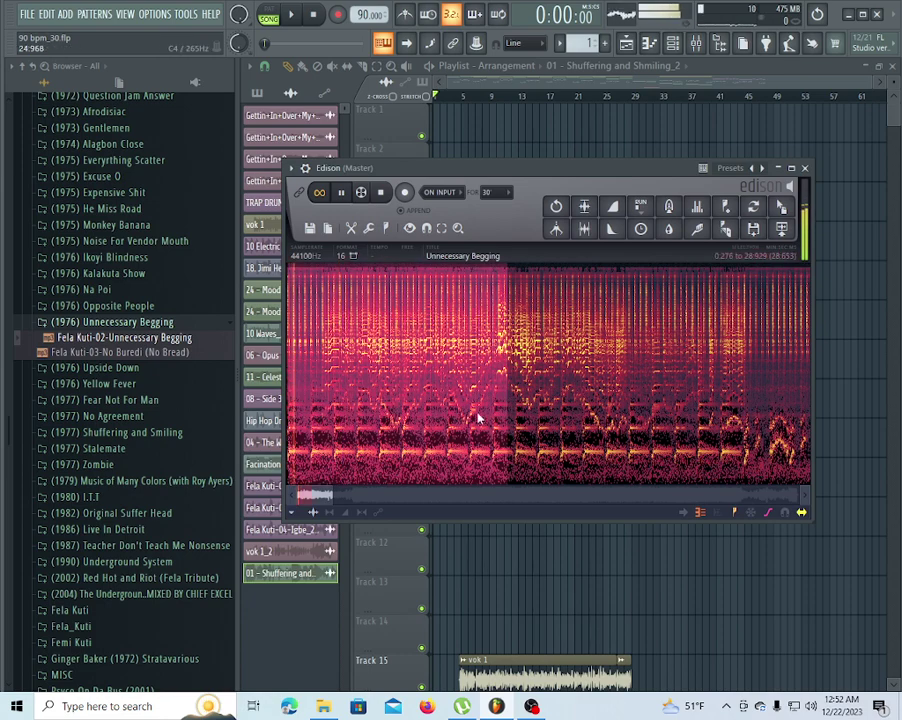
scroll(400, 420, up, 1)
Reopen Edison from the master mixer track and inspect the opening passage of Unnecessary Begging up close
click(276, 357)
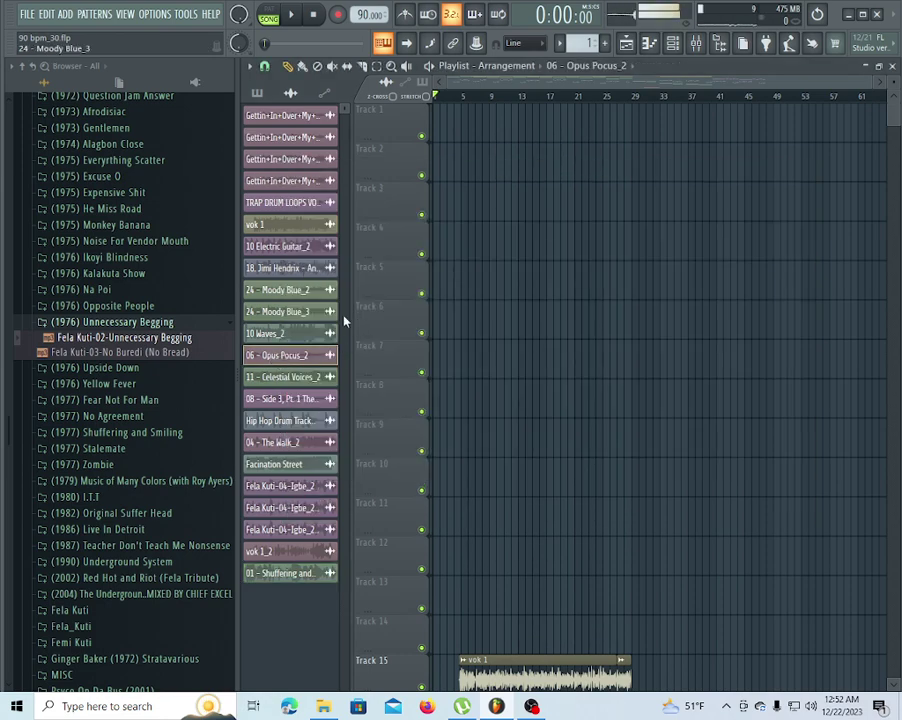
click(699, 47)
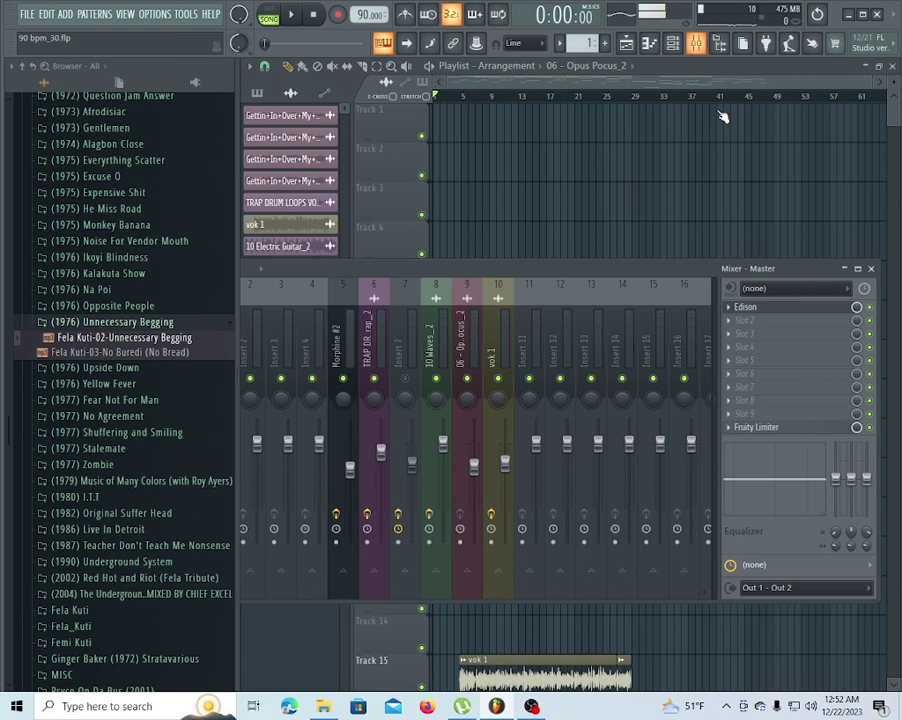
click(764, 309)
scroll(370, 286, up, 3)
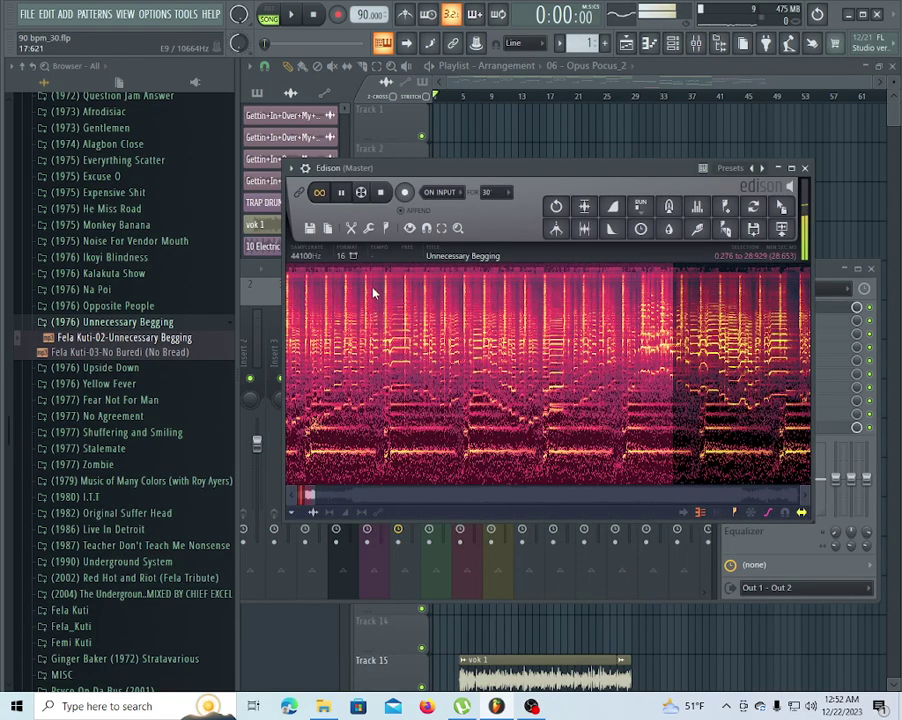
scroll(300, 492, up, 3)
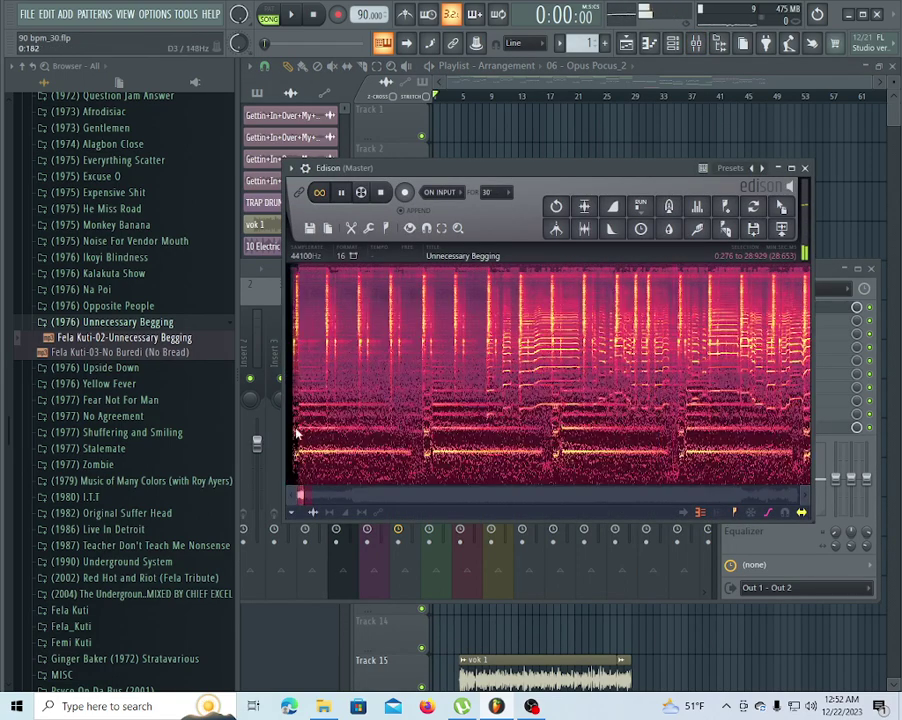
scroll(428, 368, down, 4)
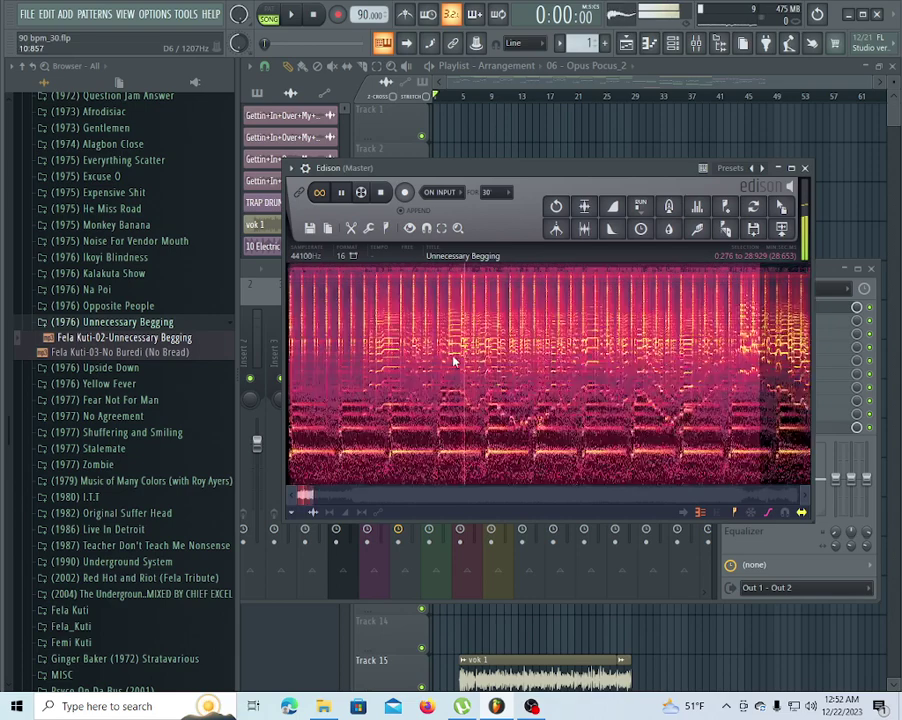
scroll(650, 357, down, 2)
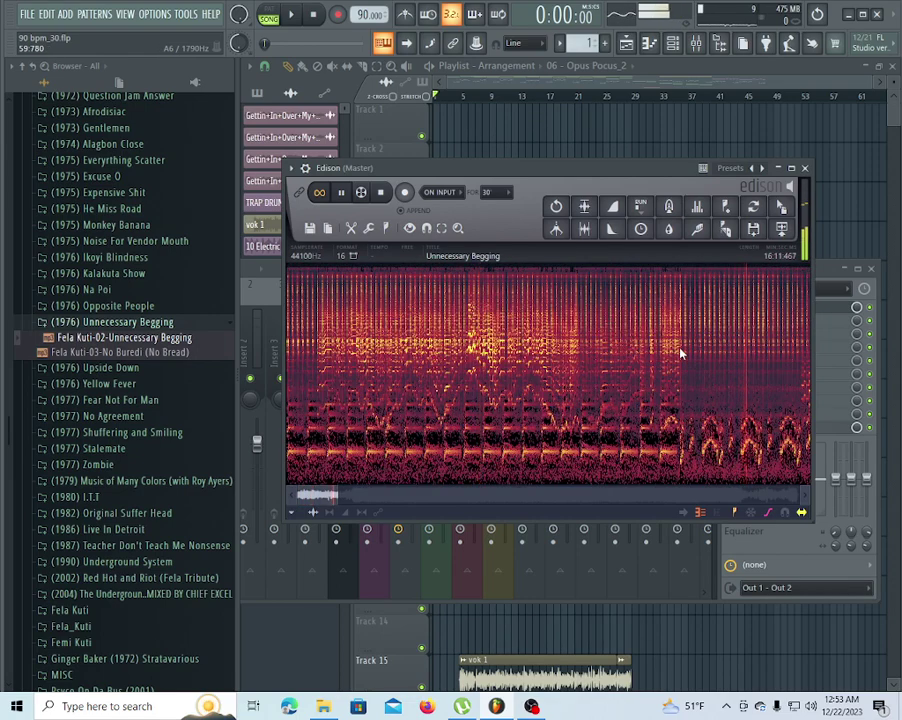
Audition further sections of Unnecessary Begging, playing from several points up to the start of the dense, bright section
click(805, 494)
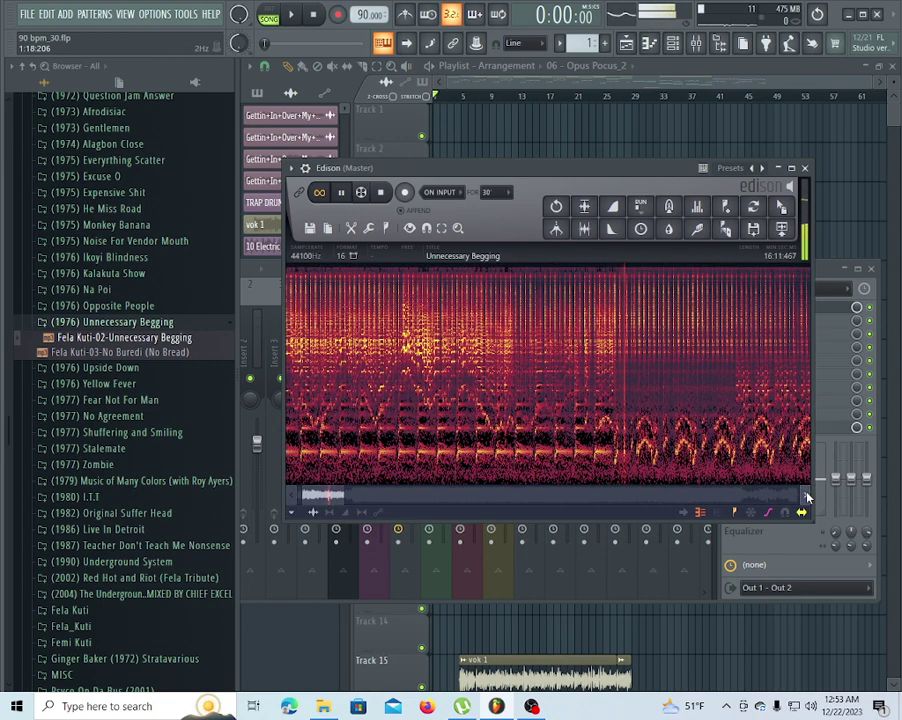
click(670, 368)
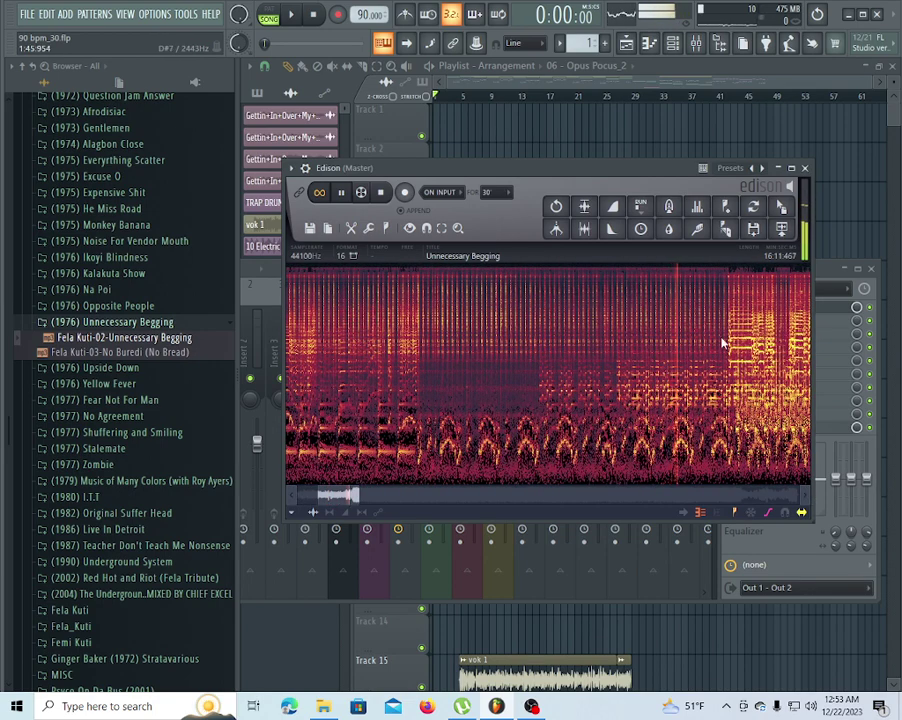
click(805, 497)
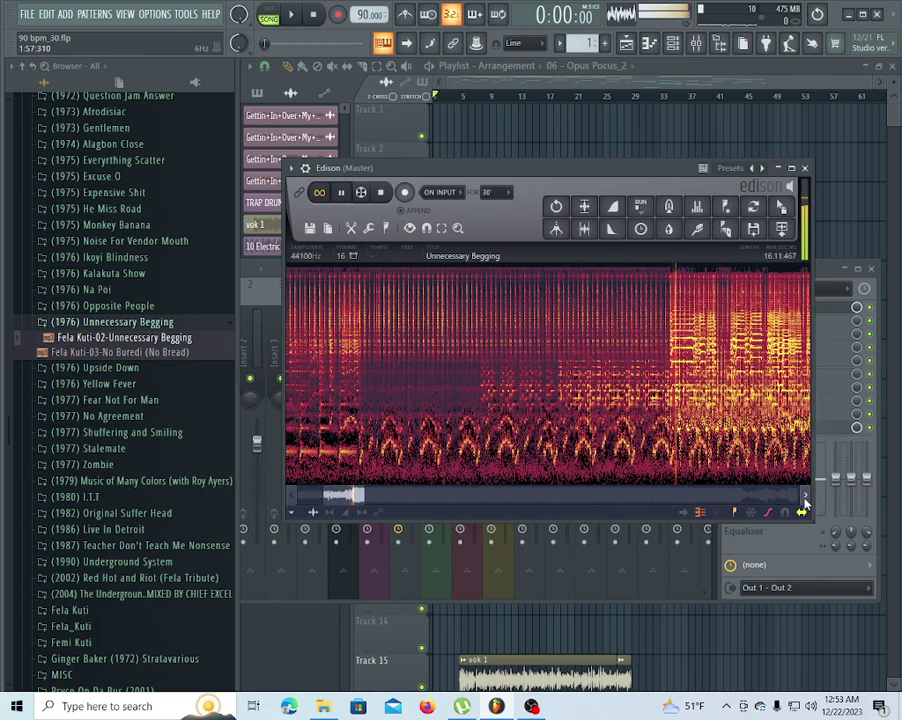
click(805, 499)
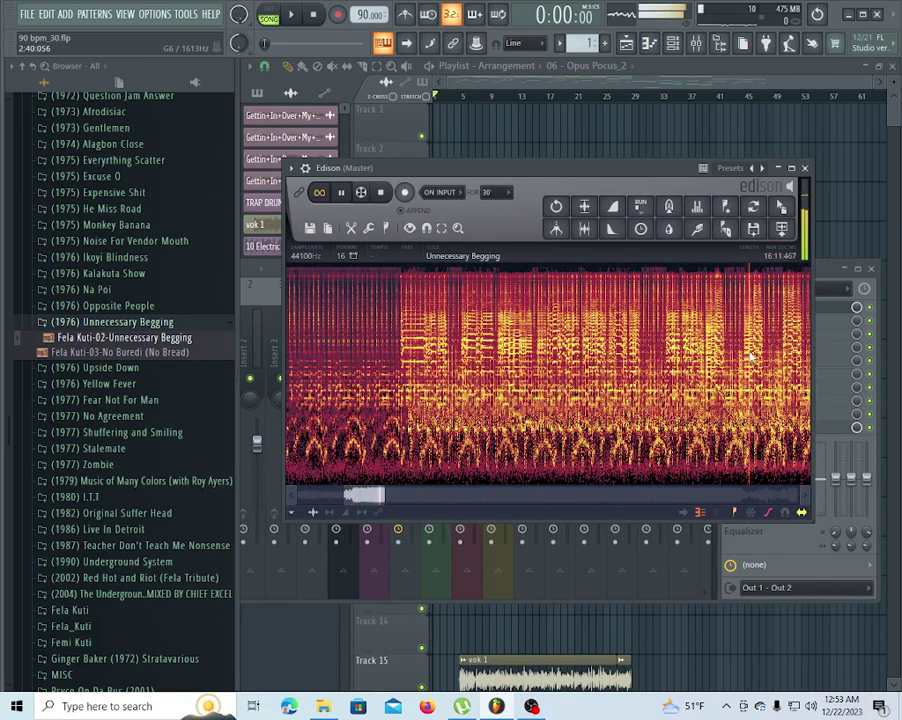
click(672, 370)
click(403, 381)
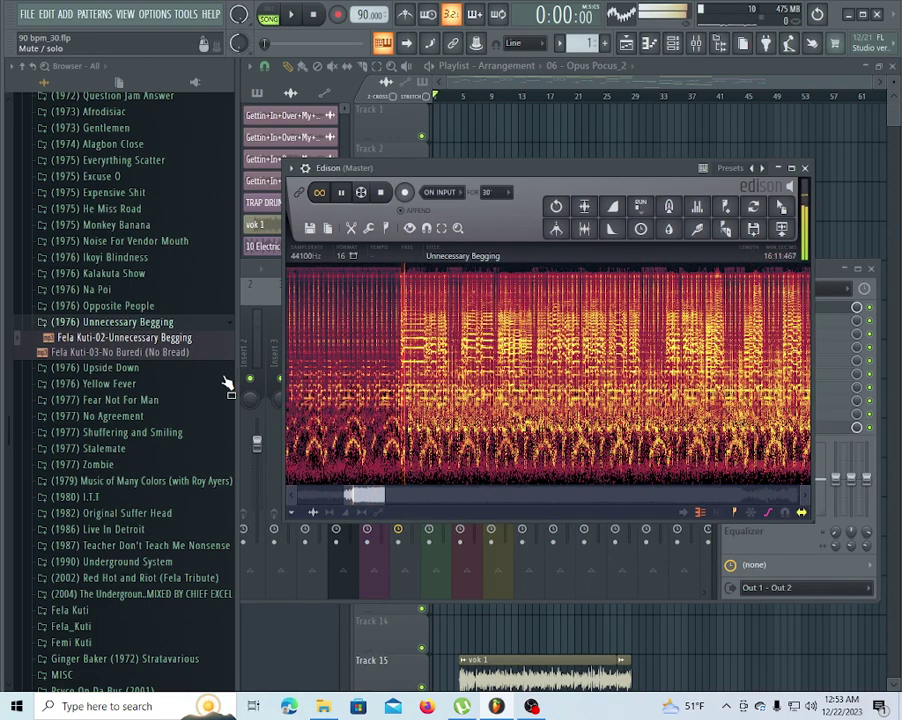
Load Yellow Fever from the (1976) Yellow Fever folder into Edison and play it
click(120, 385)
click(110, 399)
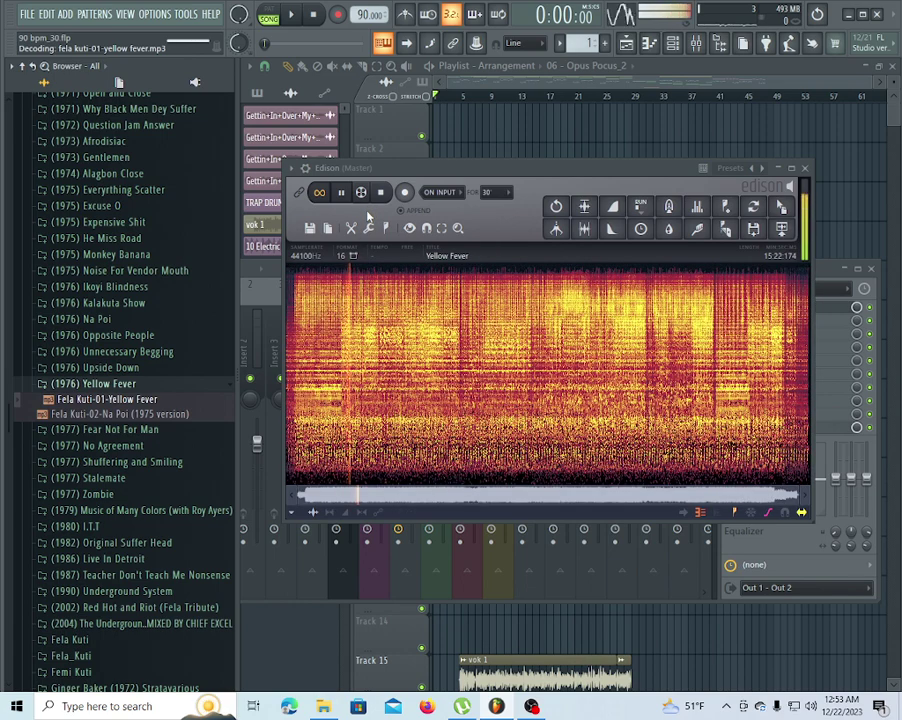
Check the (1976) Kalakuta Show folder and preview the title tracks in the 1975 folders He Miss Road and Expensive Shit
click(97, 303)
click(105, 308)
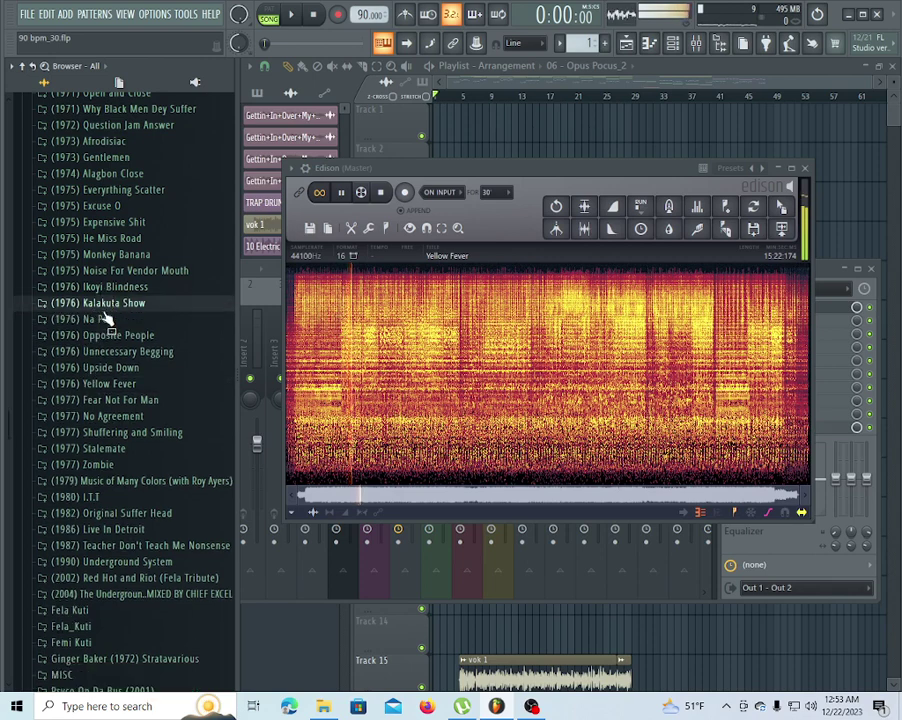
click(110, 240)
click(113, 255)
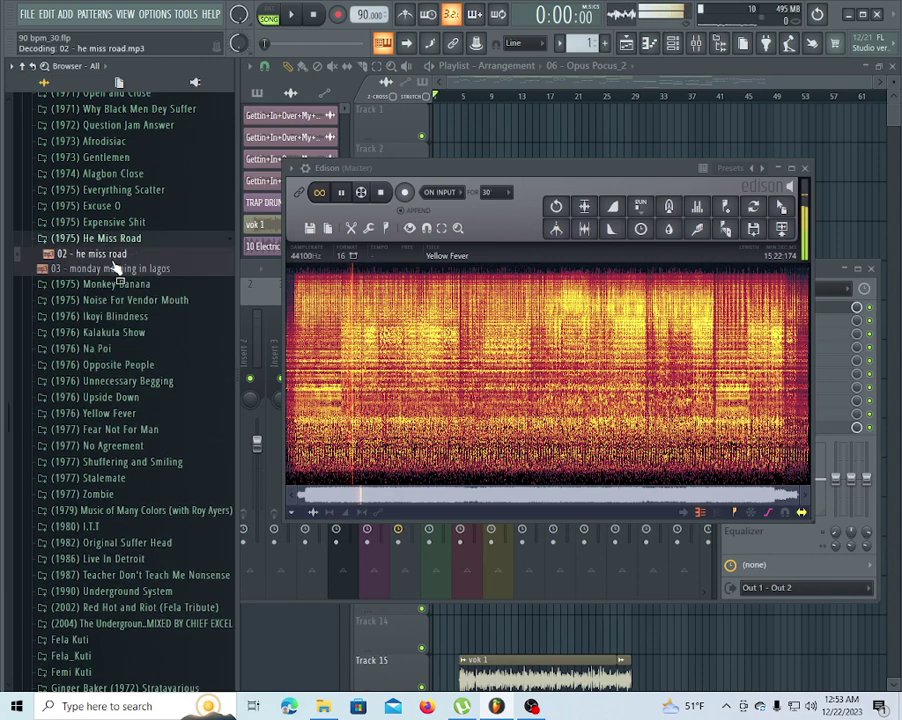
click(110, 222)
click(114, 238)
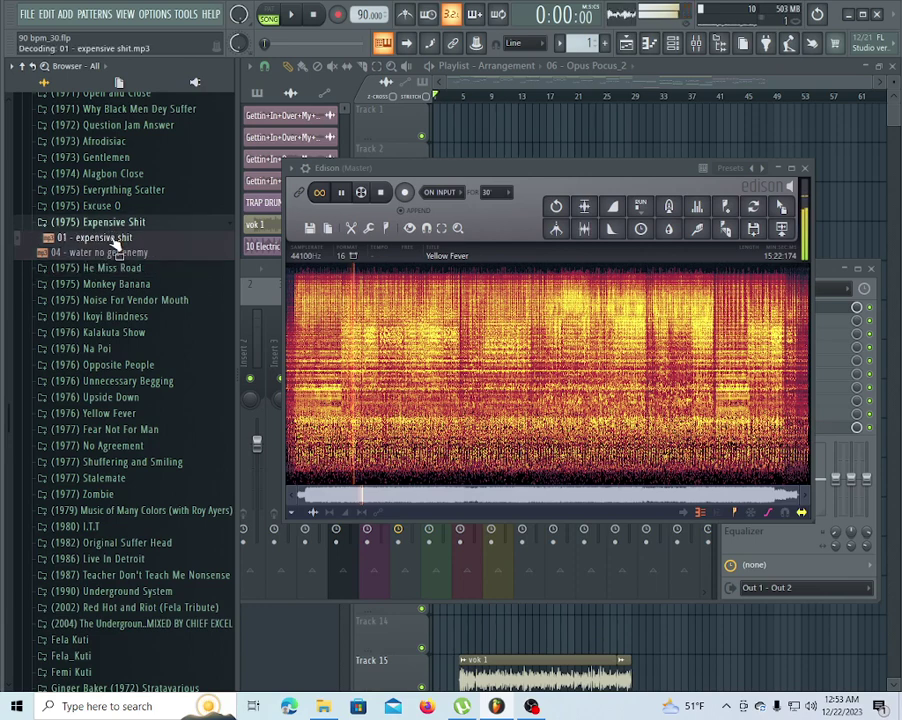
Stop the Edison and playlist playback and preview Water No Get Enemy on its own
key(space)
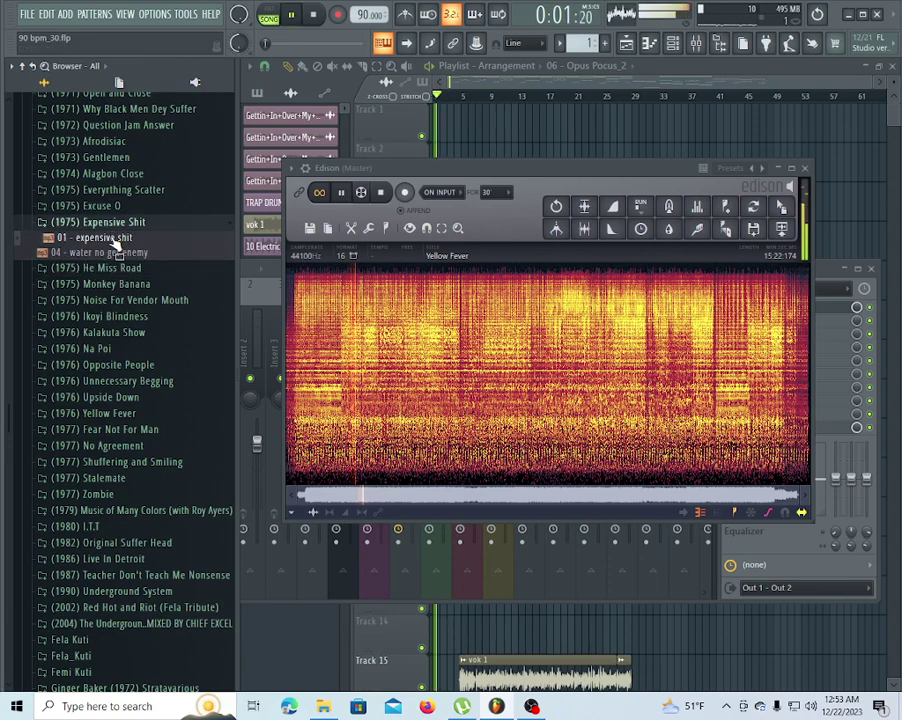
click(388, 192)
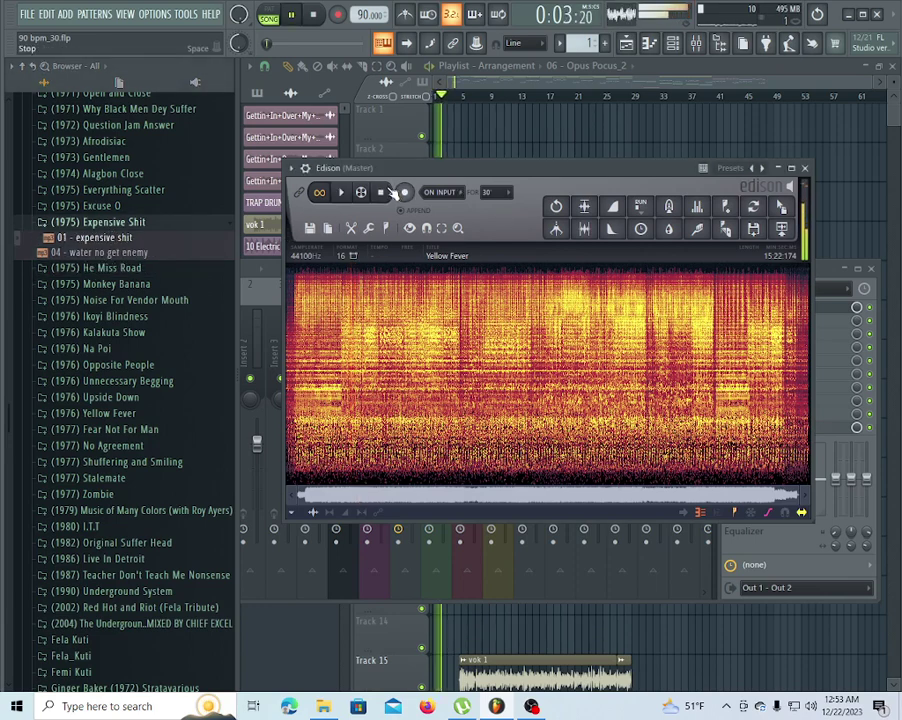
key(space)
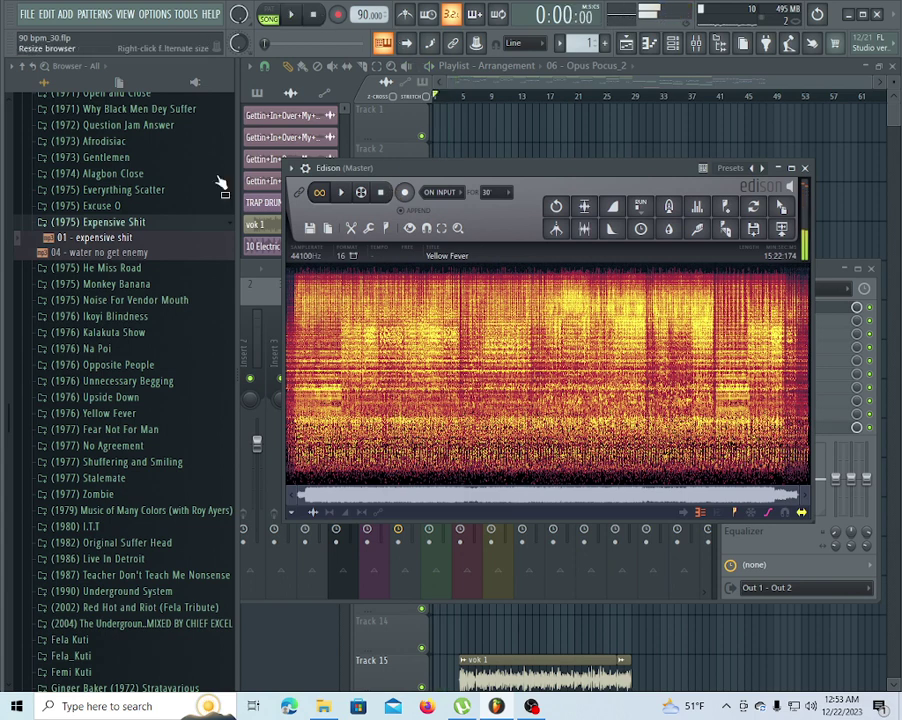
click(118, 256)
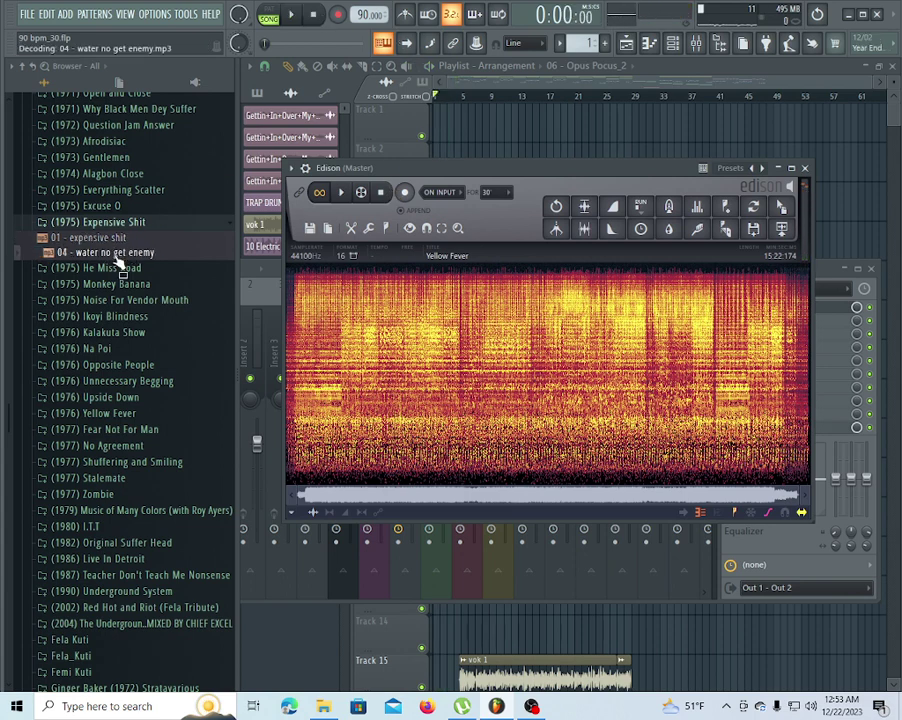
Load Everything Scatter from its 1975 folder into Edison and play it from the beginning
click(132, 193)
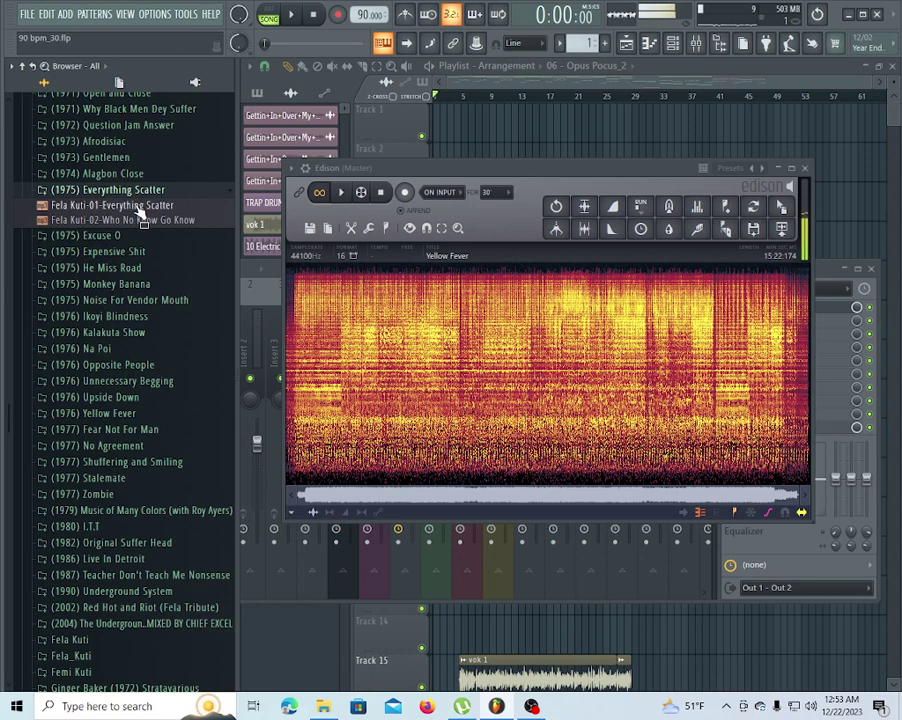
click(138, 207)
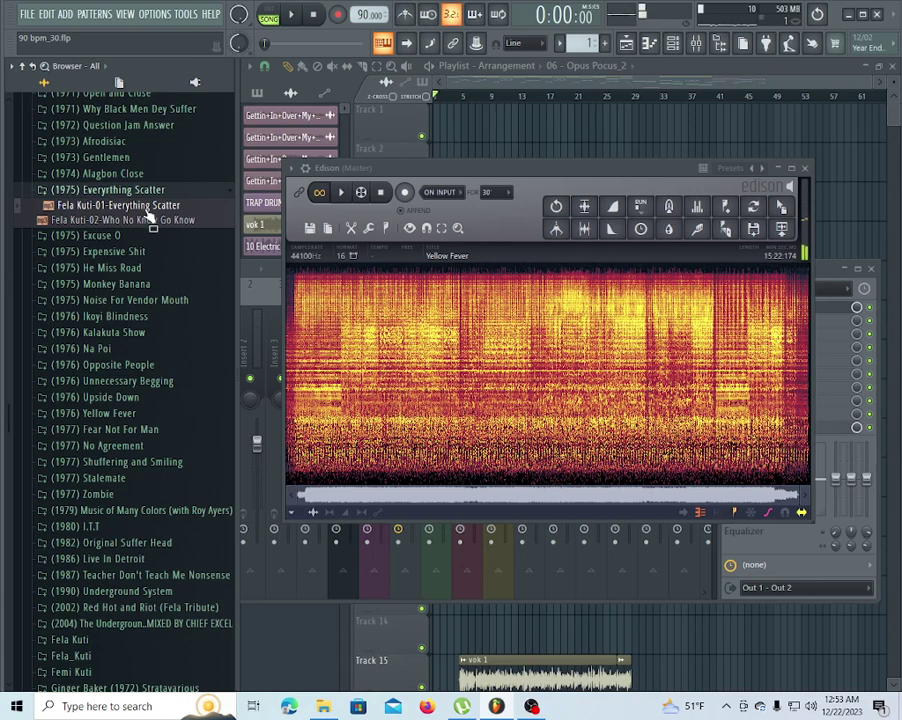
drag(152, 207, 393, 358)
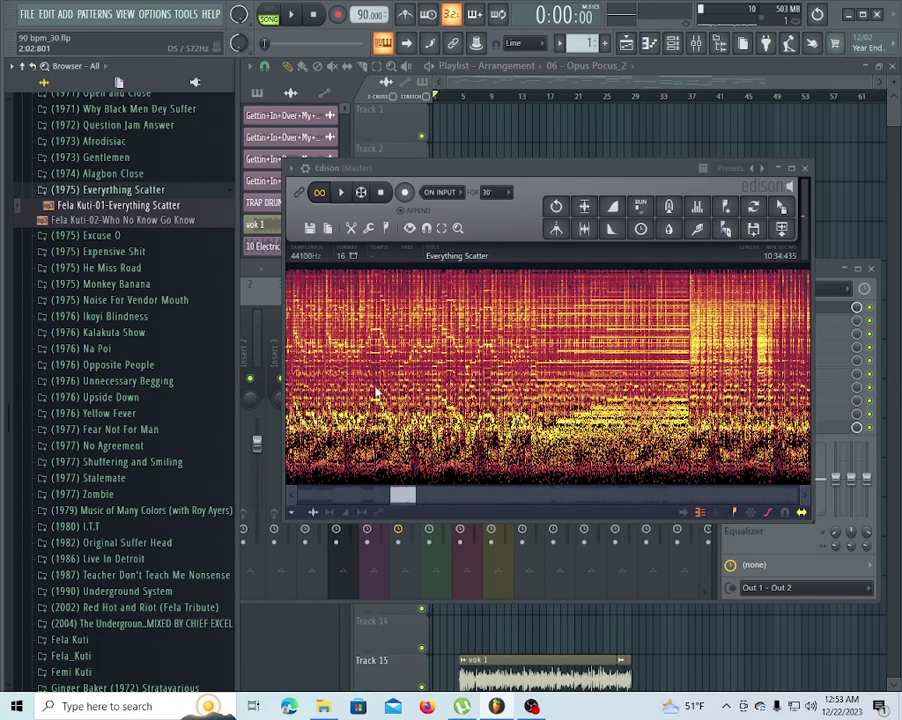
drag(407, 505, 306, 499)
key(space)
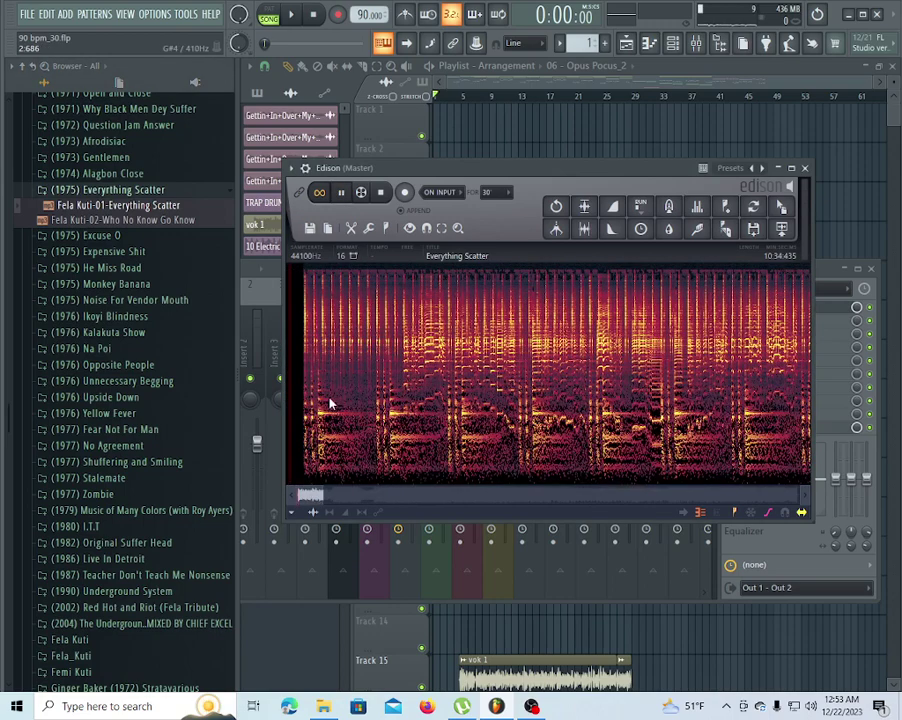
Select the opening phrase of Everything Scatter from about 1:090 to 10:143 as a loop and show its start
drag(306, 382, 363, 312)
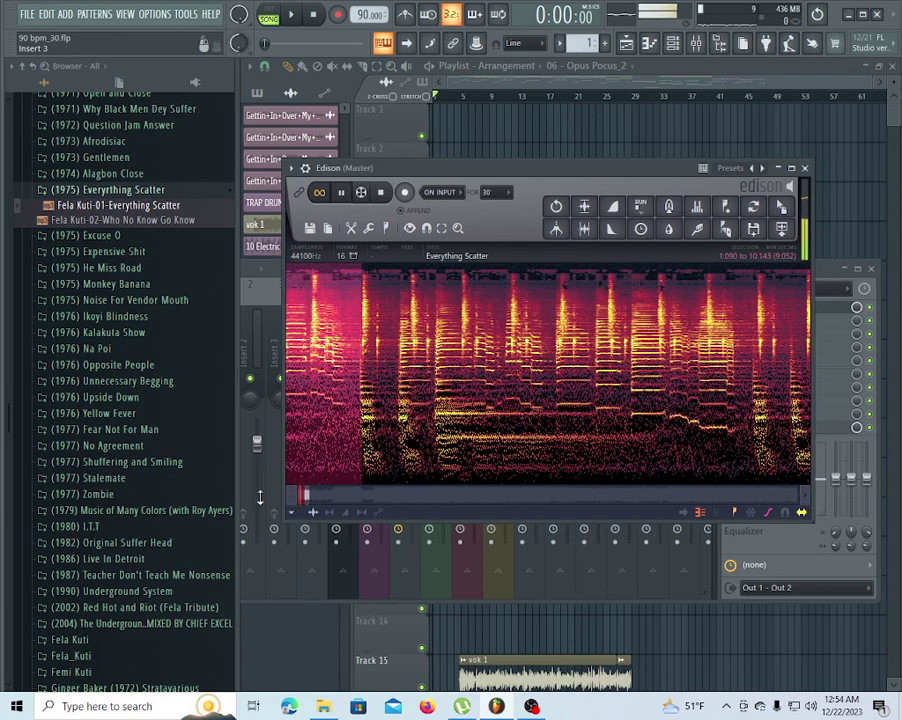
click(292, 498)
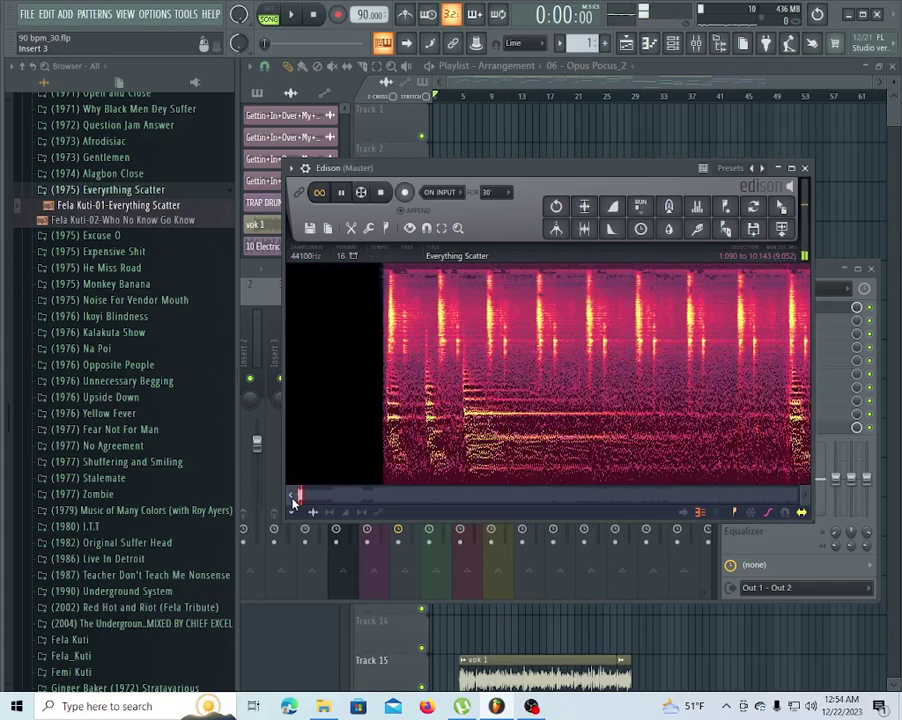
Trim the start of the looped Everything Scatter selection to about 1:140 and replay the loop
key(space)
drag(384, 319, 389, 312)
key(space)
scroll(504, 338, down, 5)
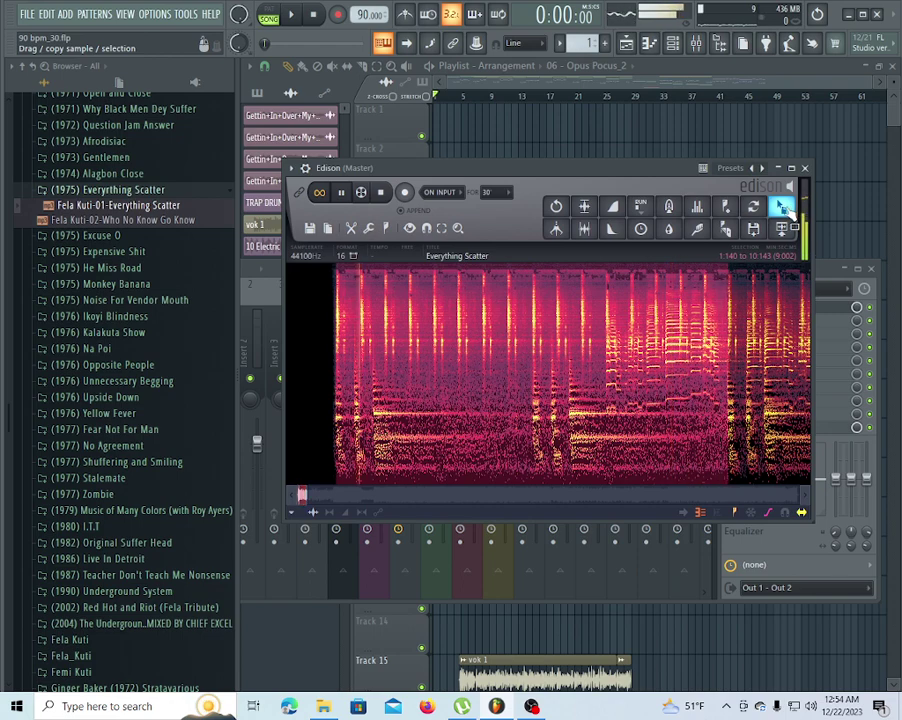
Copy the selected Everything Scatter phrase from Edison into the playlist as a clip at bar 1 of Track 11
drag(782, 206, 292, 530)
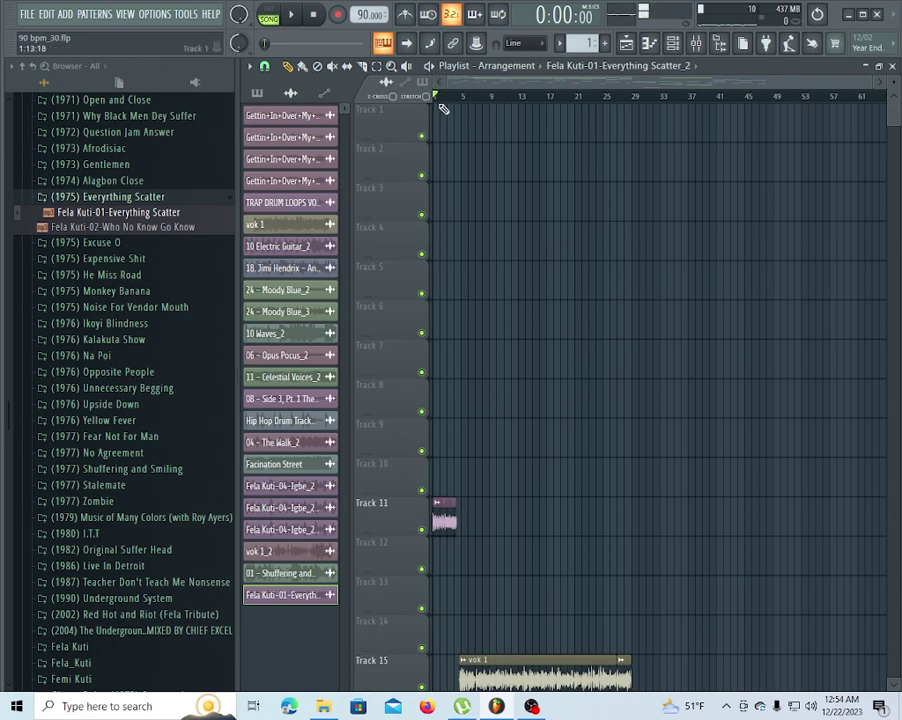
scroll(447, 98, up, 5)
scroll(459, 166, down, 4)
scroll(494, 88, up, 1)
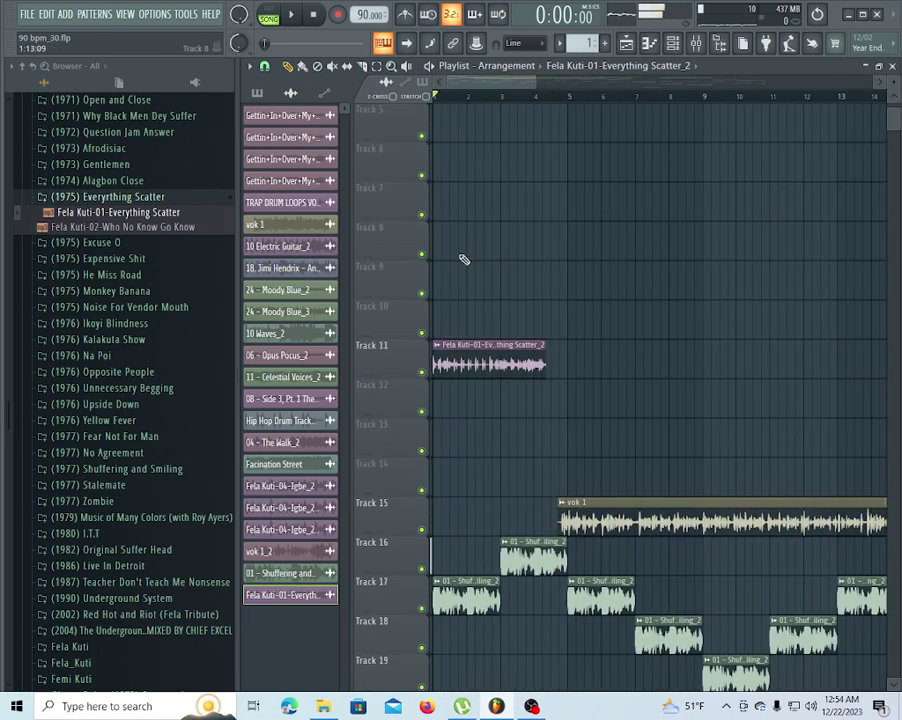
Time-stretch the Everything Scatter sample in its channel settings so the clip spans four bars
double_click(485, 352)
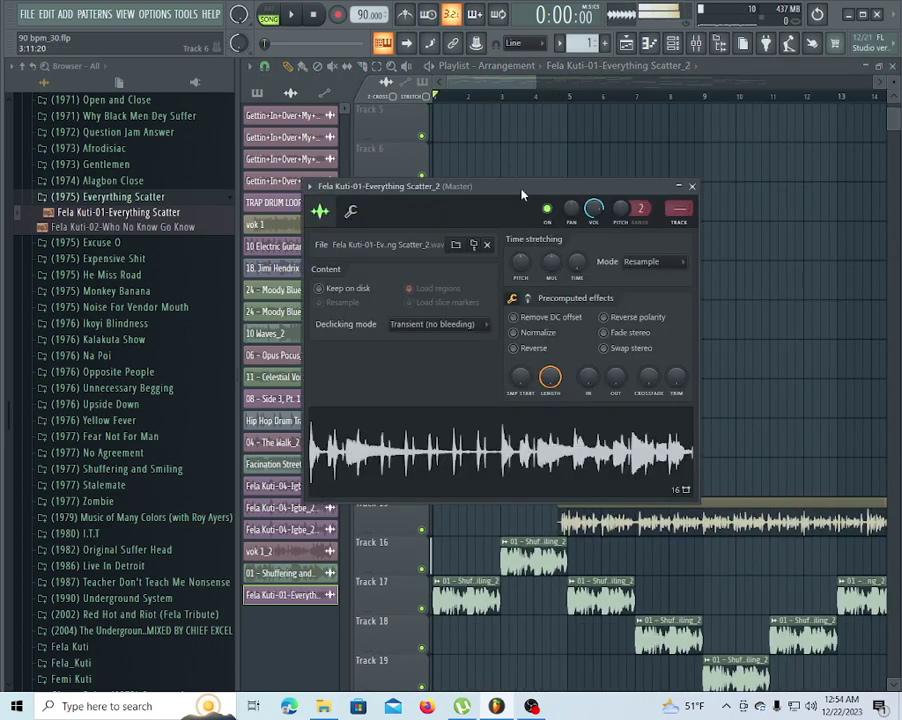
drag(522, 194, 331, 222)
drag(385, 289, 386, 283)
Remove the stray clip on Track 13 and the Shuffering and Shmiling clips in bars 1 to 4 of Tracks 16 and 17
click(559, 427)
right_click(604, 445)
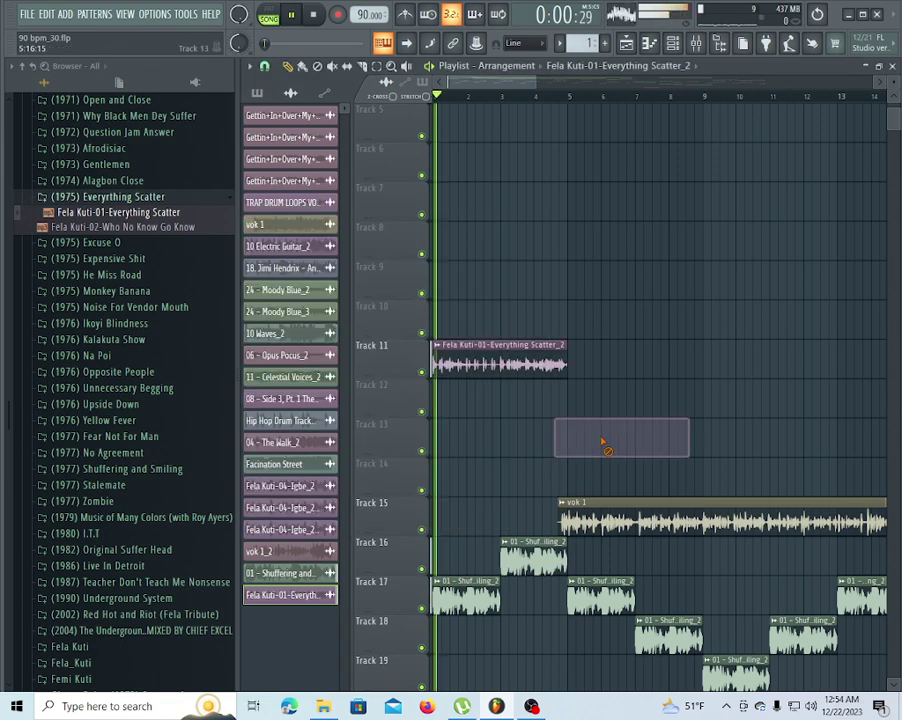
right_click(522, 562)
right_click(480, 597)
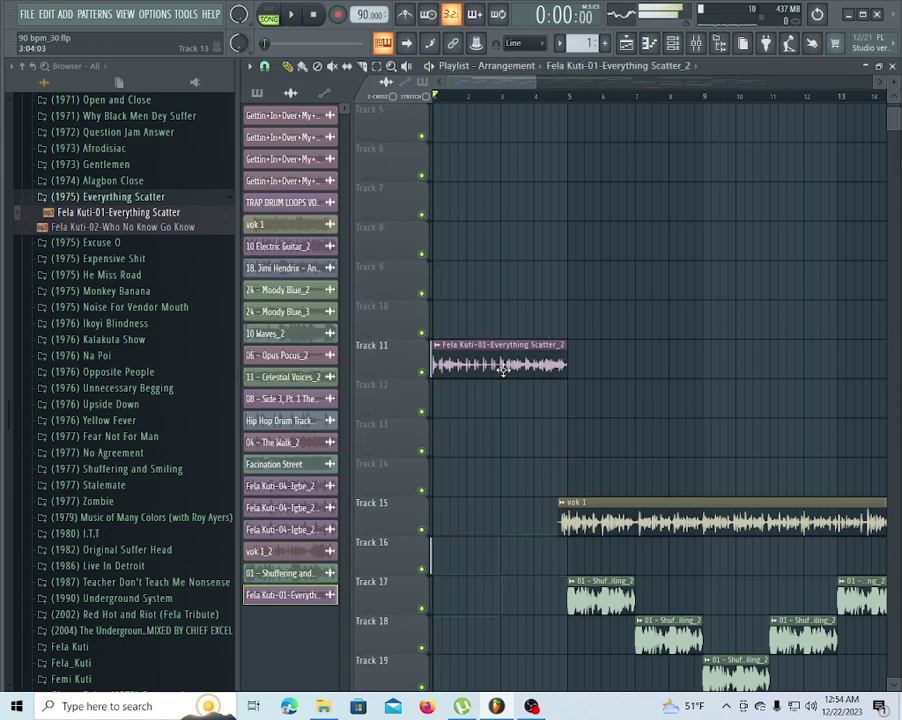
Stop the Edison playback and play the playlist arrangement from the beginning
click(697, 42)
click(796, 316)
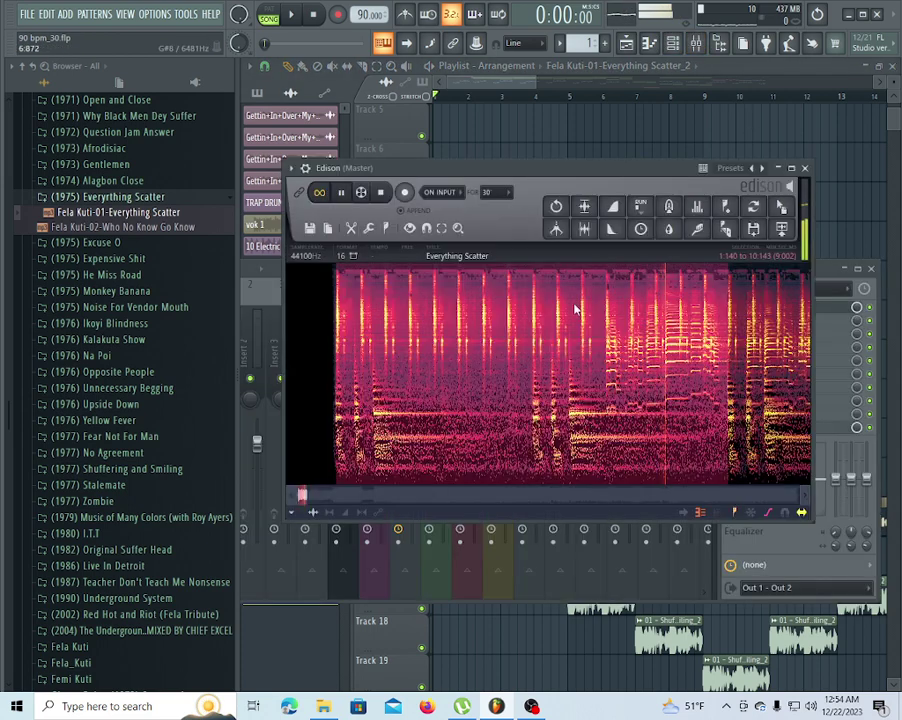
click(291, 15)
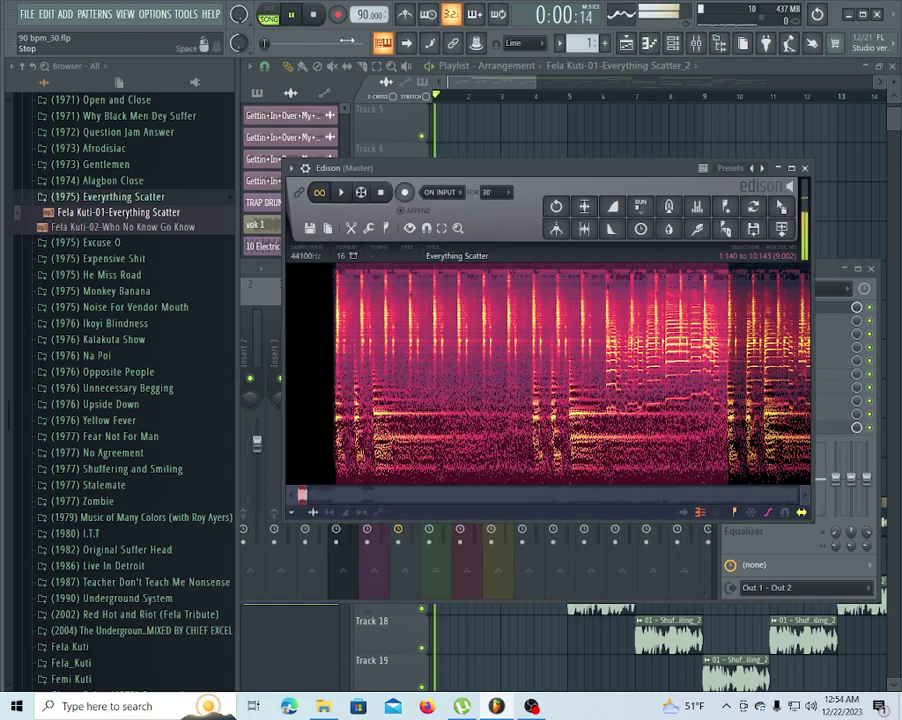
click(483, 82)
scroll(570, 285, down, 3)
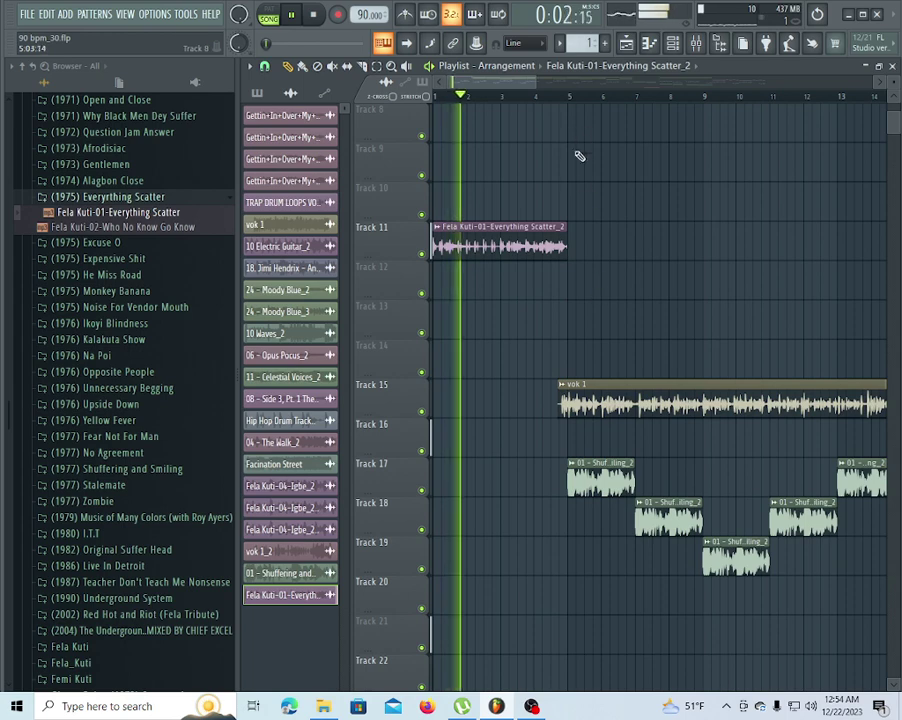
Place an Everything Scatter copy at bar 5 of Track 12 and delete the two Shuffering and Shmiling clips in bars 5 to 8
click(568, 272)
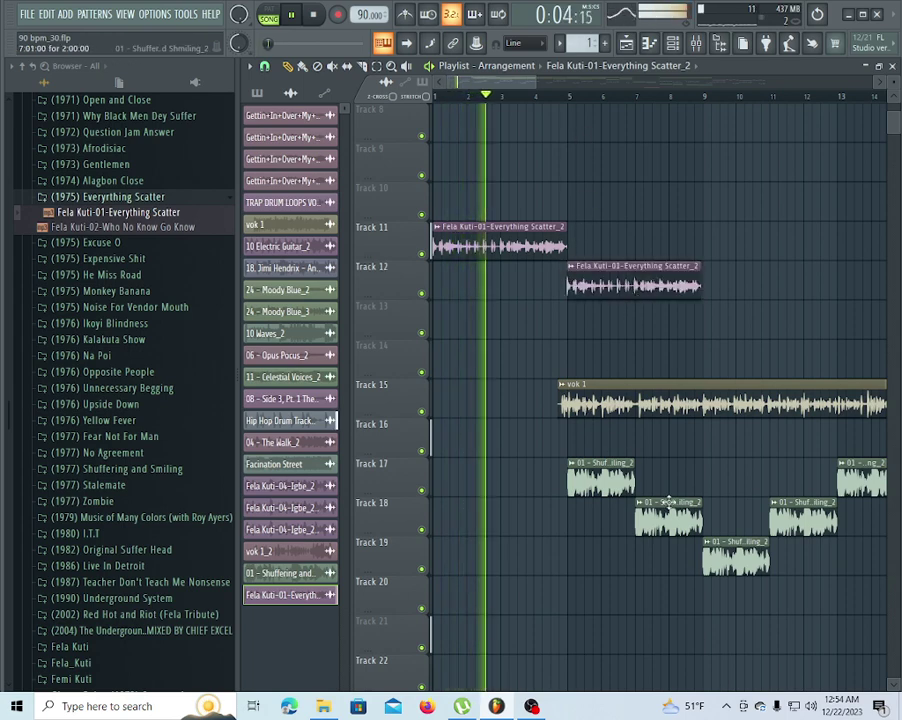
right_click(608, 484)
right_click(657, 505)
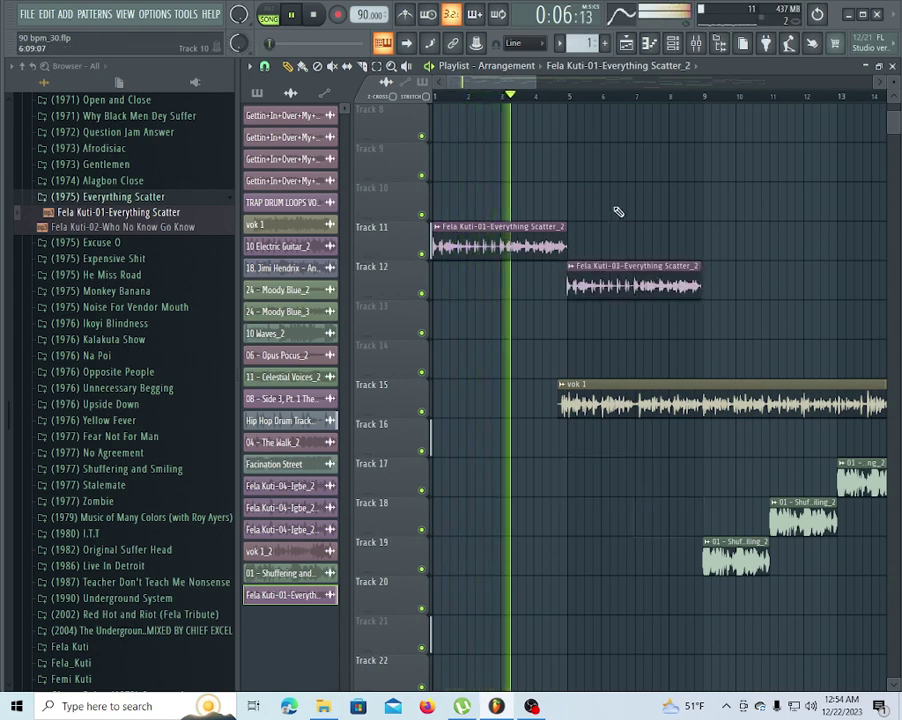
Delete the Everything Scatter copy from Track 12 and restart the arrangement from bar 1
scroll(633, 104, down, 2)
scroll(738, 113, up, 3)
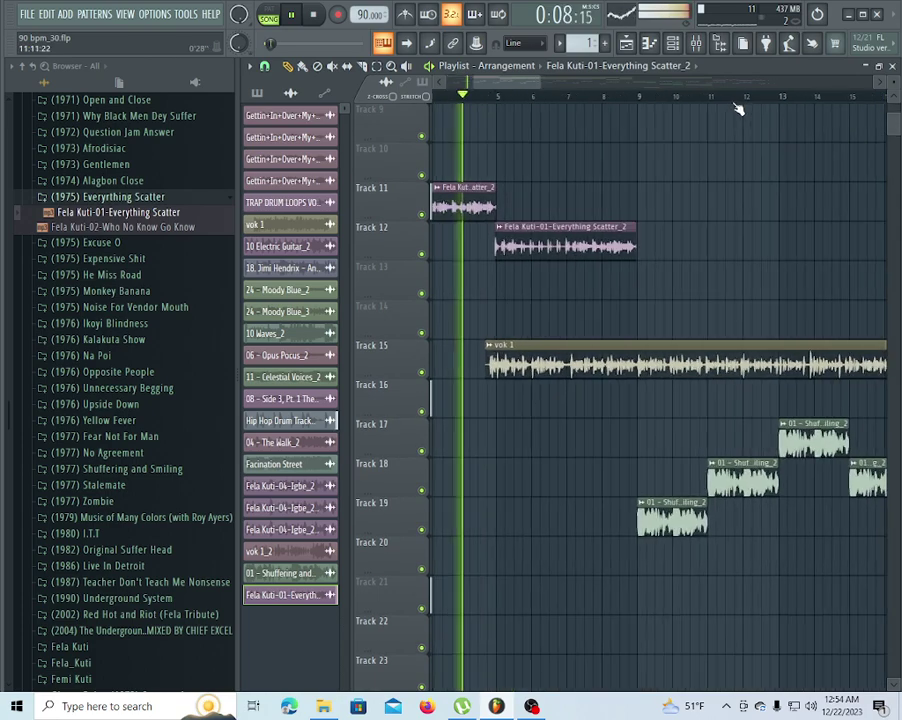
right_click(568, 247)
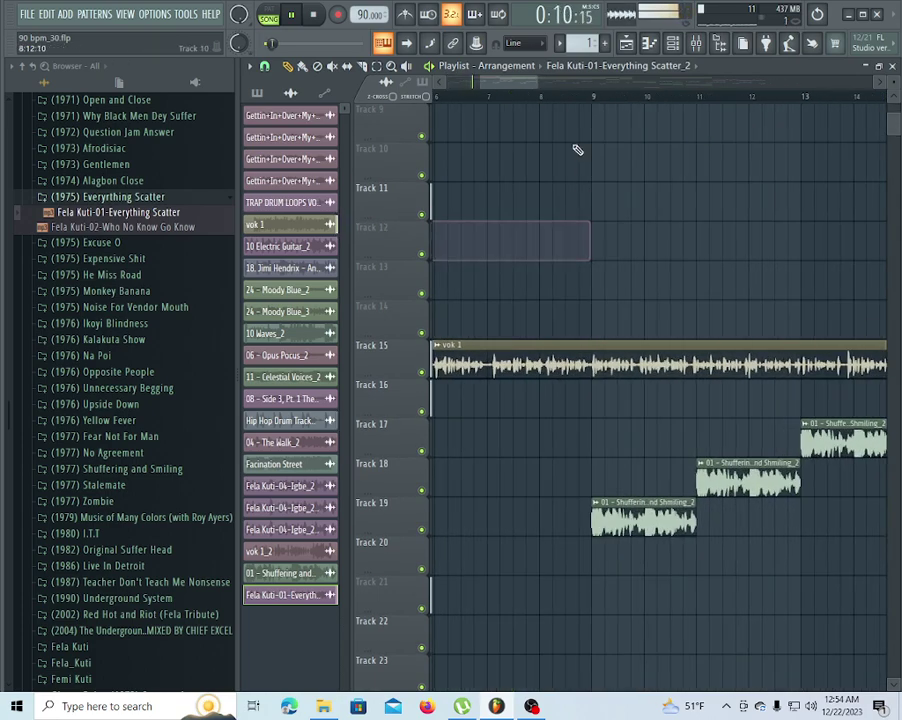
drag(515, 82, 306, 100)
key(space)
key(space)
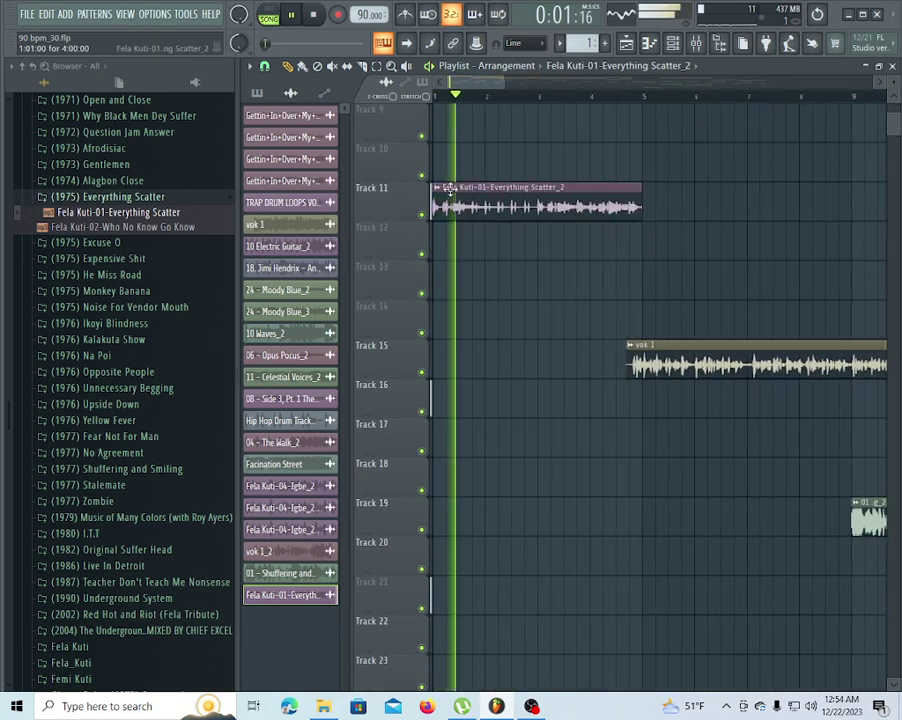
Set the playlist snap to Step and place an Everything Scatter clip at bar 5 of Track 12
click(264, 66)
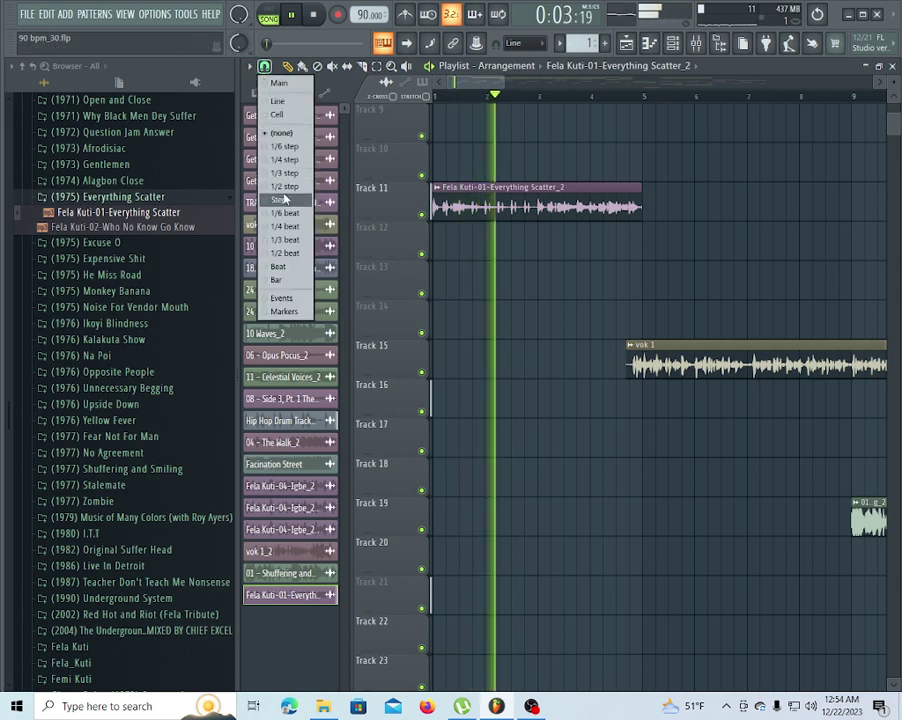
click(280, 199)
click(641, 236)
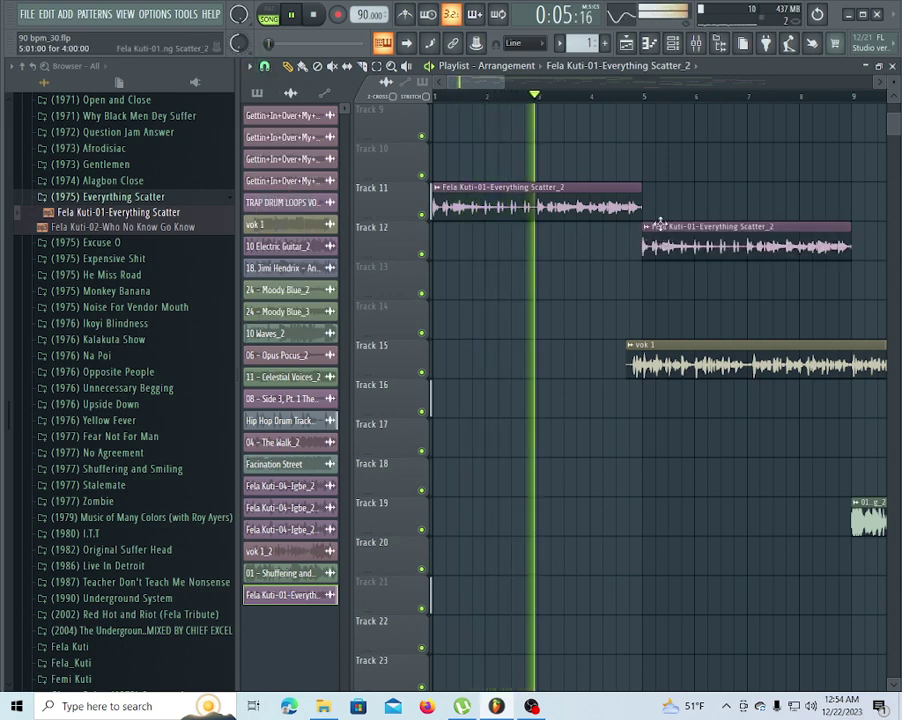
Place a third Everything Scatter clip at bar 9 of Track 13
scroll(534, 104, down, 3)
scroll(730, 105, up, 3)
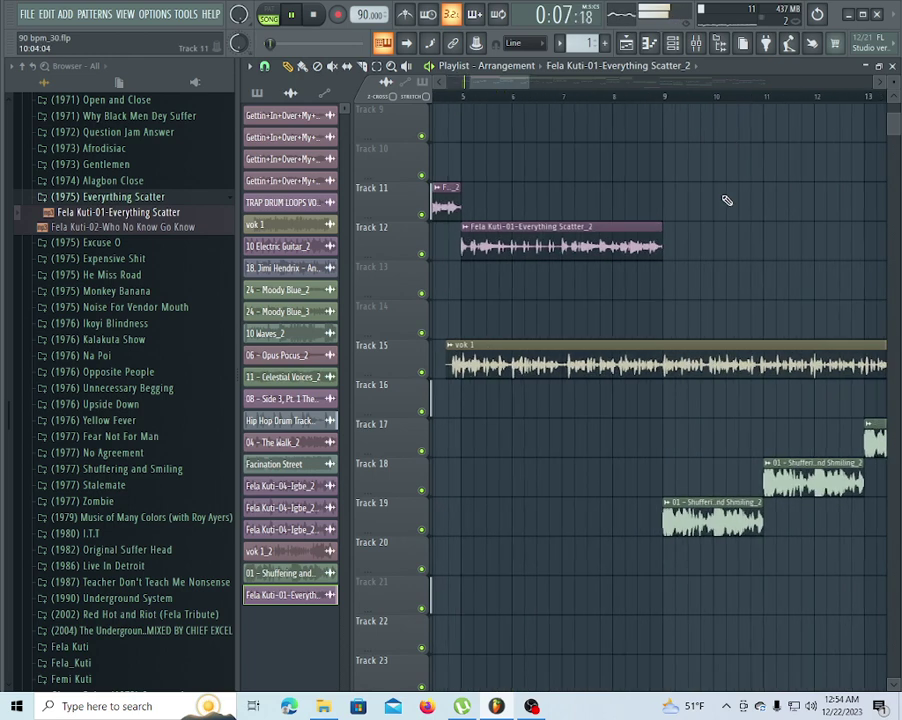
click(697, 276)
drag(697, 276, 697, 270)
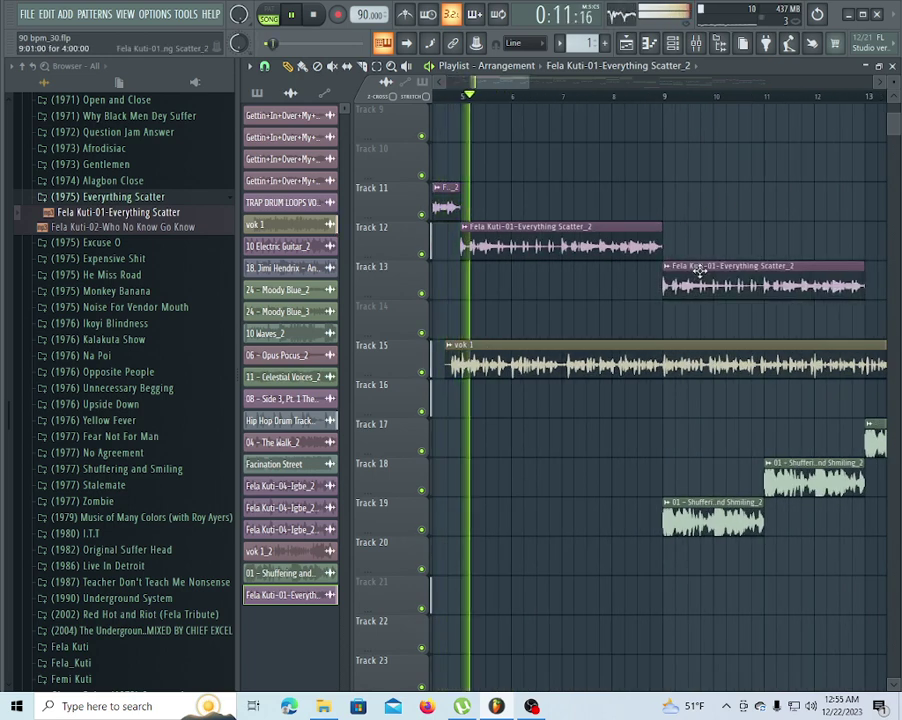
Open the Everything Scatter channel settings and set the channel volume to 94%
scroll(738, 100, down, 2)
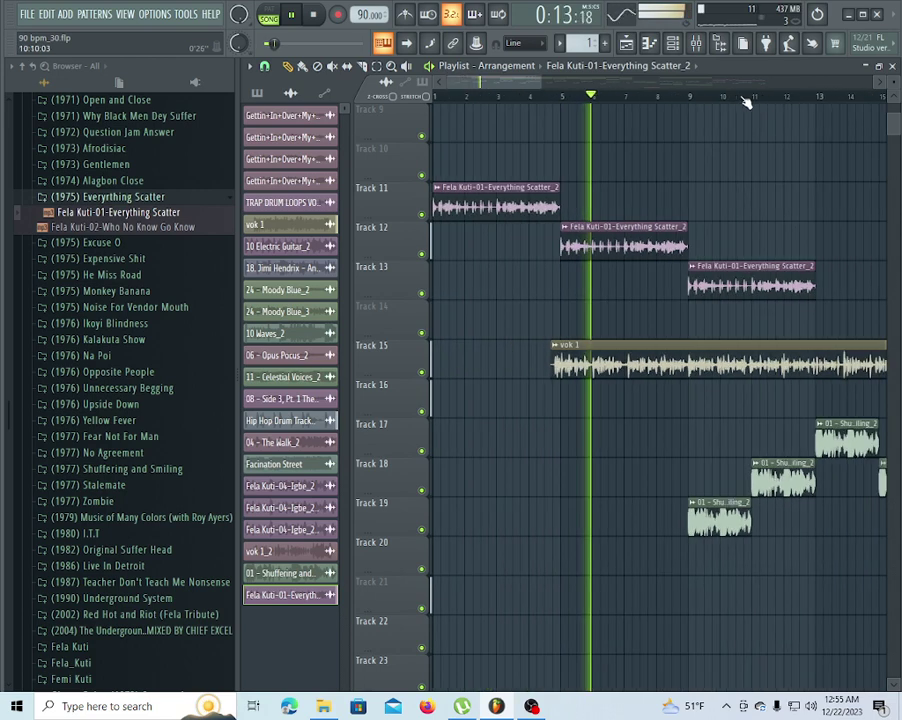
double_click(663, 248)
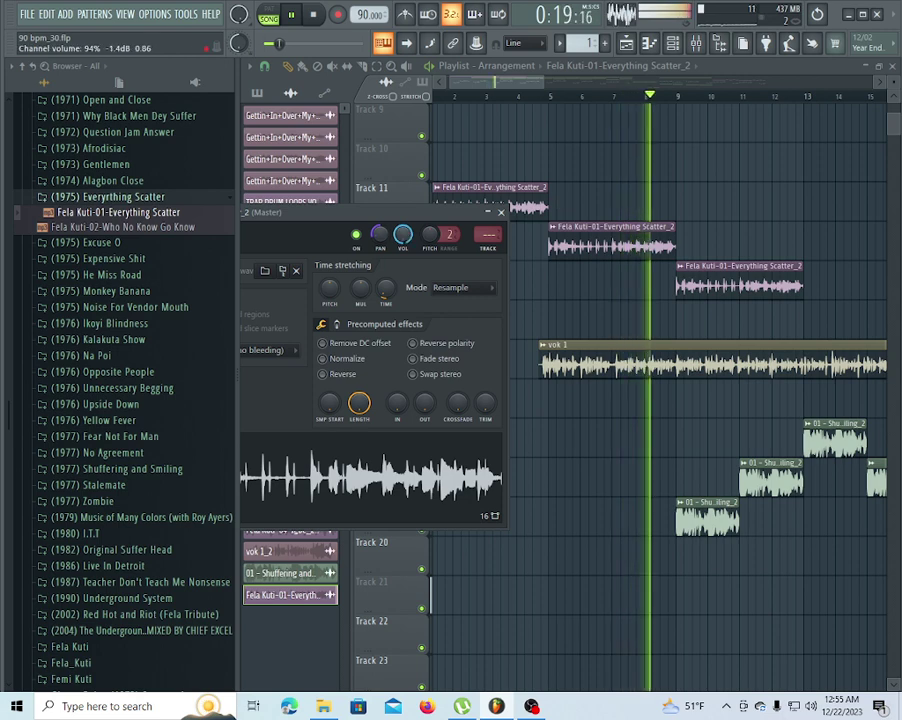
Delete the three Shuffering and Shmiling clips between bars 9 and 15 on Tracks 17 to 19
drag(482, 84, 500, 88)
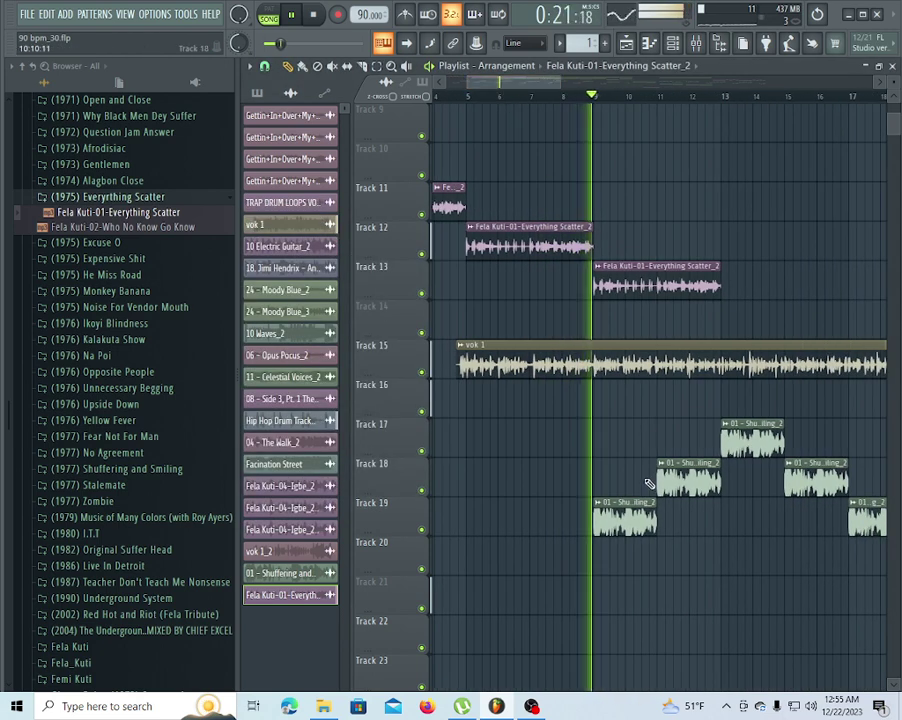
right_click(626, 522)
right_click(688, 480)
right_click(753, 440)
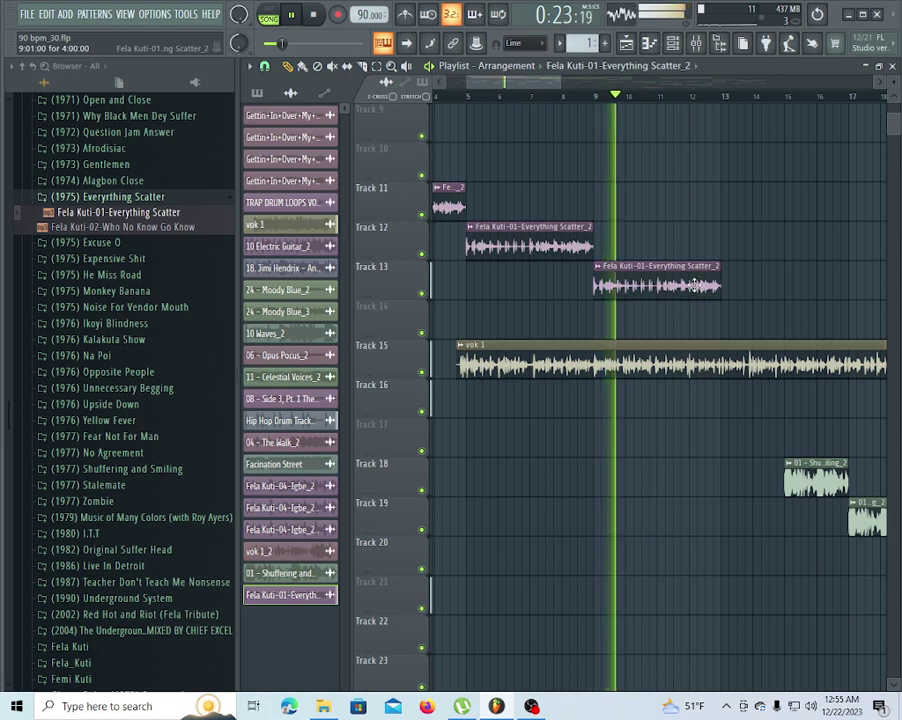
Place an Everything Scatter clip at bar 13 of Track 14 and delete the Shuffering and Shmiling clip at bar 15 of Track 18
scroll(771, 101, up, 1)
scroll(771, 101, up, 3)
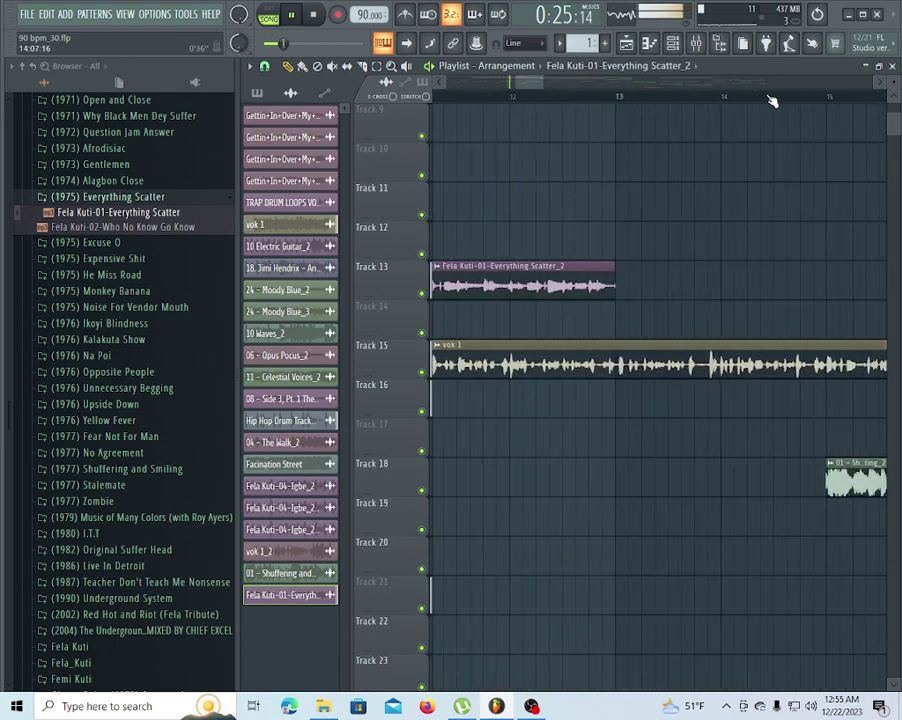
click(550, 323)
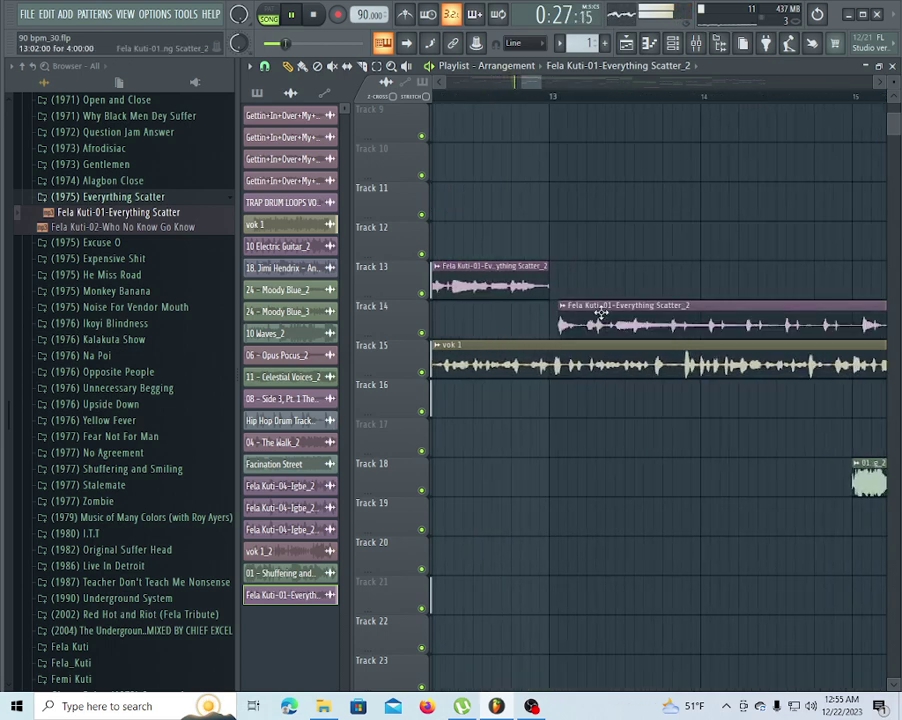
scroll(548, 101, down, 5)
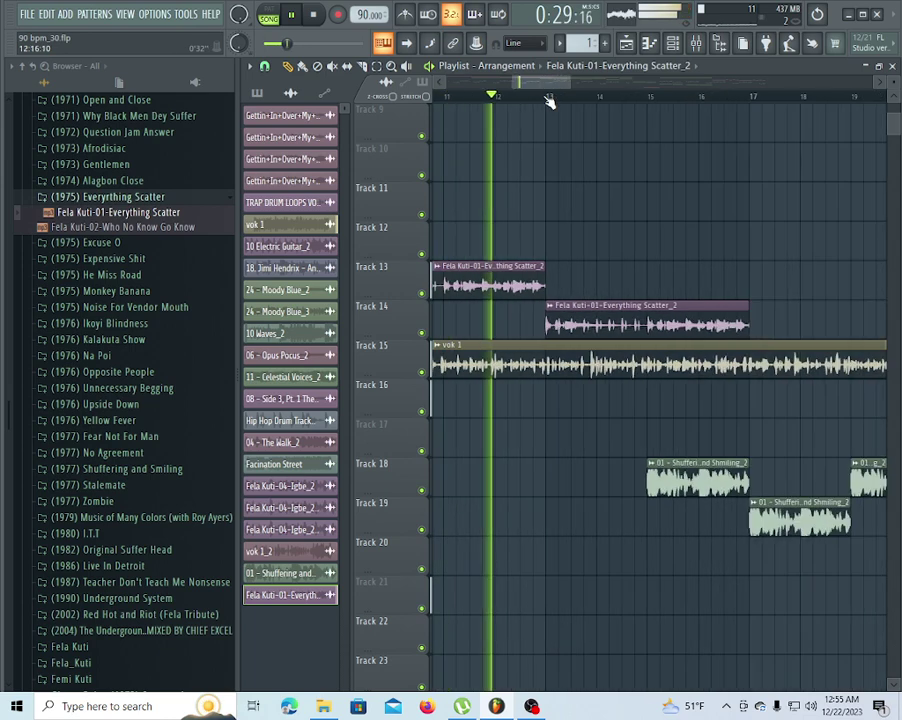
right_click(572, 490)
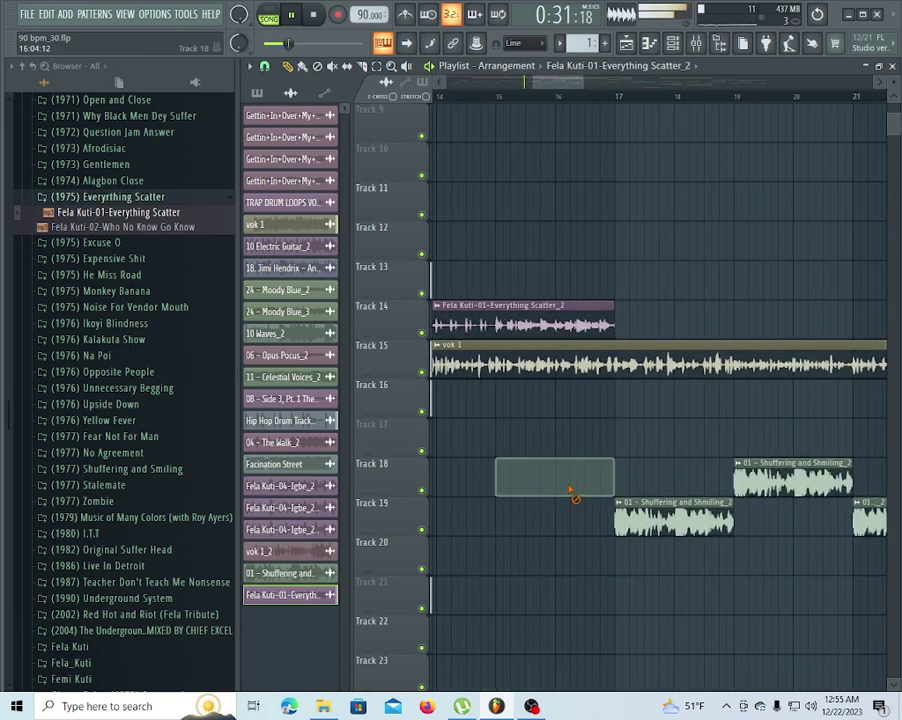
Place an Everything Scatter clip at bar 17 of Track 13 and delete the four Shuffering and Shmiling clips between bars 17 and 25
click(621, 293)
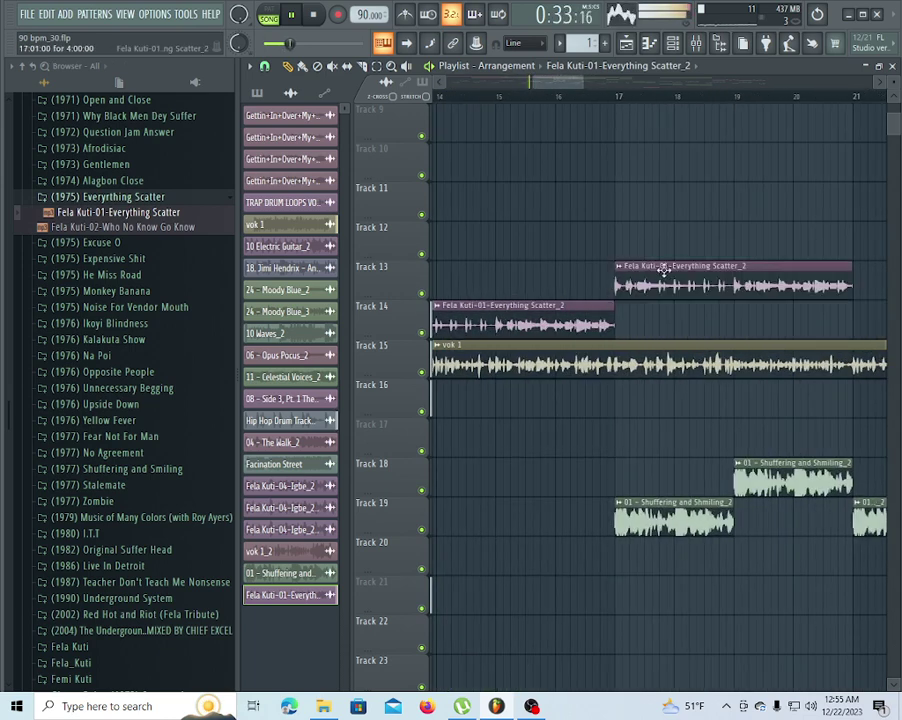
scroll(521, 97, down, 3)
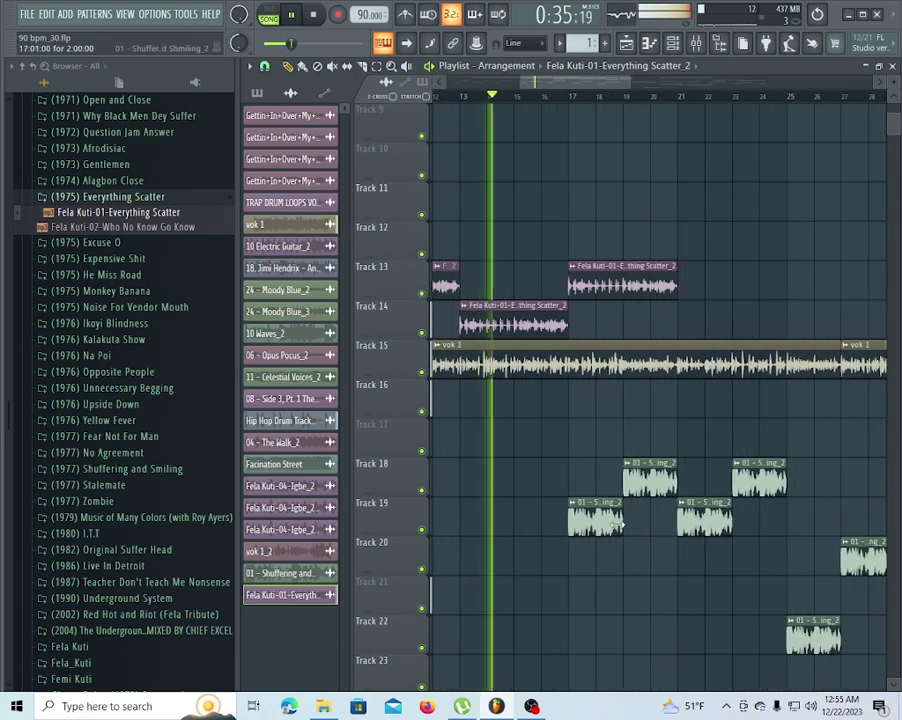
right_click(596, 516)
right_click(650, 477)
right_click(705, 515)
right_click(758, 480)
Place an Everything Scatter clip at bar 21 of Track 11
scroll(710, 334, up, 2)
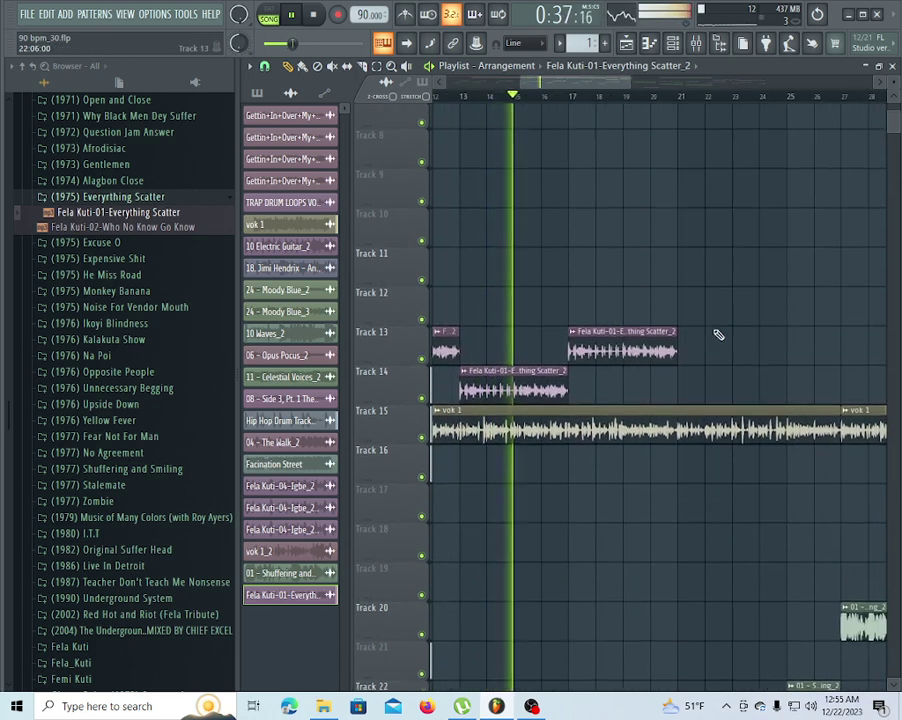
scroll(706, 96, up, 3)
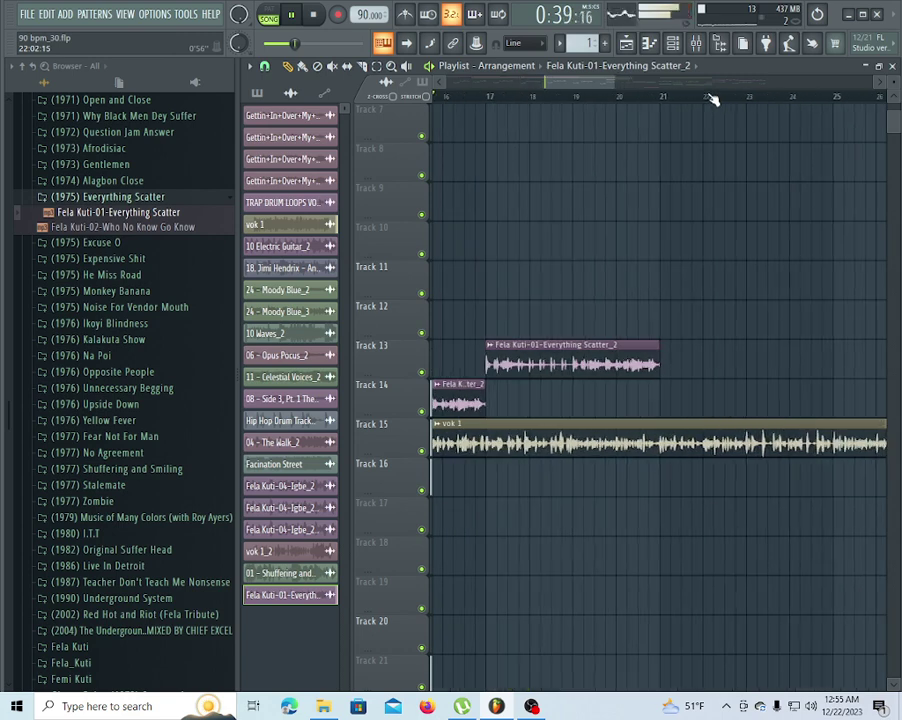
click(635, 278)
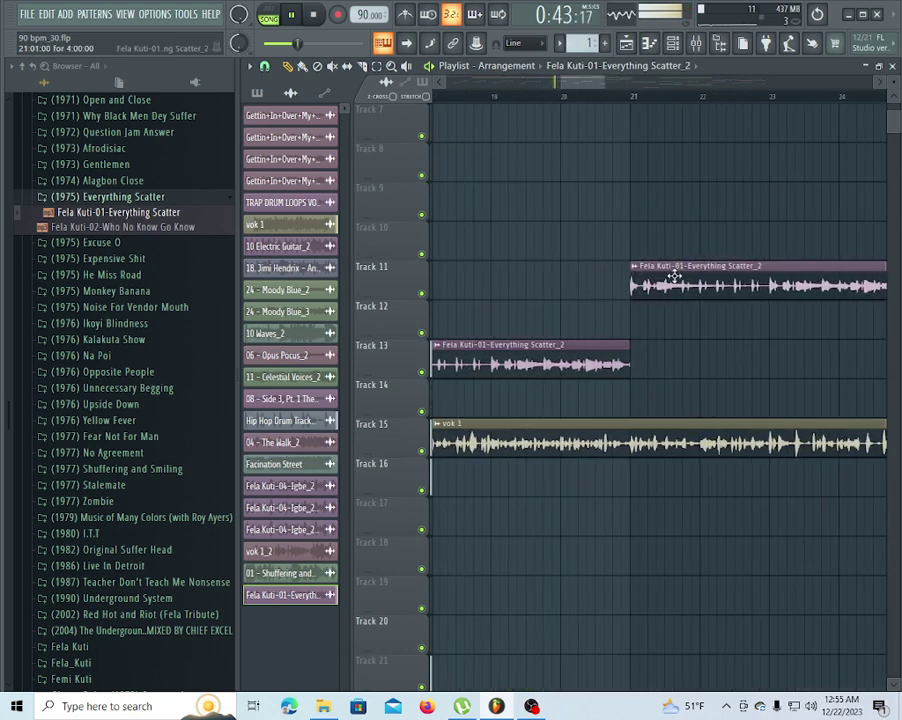
Replace the misaligned Everything Scatter clip on Track 12 with one starting exactly at bar 25
scroll(505, 104, down, 4)
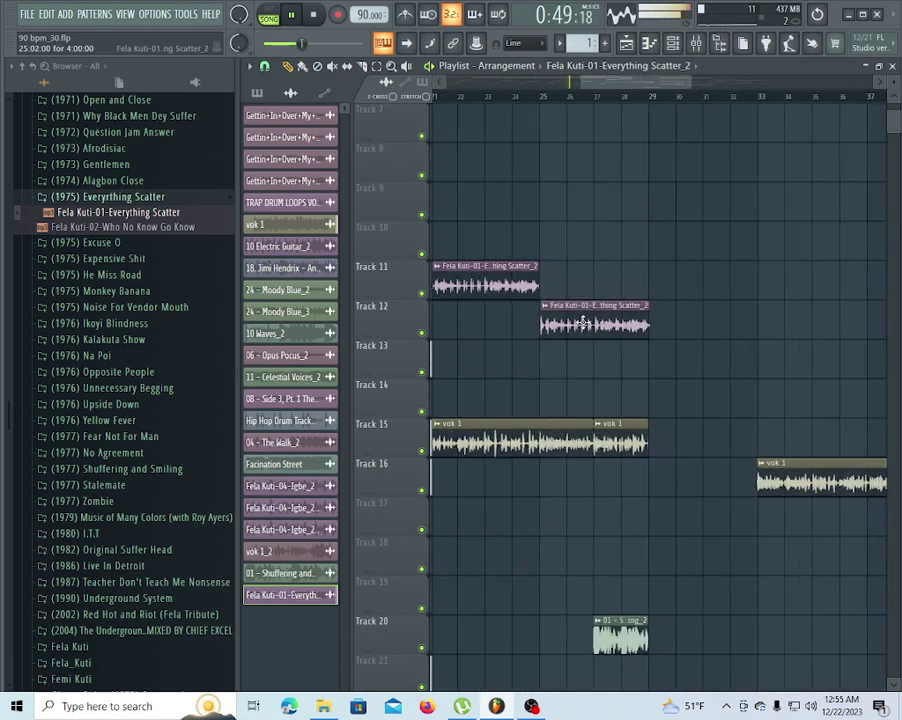
right_click(583, 321)
scroll(556, 107, up, 4)
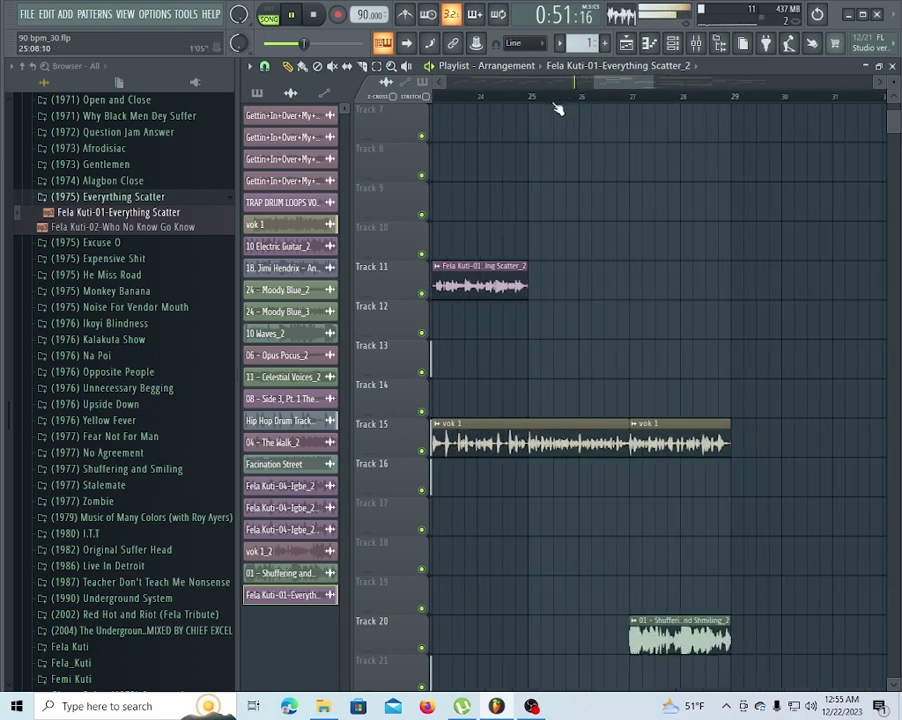
click(512, 312)
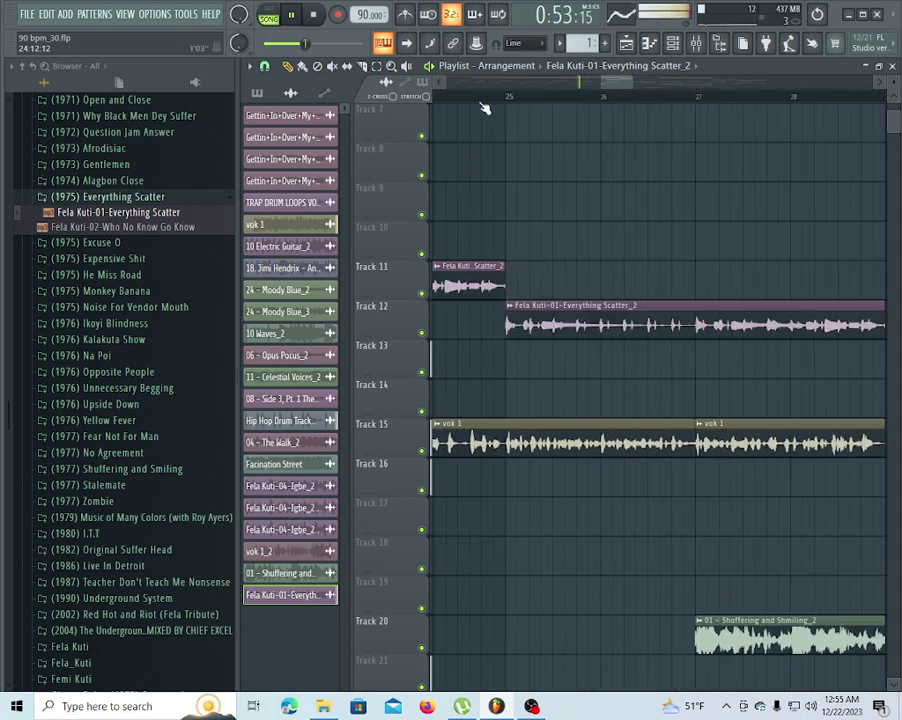
scroll(484, 108, down, 4)
scroll(562, 182, down, 3)
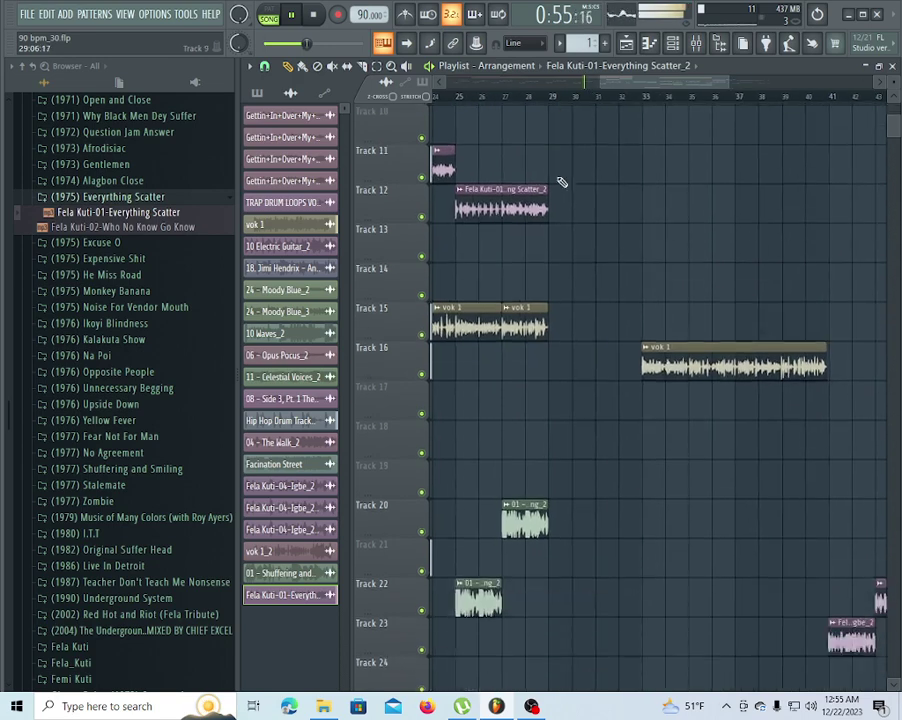
Place an Everything Scatter clip at bar 29 of Track 13 and delete the Shuffering and Shmiling clips on Tracks 20 and 22
scroll(562, 182, down, 1)
scroll(594, 96, up, 2)
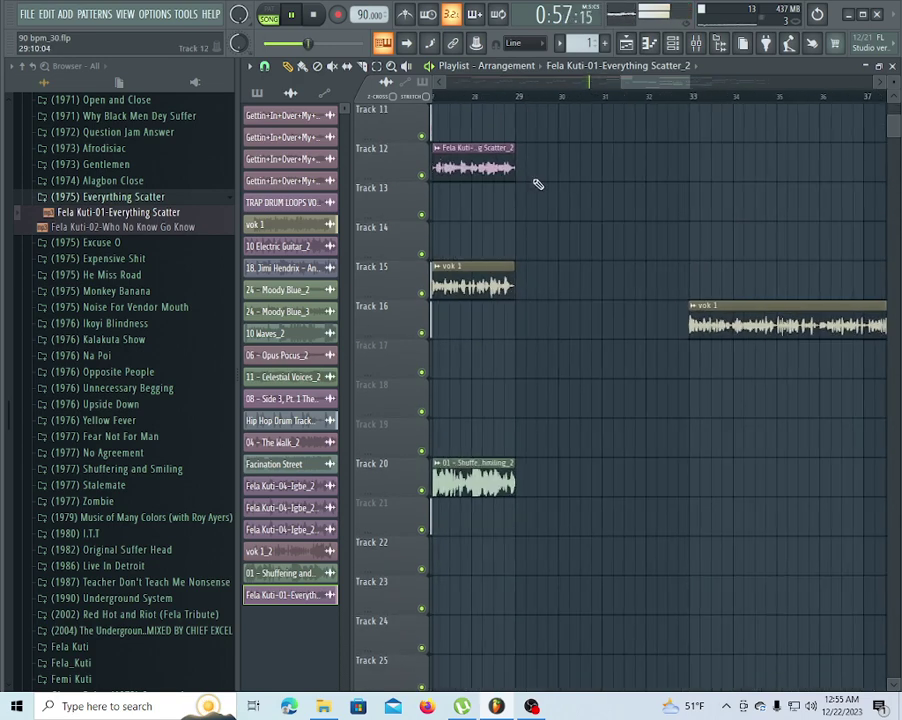
click(518, 214)
scroll(539, 228, down, 2)
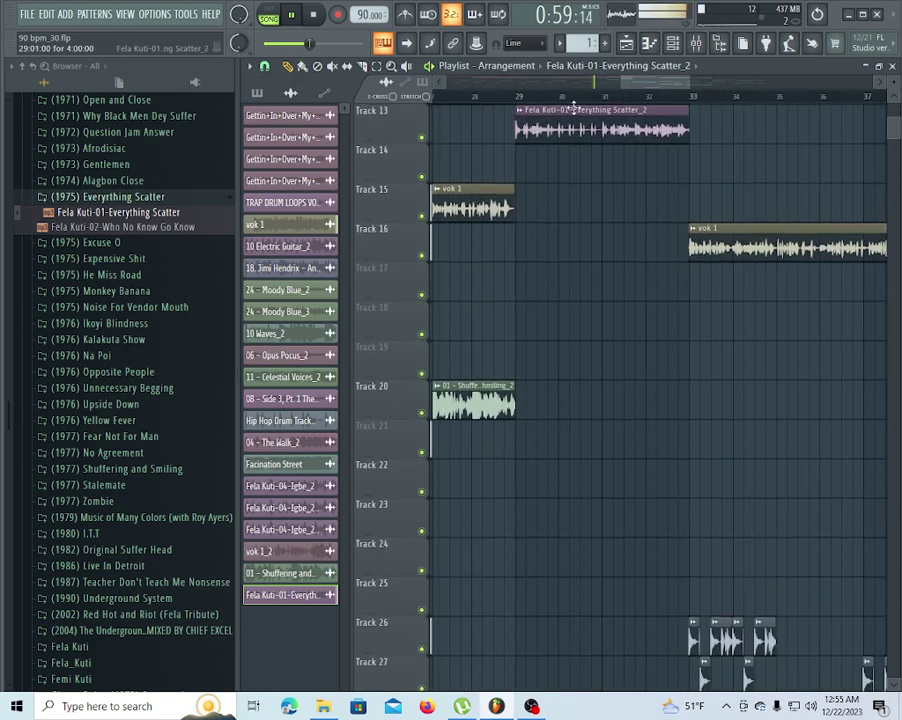
scroll(556, 138, down, 2)
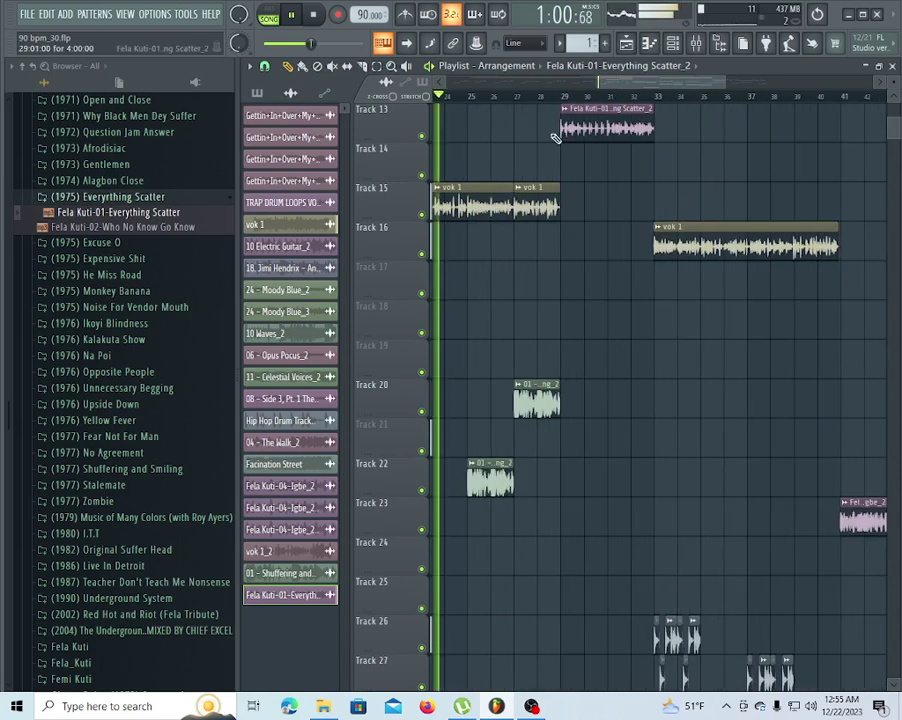
right_click(490, 480)
right_click(536, 402)
Place an Everything Scatter clip at bar 33 of Track 14, level with the start of the second vocal section
scroll(700, 148, up, 4)
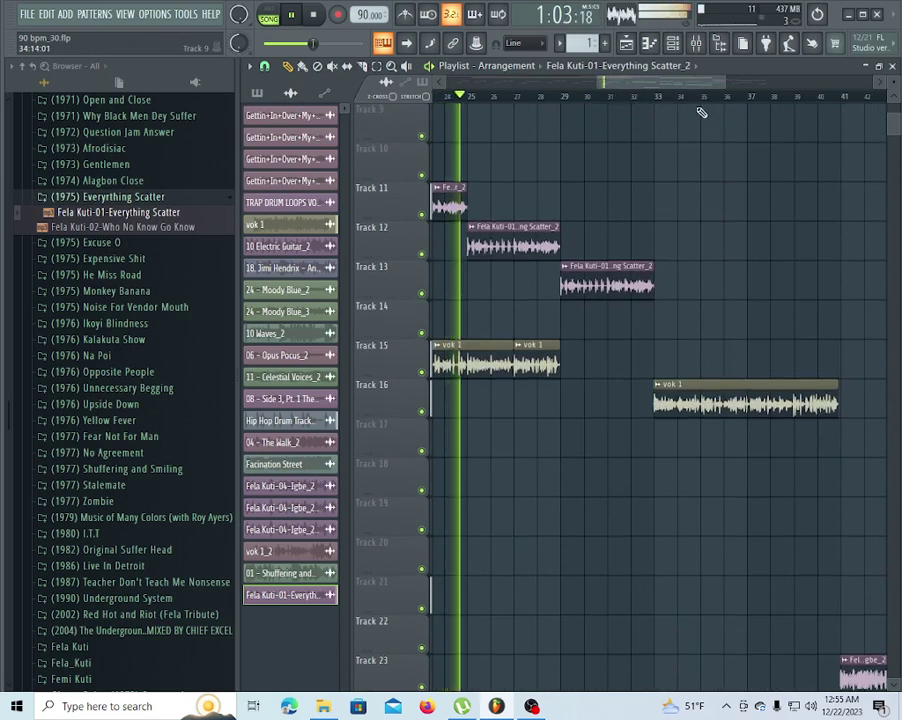
scroll(706, 103, up, 3)
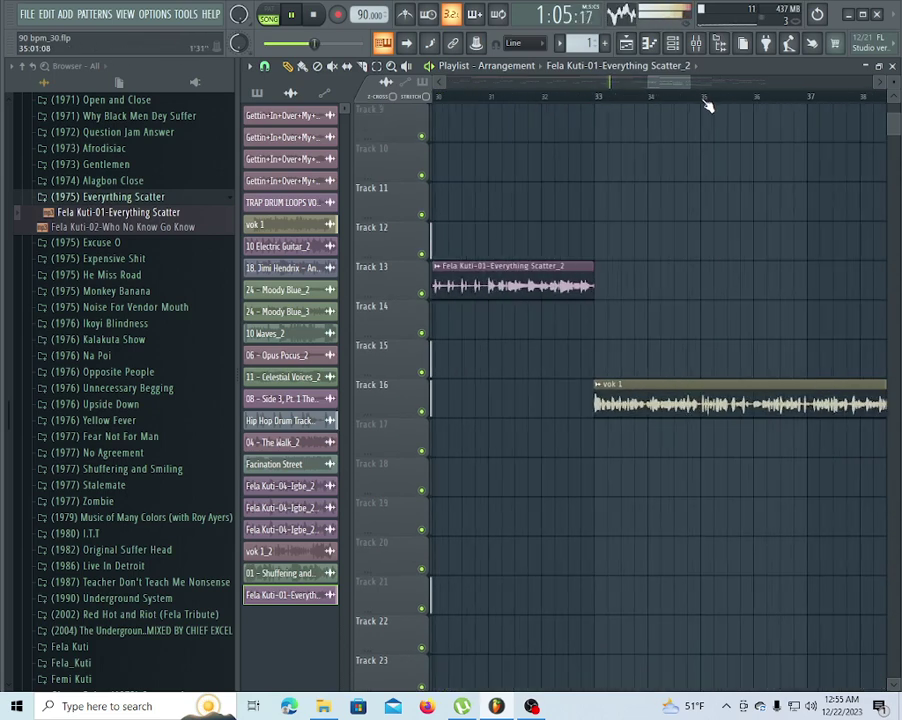
click(538, 322)
scroll(576, 314, down, 7)
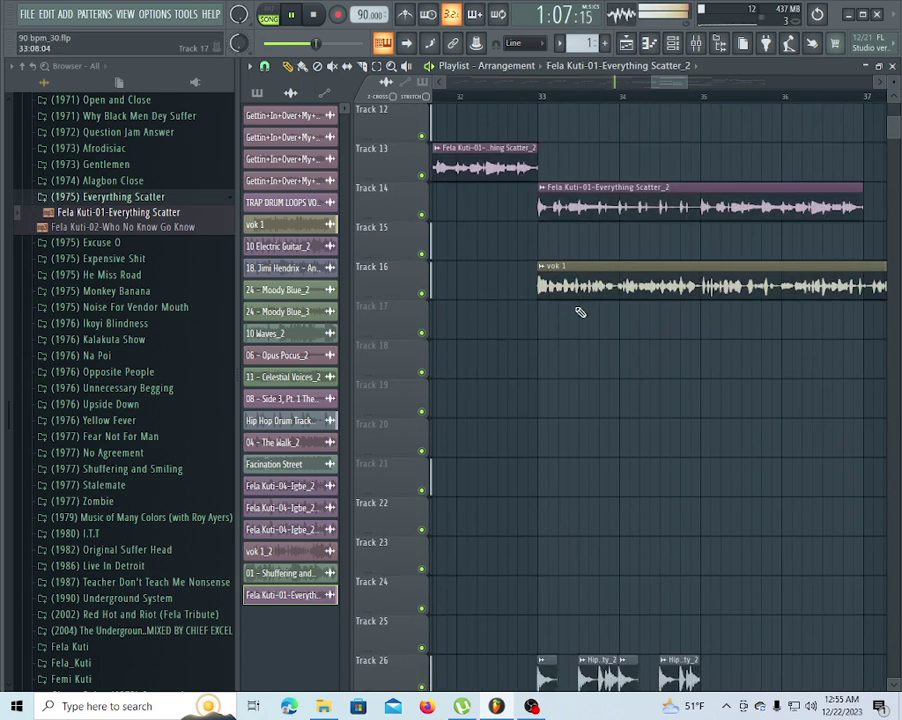
Place an Everything Scatter clip at bar 37 of Track 17, under the second half of the Track 16 vocal
scroll(540, 104, down, 2)
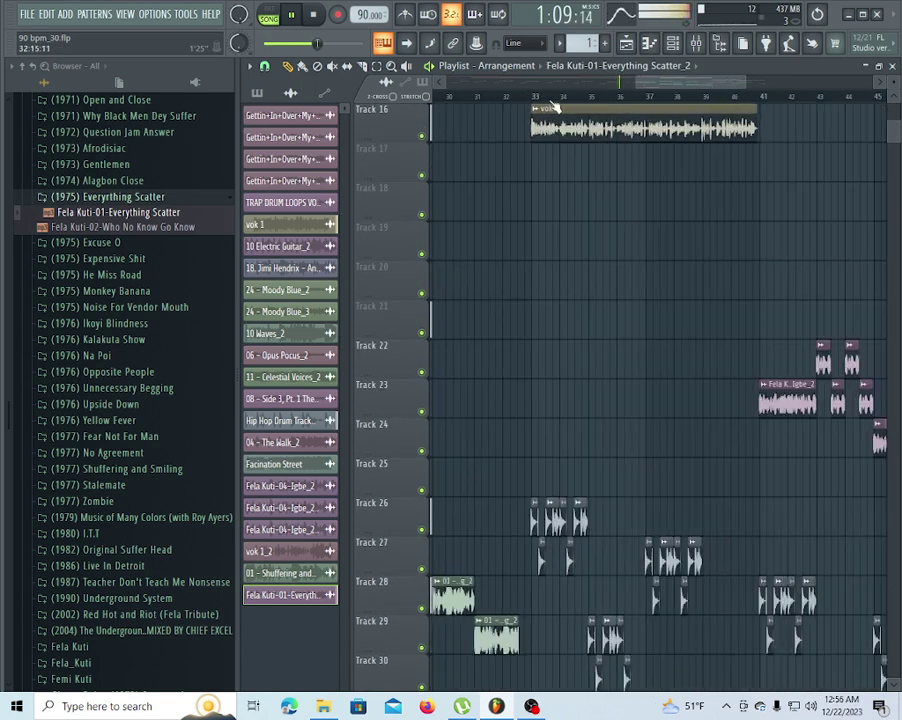
scroll(721, 181, up, 4)
scroll(702, 103, up, 2)
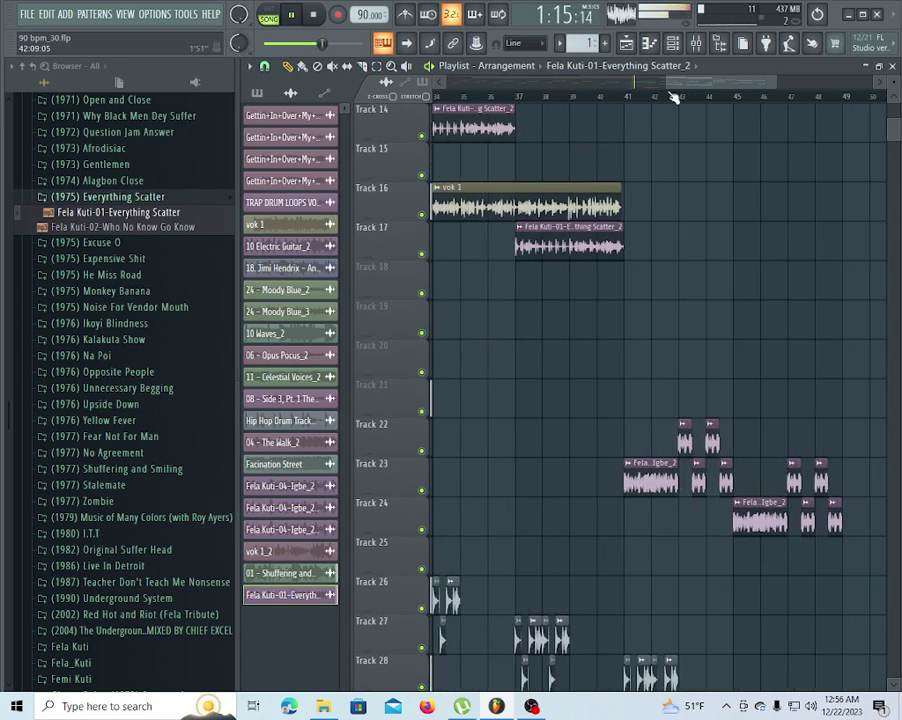
Delete the four Shuffering and Shmiling clips on Tracks 34 to 37 between bars 33 and 41
scroll(608, 166, down, 3)
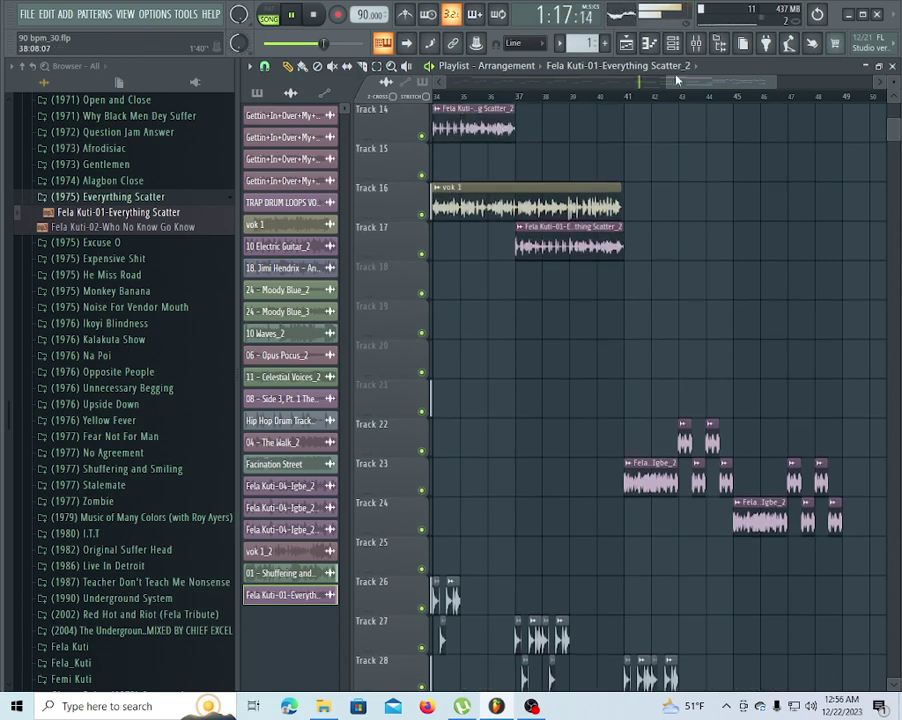
drag(676, 80, 630, 92)
scroll(628, 289, down, 3)
scroll(631, 290, down, 3)
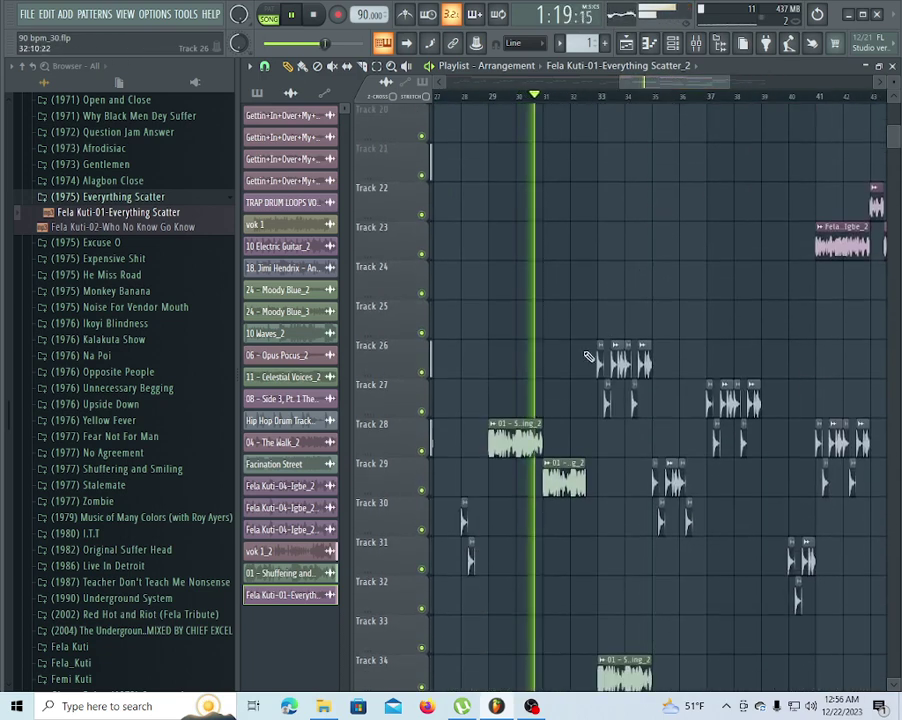
scroll(586, 356, up, 8)
scroll(619, 301, down, 12)
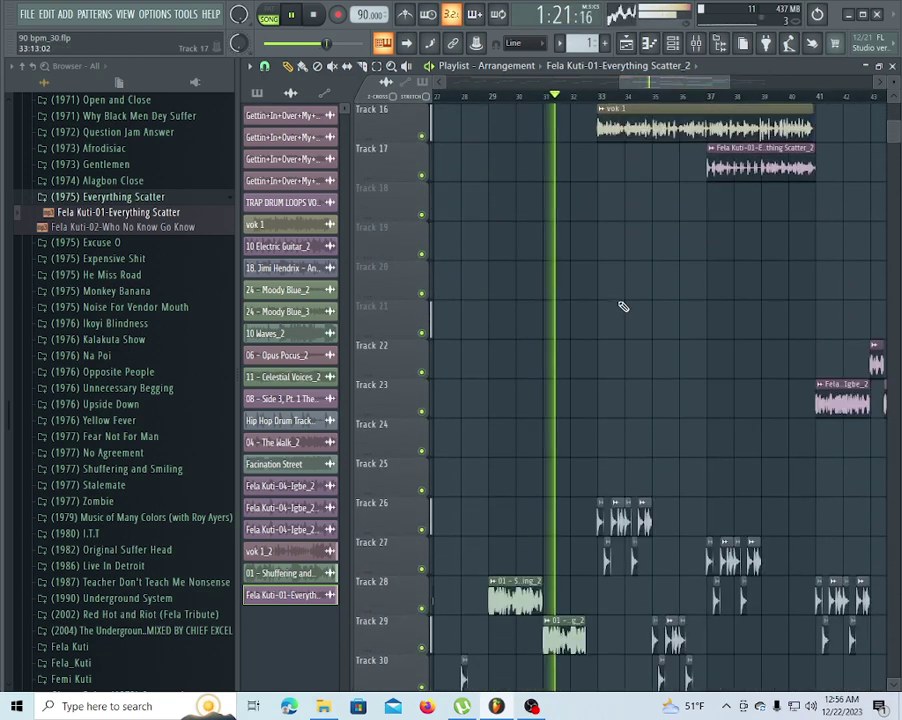
scroll(621, 298, up, 4)
scroll(621, 298, down, 7)
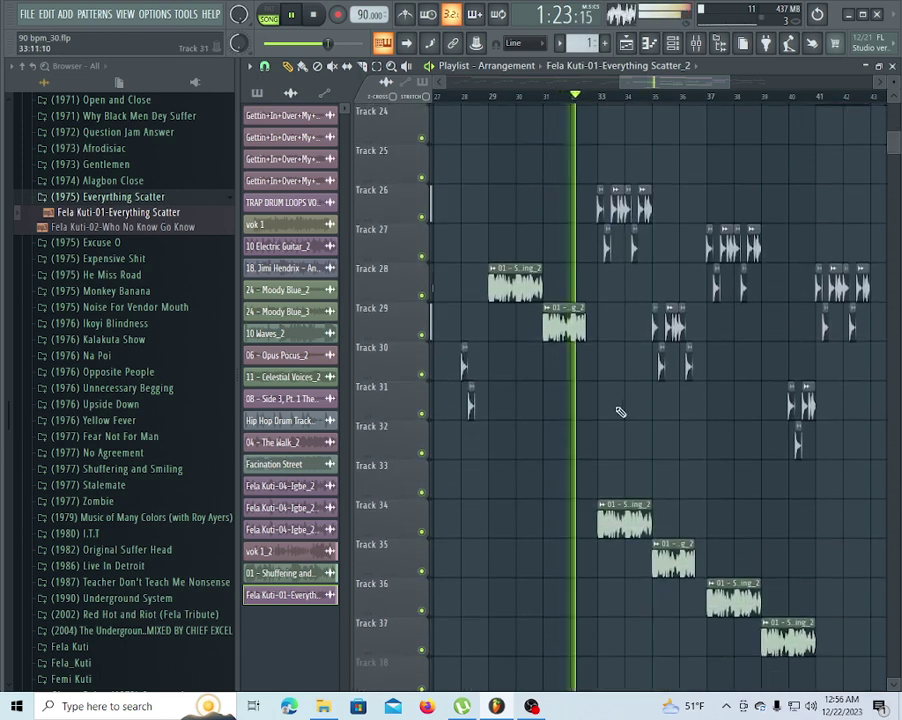
scroll(752, 464, up, 17)
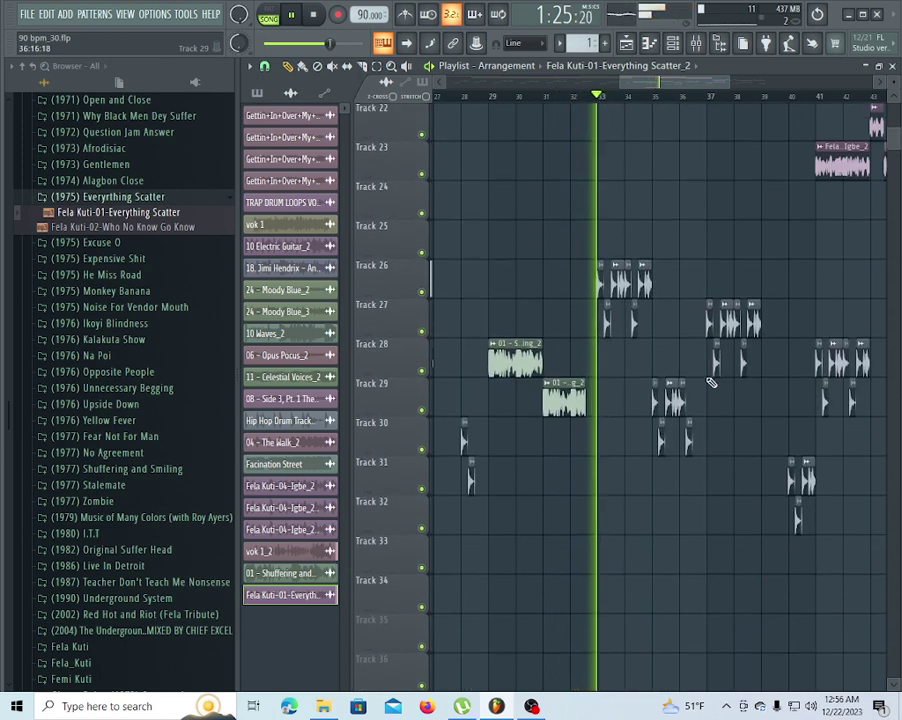
Place an Everything Scatter clip at bar 41 of Track 18
scroll(746, 110, up, 4)
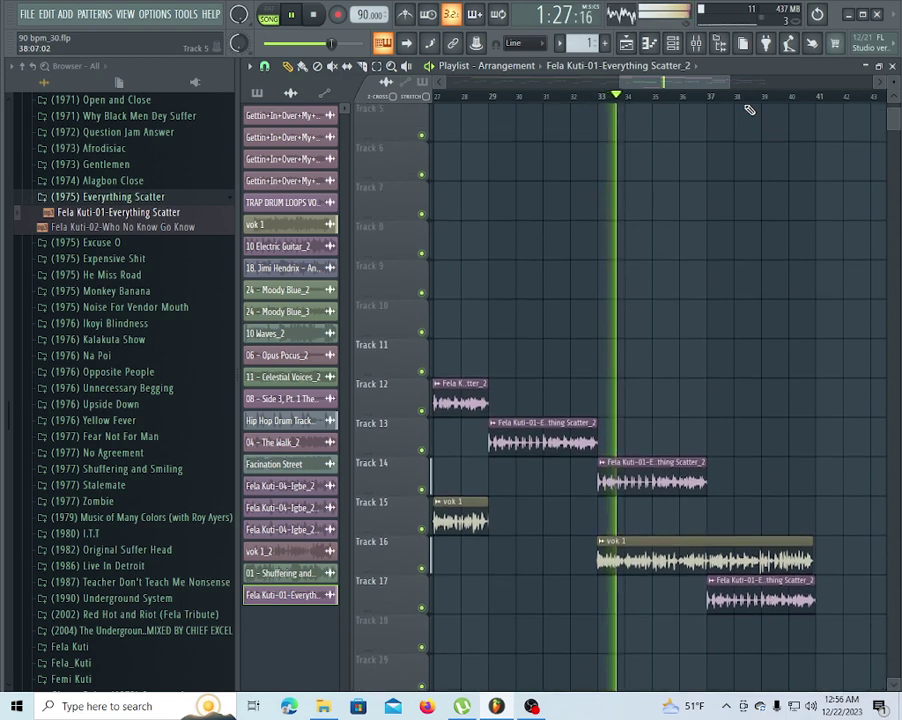
scroll(746, 110, down, 7)
drag(700, 82, 719, 83)
scroll(755, 102, up, 2)
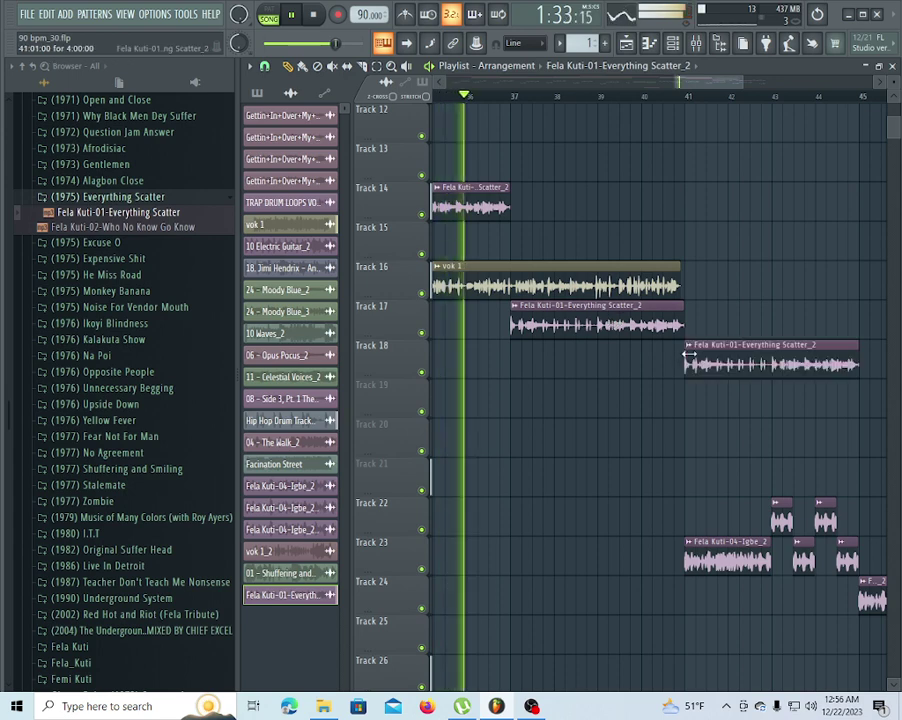
Delete the Igbe clips on Tracks 22 to 24 between bars 41 and 49, and place an Everything Scatter clip at bar 45 of Track 19
scroll(585, 108, down, 3)
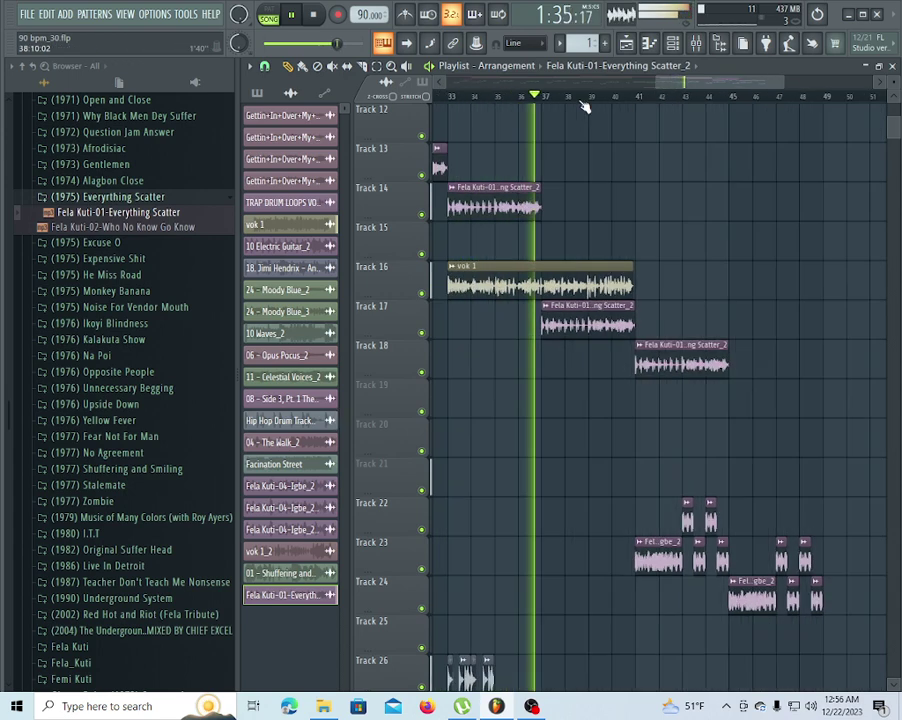
scroll(673, 311, down, 3)
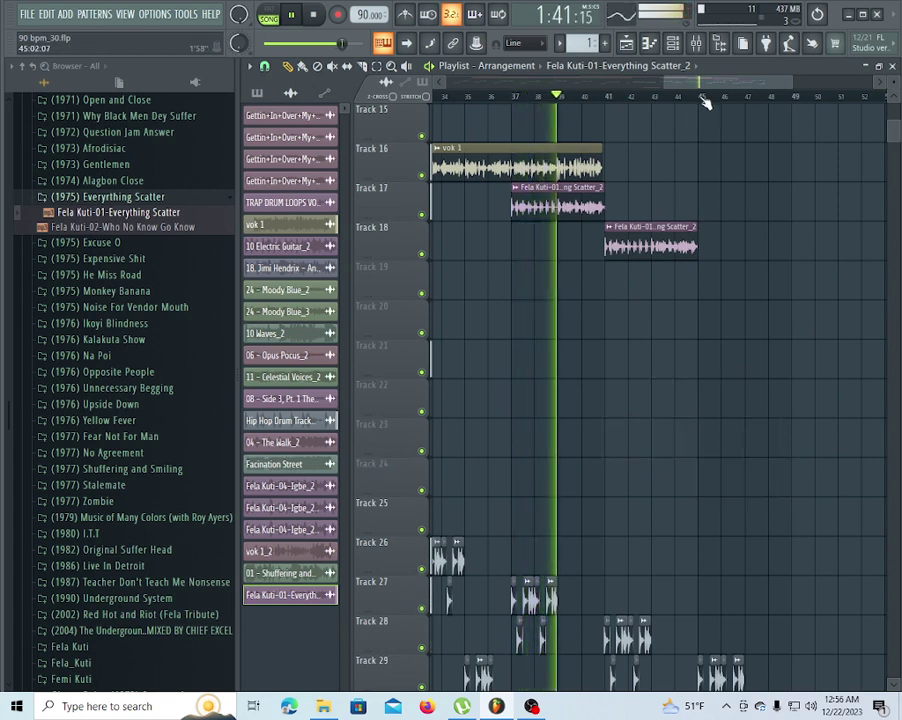
scroll(705, 103, up, 4)
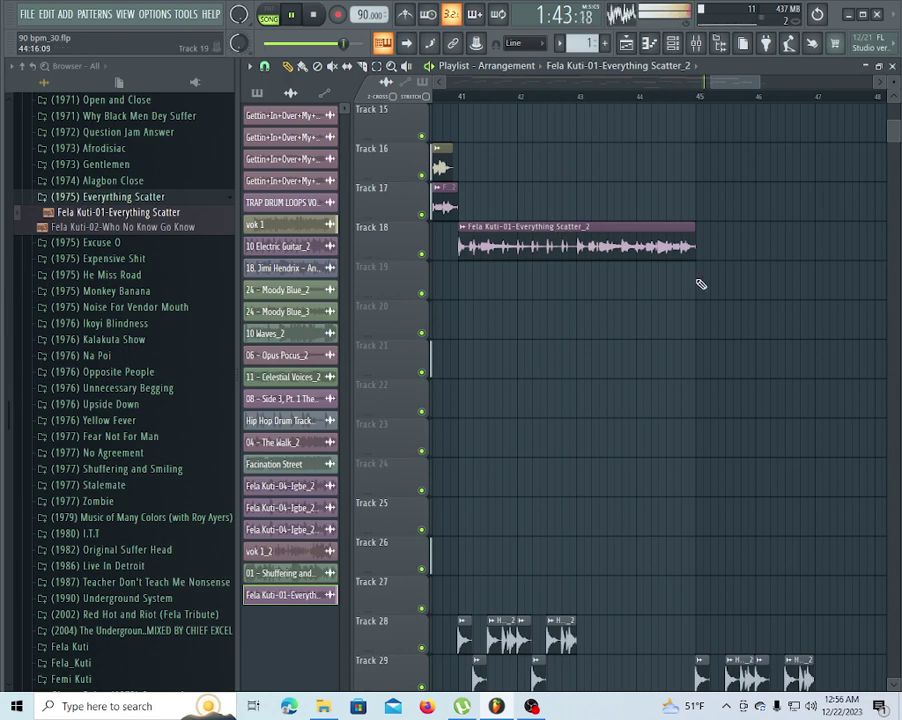
click(700, 283)
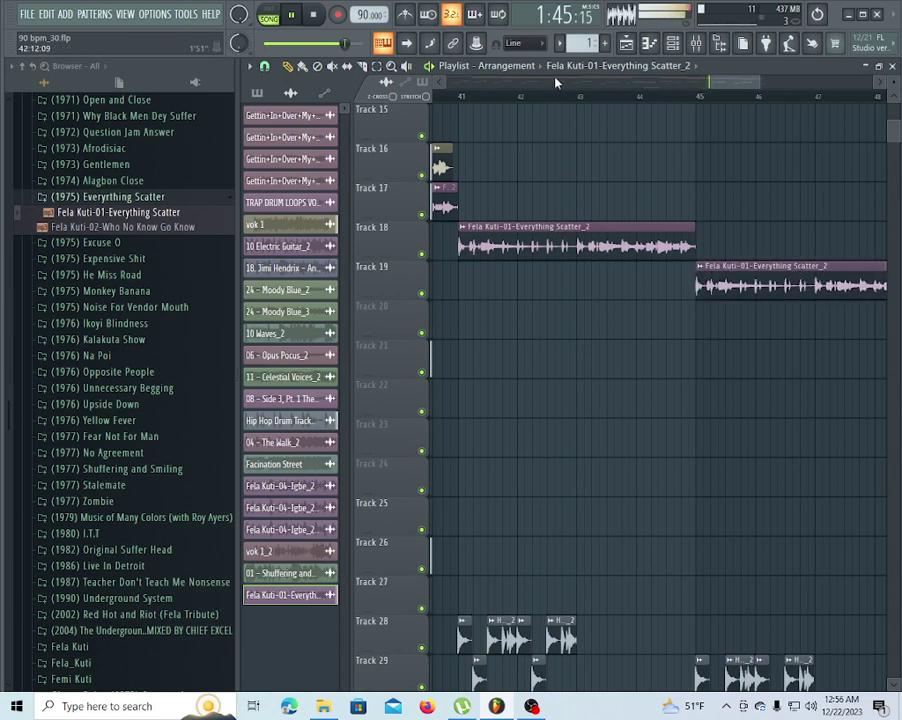
Review the whole arrangement up to bar 49, checking how the Everything Scatter clips line up with the vocal clips
scroll(576, 100, down, 9)
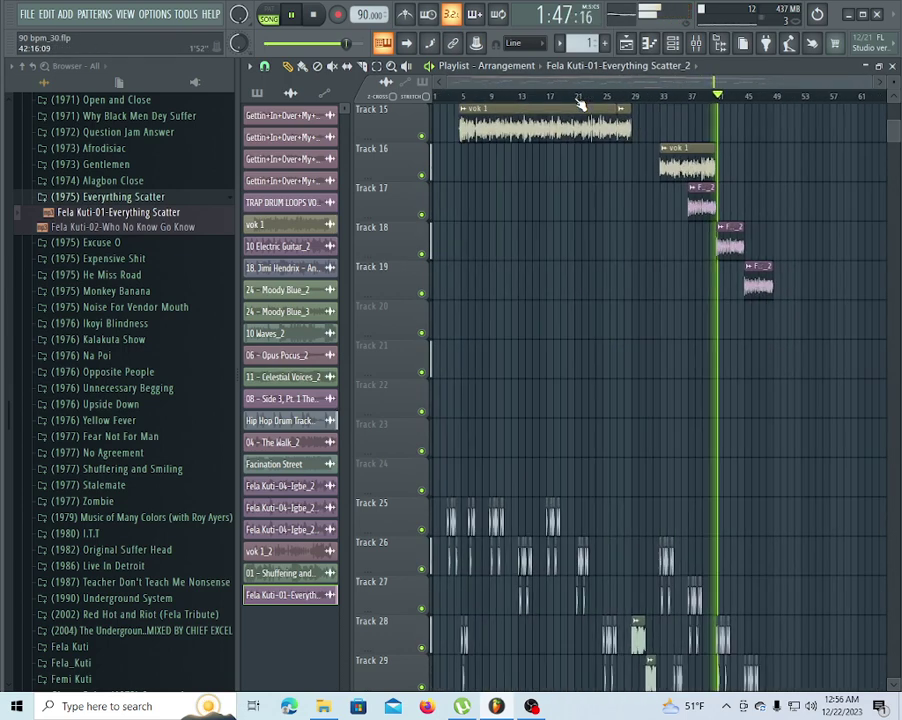
scroll(662, 398, up, 5)
scroll(662, 362, down, 3)
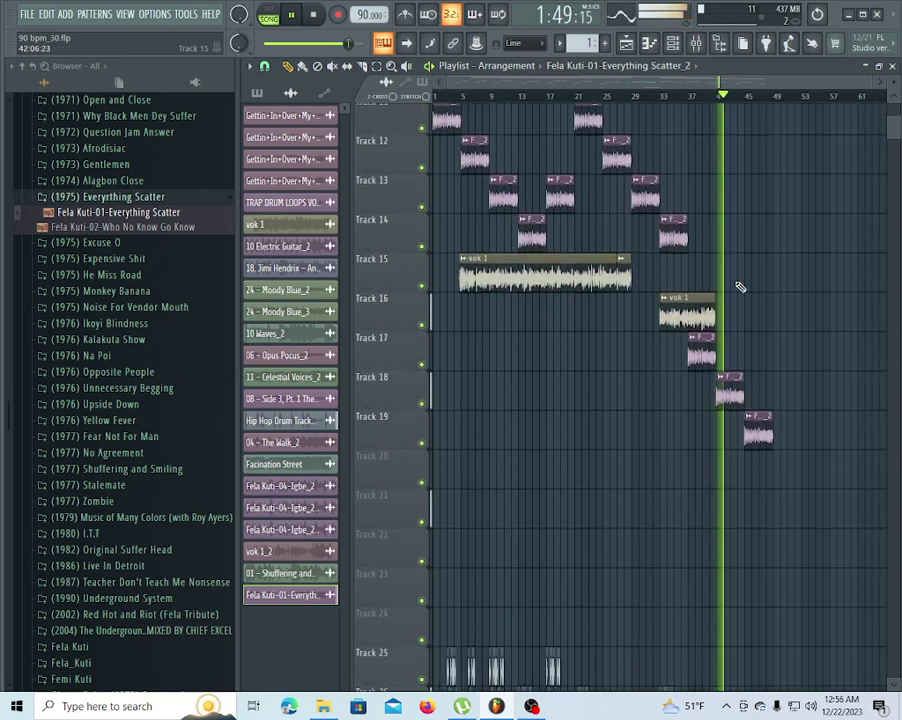
scroll(735, 292, down, 3)
scroll(730, 280, up, 3)
scroll(790, 97, up, 2)
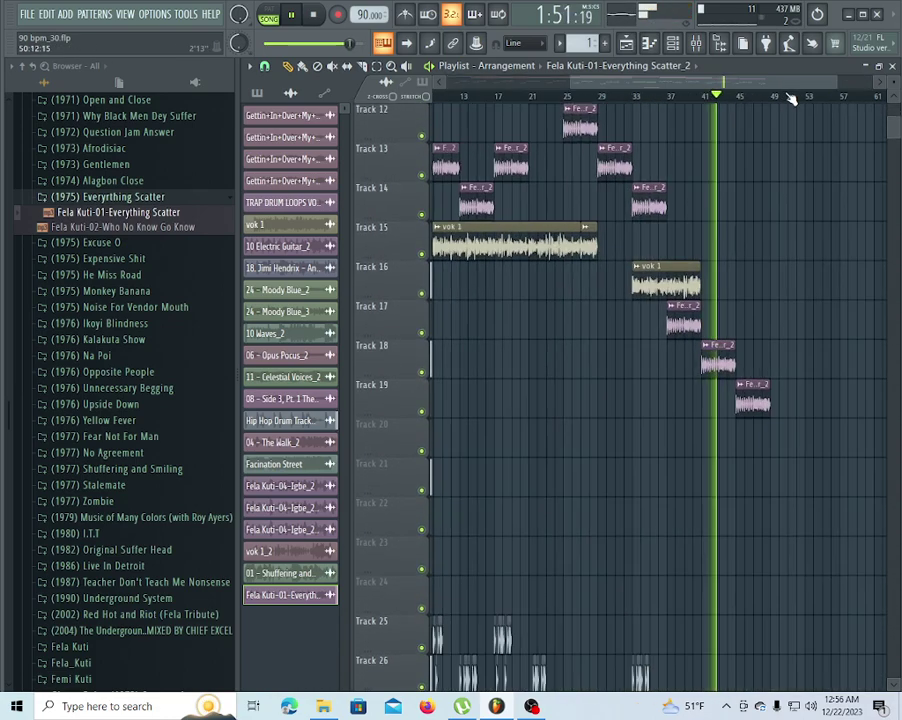
scroll(791, 98, up, 4)
scroll(791, 98, down, 5)
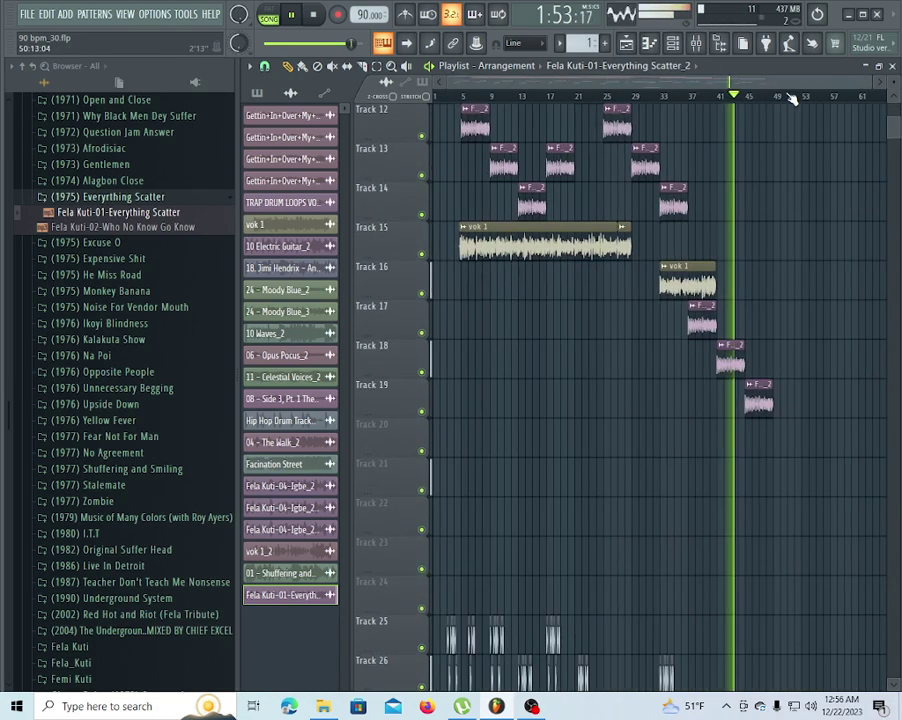
scroll(790, 108, up, 2)
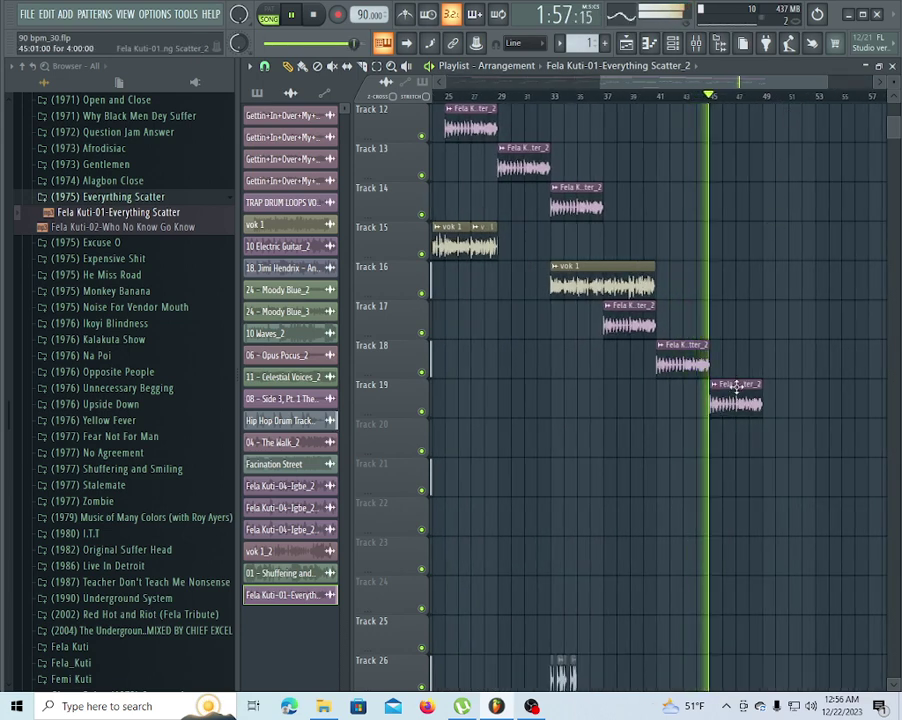
scroll(735, 390, down, 5)
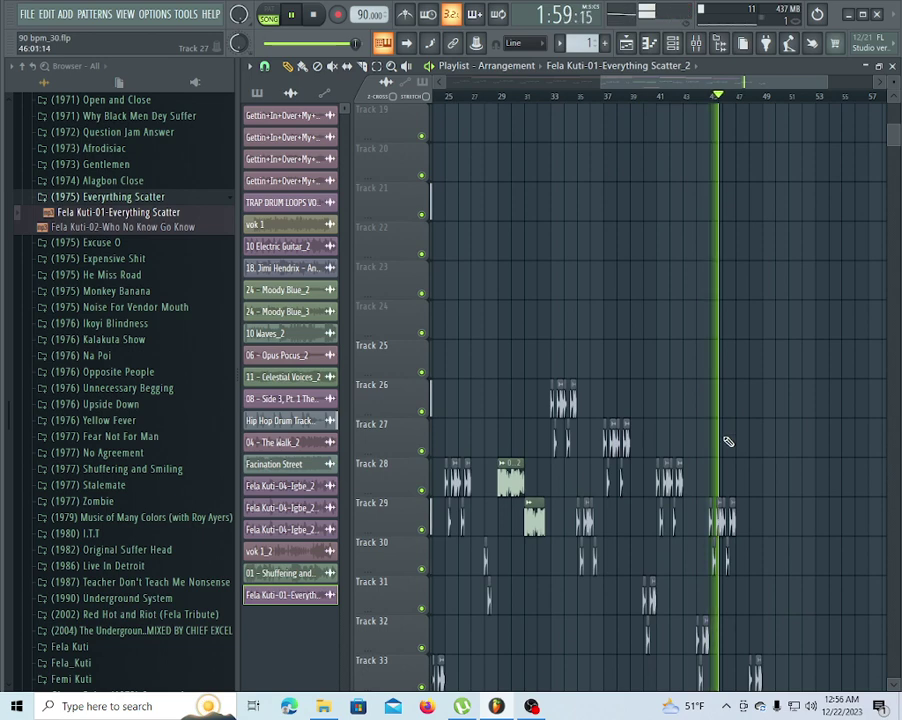
scroll(728, 441, up, 3)
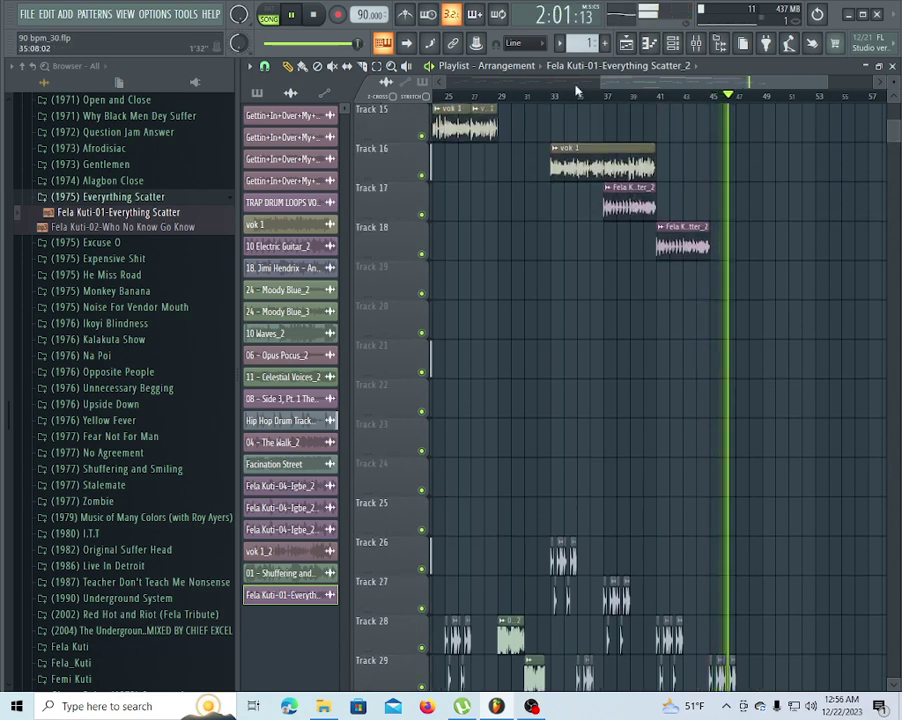
scroll(810, 394, down, 7)
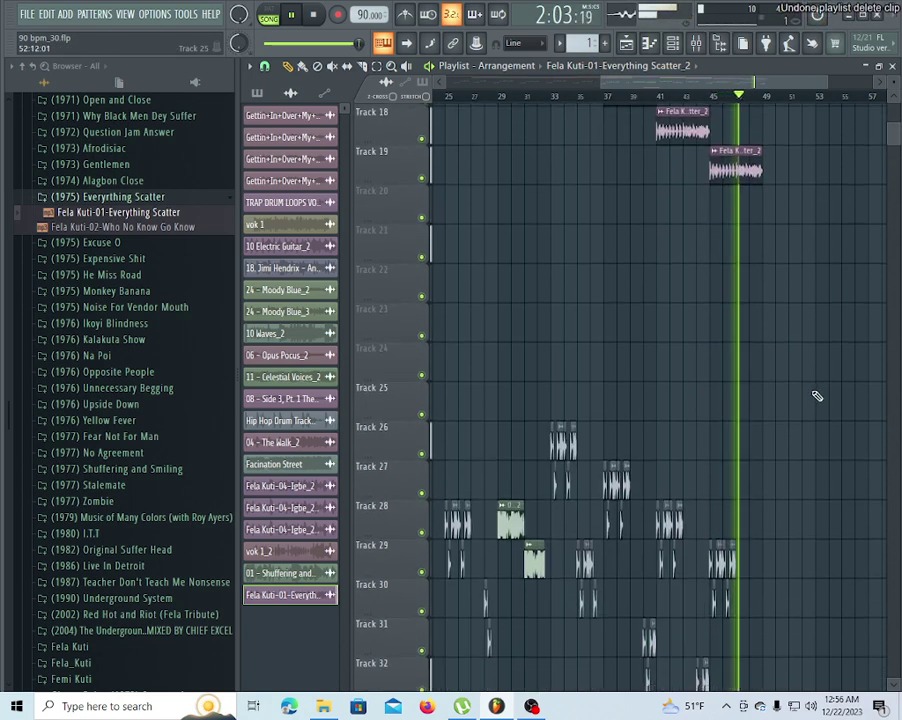
Restart playback from the beginning and examine the Everything Scatter and hip hop drum clips between bars 41 and 49
scroll(820, 96, up, 4)
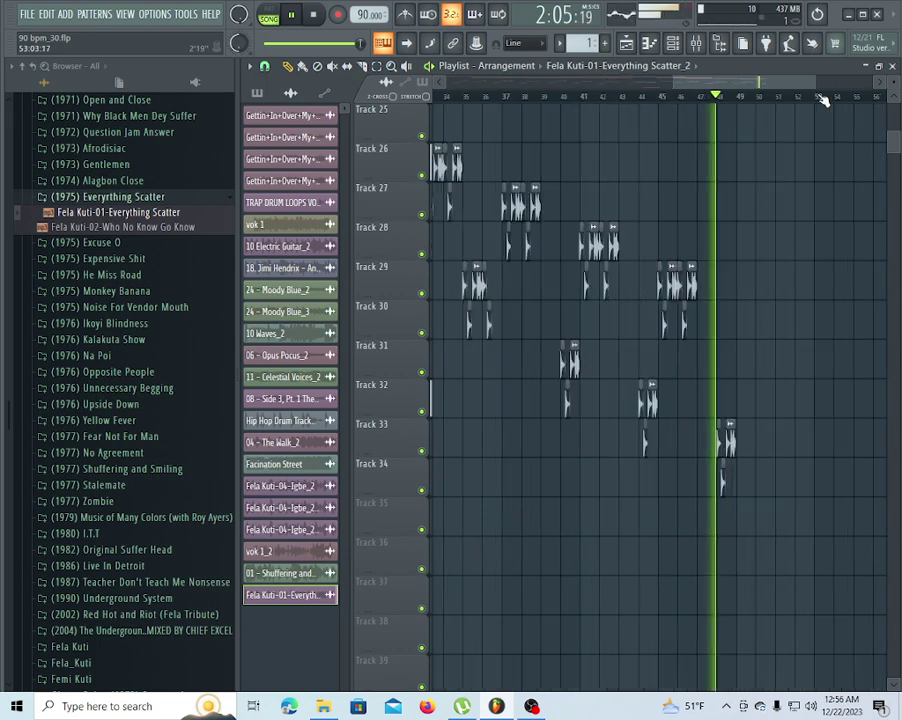
scroll(790, 215, up, 9)
scroll(695, 192, down, 5)
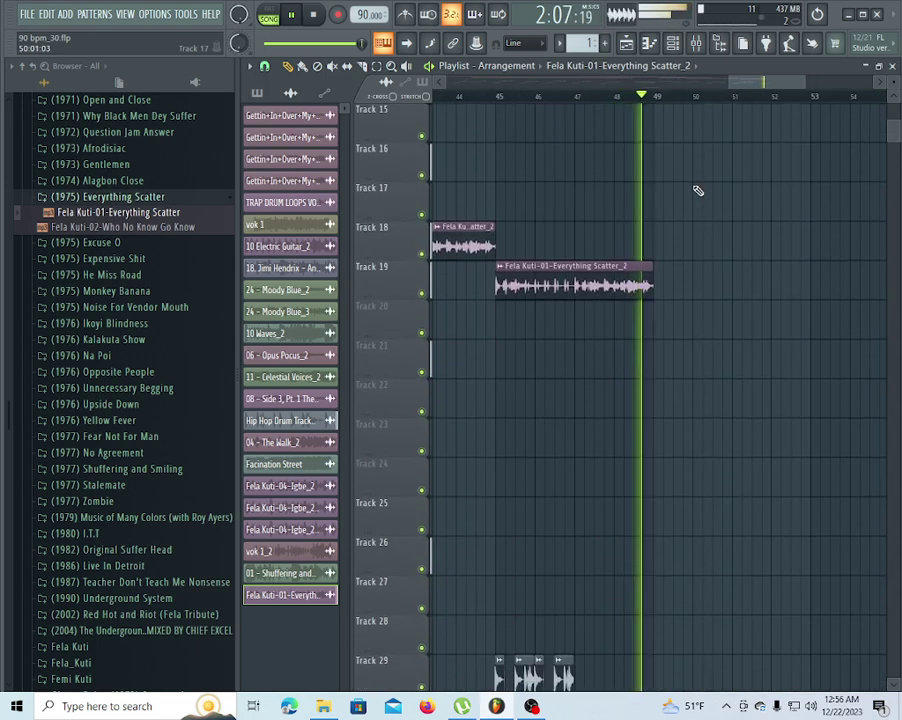
key(space)
scroll(515, 100, up, 4)
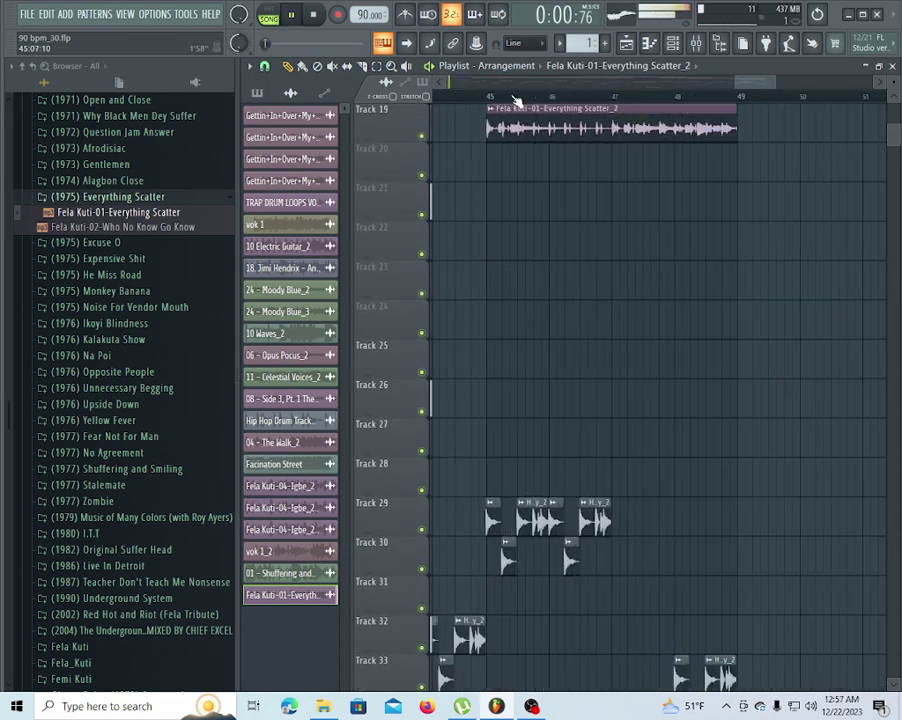
scroll(515, 100, up, 2)
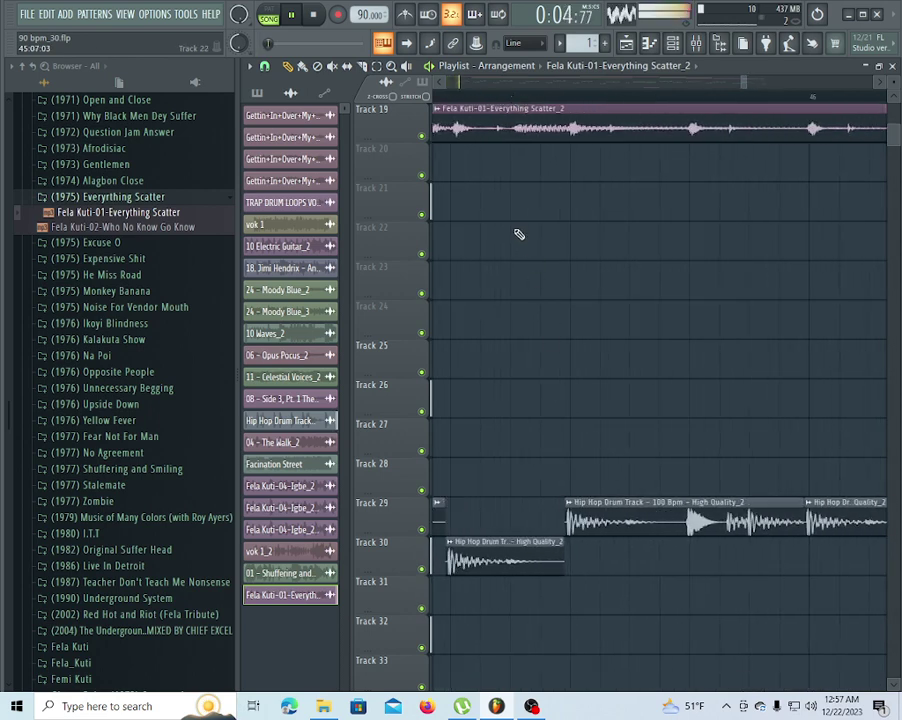
click(440, 85)
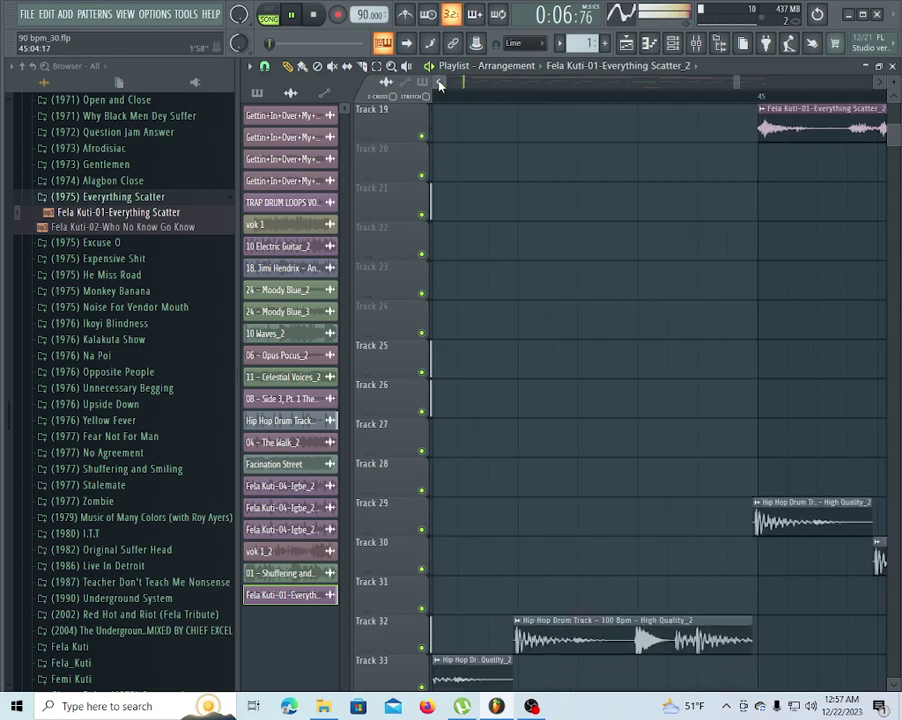
scroll(453, 100, down, 2)
scroll(453, 100, down, 4)
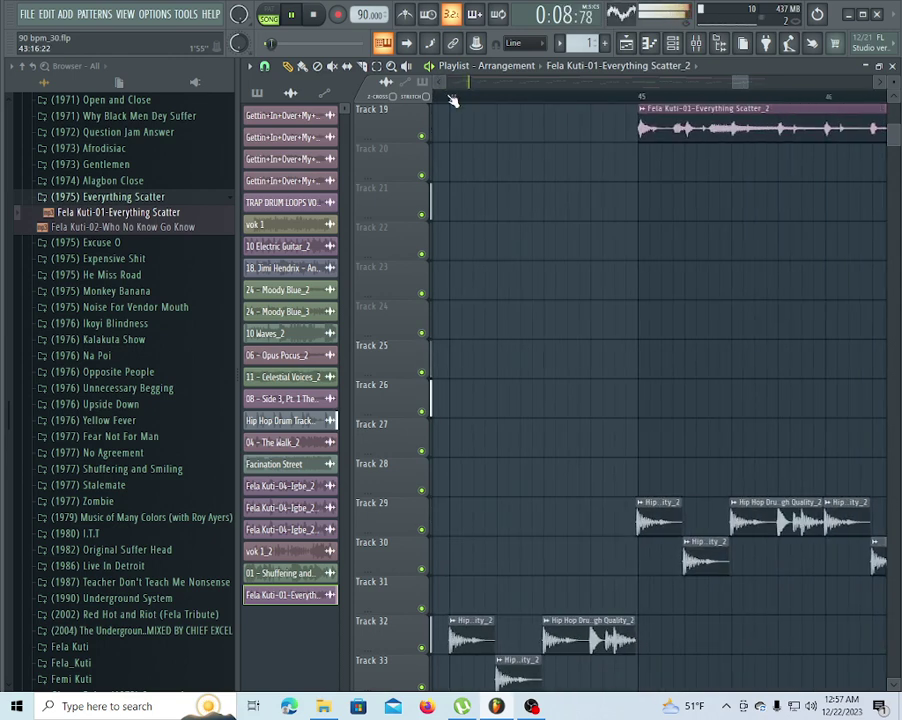
scroll(527, 252, down, 4)
scroll(527, 252, down, 3)
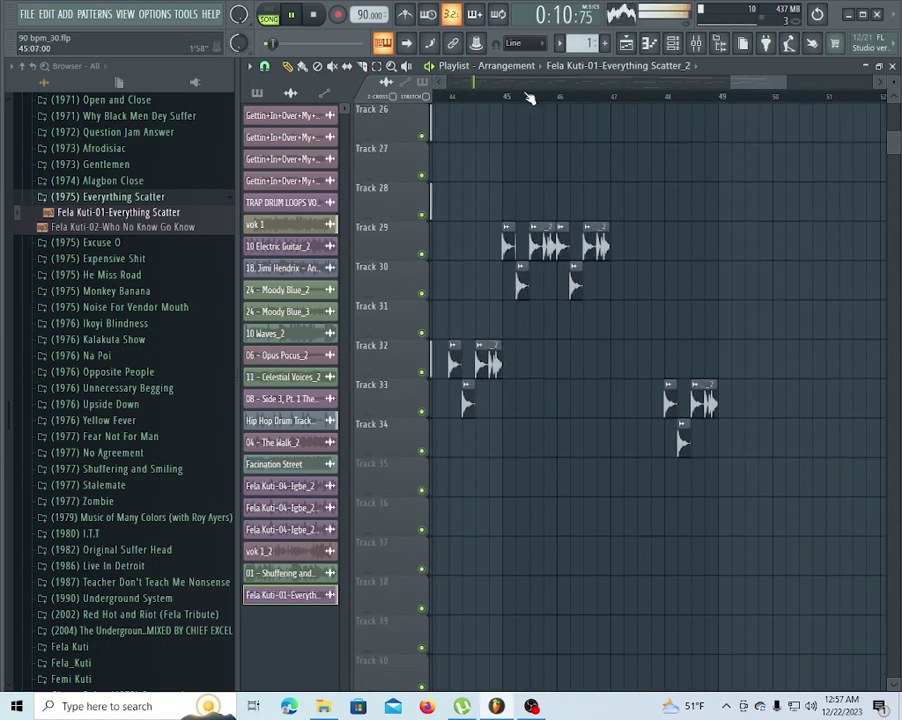
scroll(516, 100, down, 3)
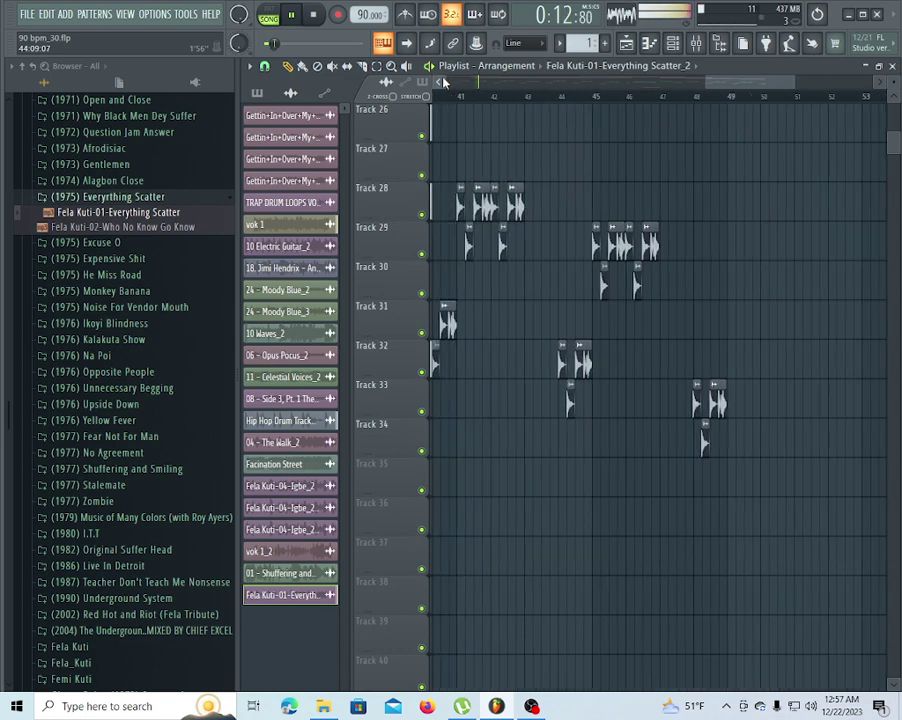
Select the hip hop drum clips up to bar 28 and examine how they line up with the bar grid between bars 3 and 21
scroll(455, 95, up, 6)
scroll(455, 98, up, 2)
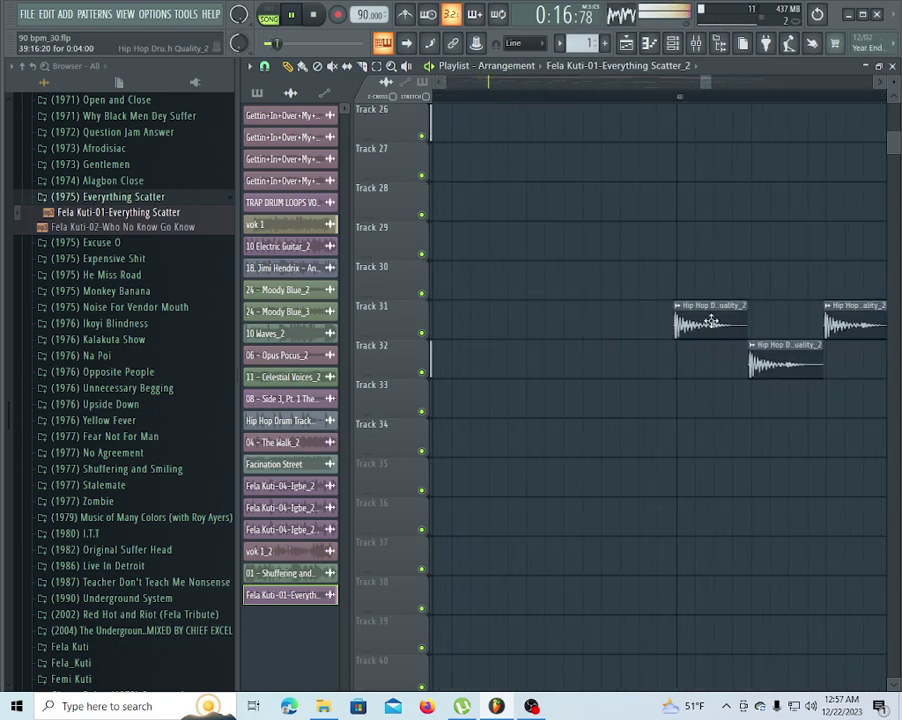
scroll(536, 100, down, 10)
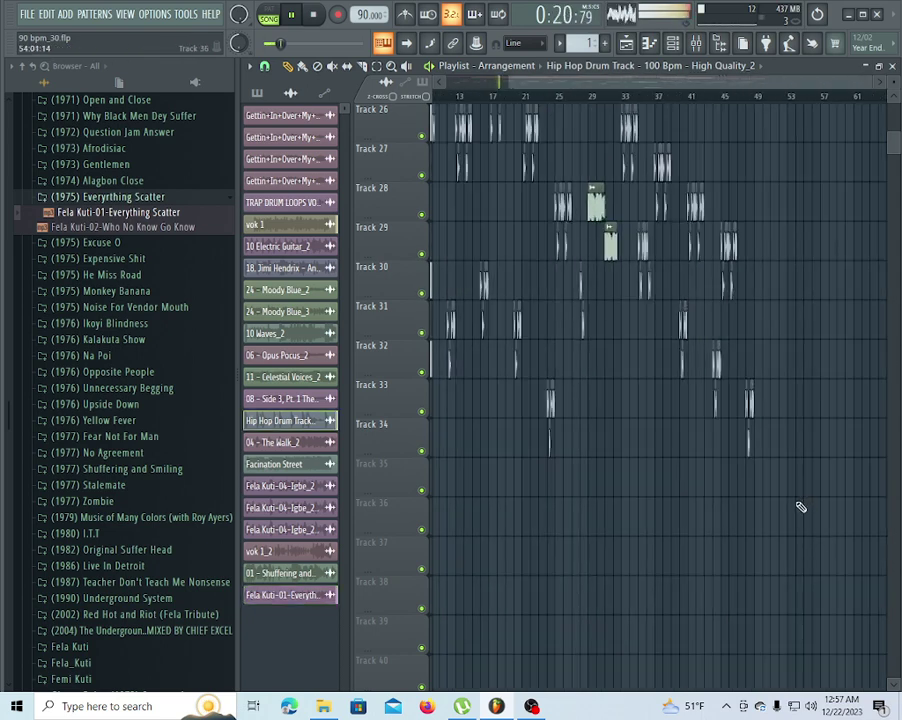
drag(596, 469, 252, 100)
scroll(560, 221, up, 2)
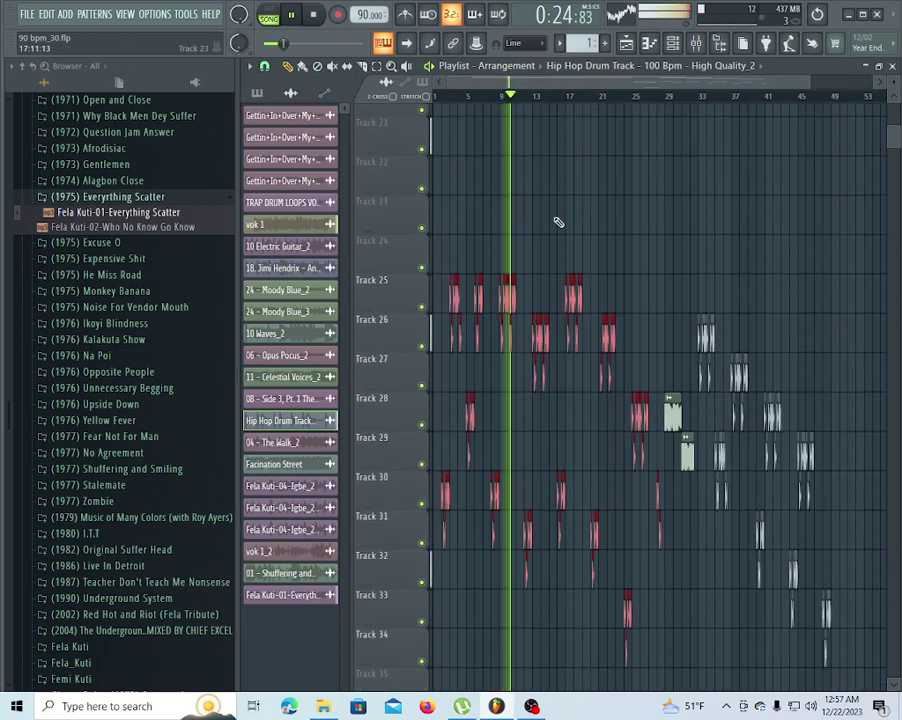
scroll(458, 103, up, 6)
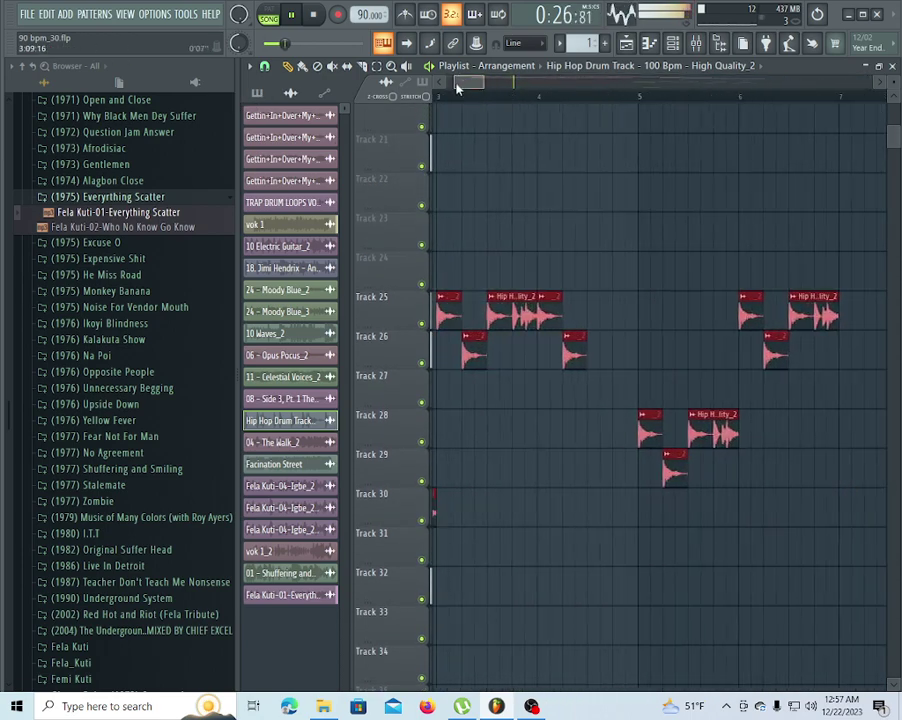
scroll(456, 103, up, 3)
scroll(652, 110, up, 2)
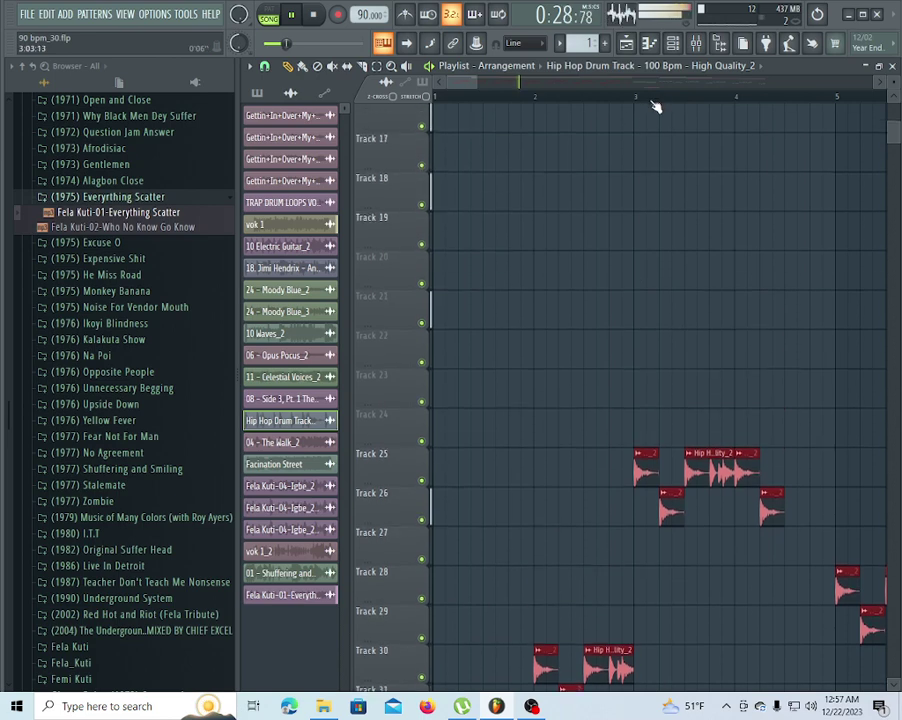
scroll(651, 108, up, 4)
scroll(650, 106, down, 8)
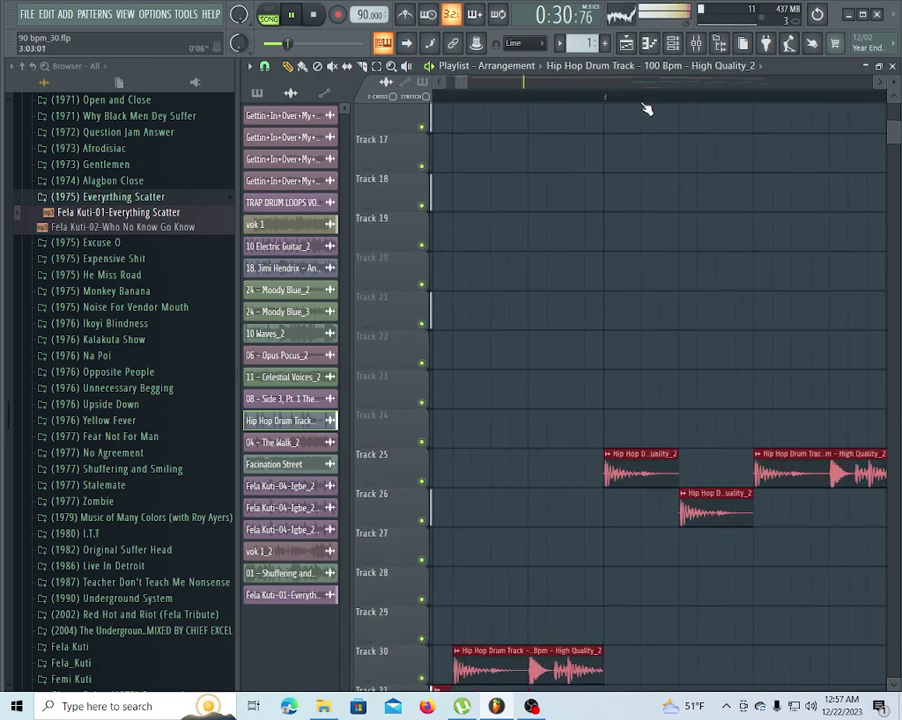
scroll(643, 110, down, 5)
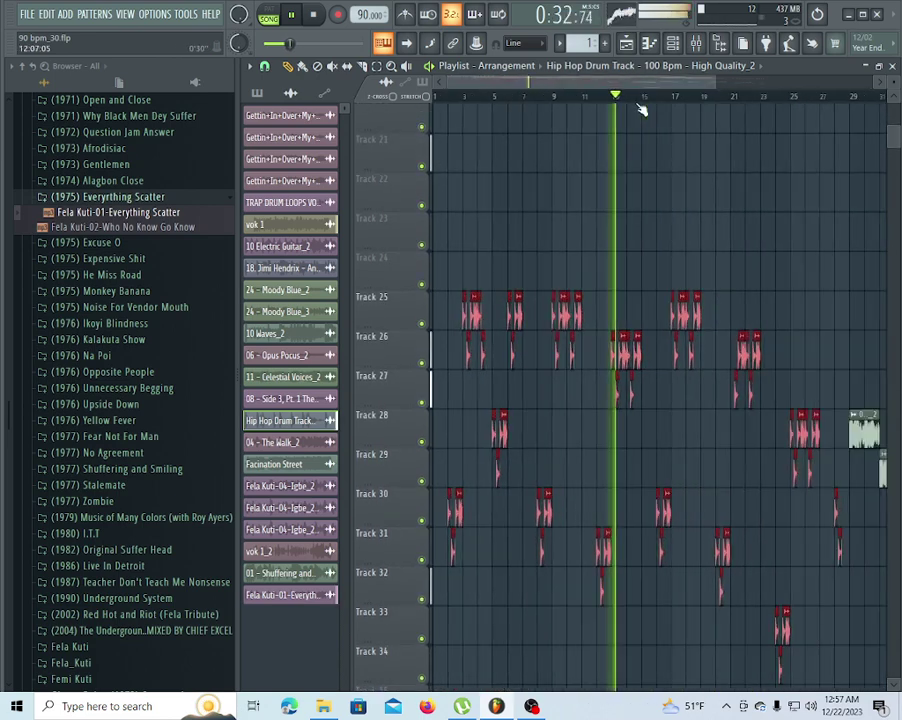
scroll(620, 100, up, 10)
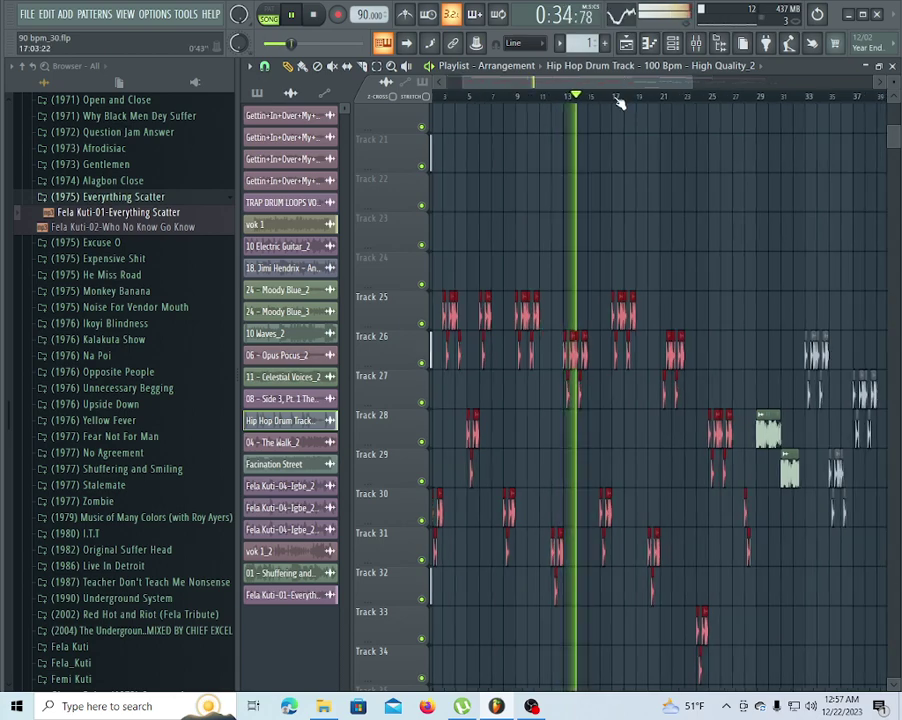
scroll(620, 100, up, 1)
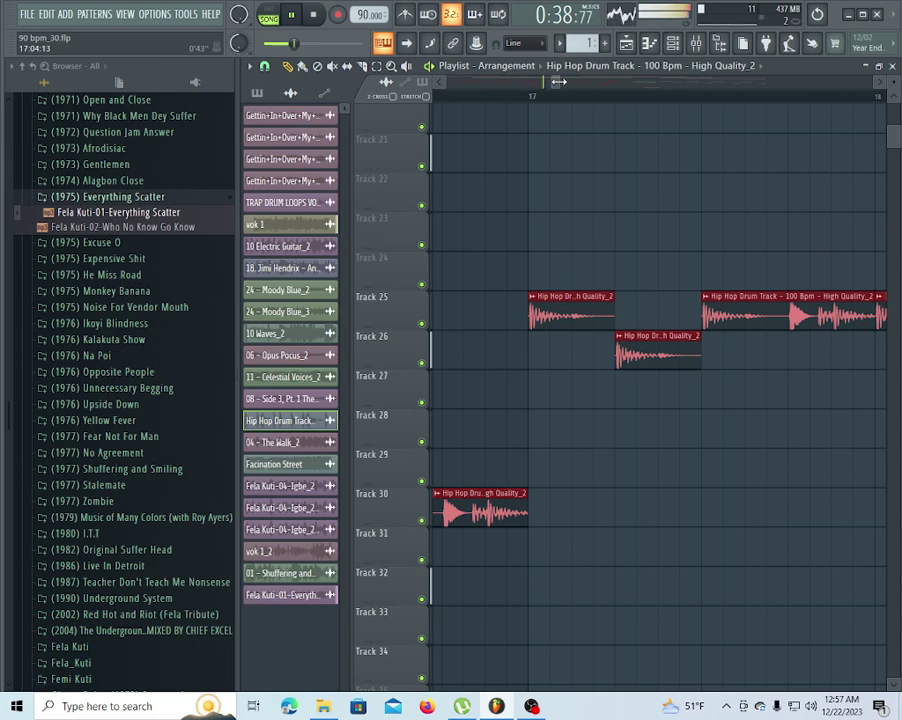
scroll(559, 82, down, 4)
scroll(680, 450, down, 3)
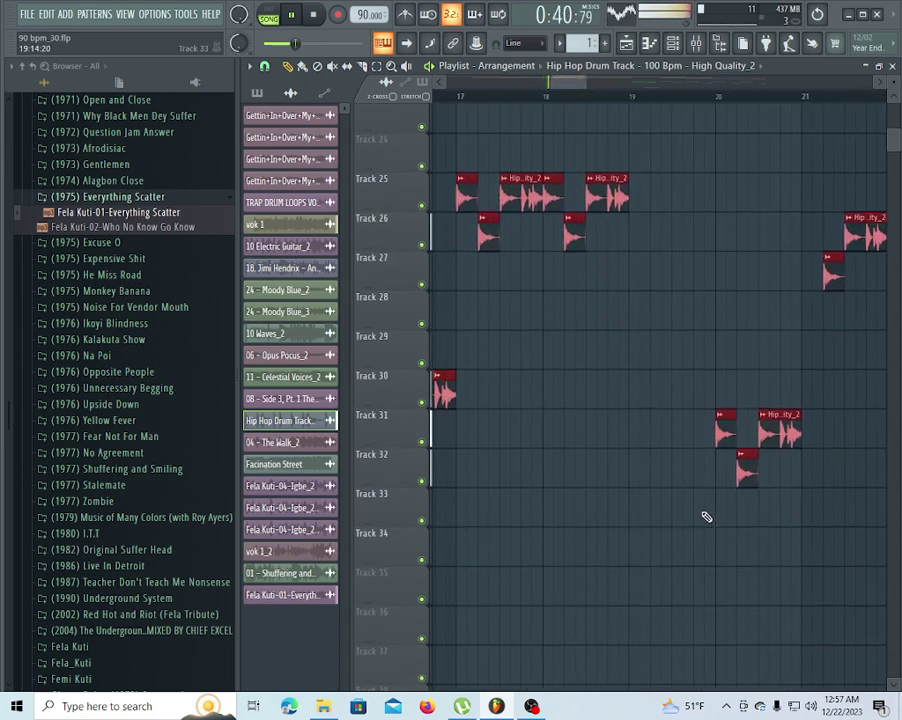
Examine the hip hop drum clips between bars 21 and 26 against the Everything Scatter and vok 1 clips
scroll(672, 108, up, 3)
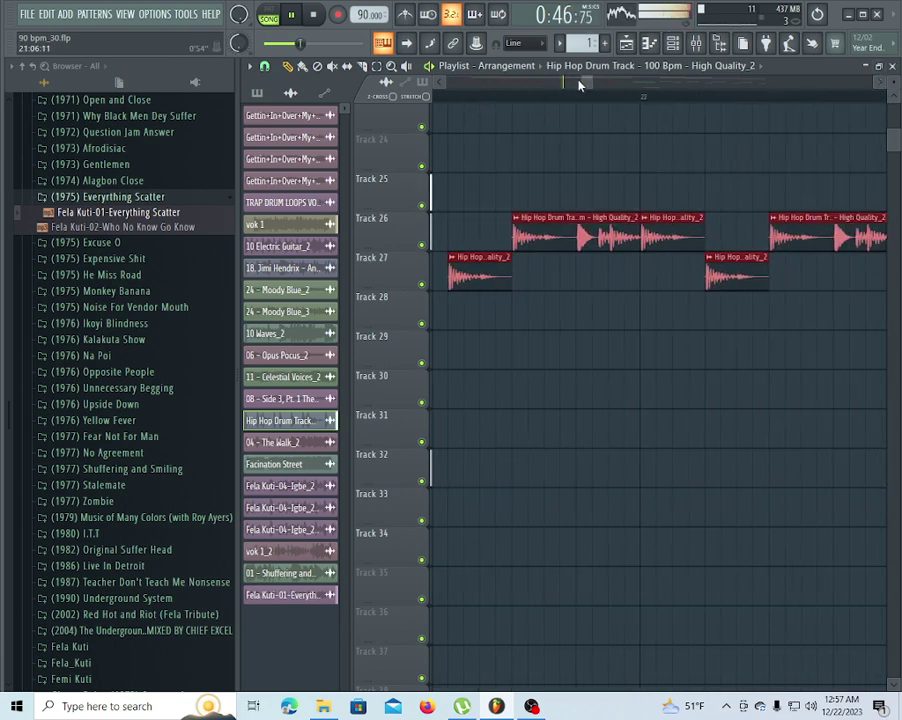
scroll(605, 100, down, 4)
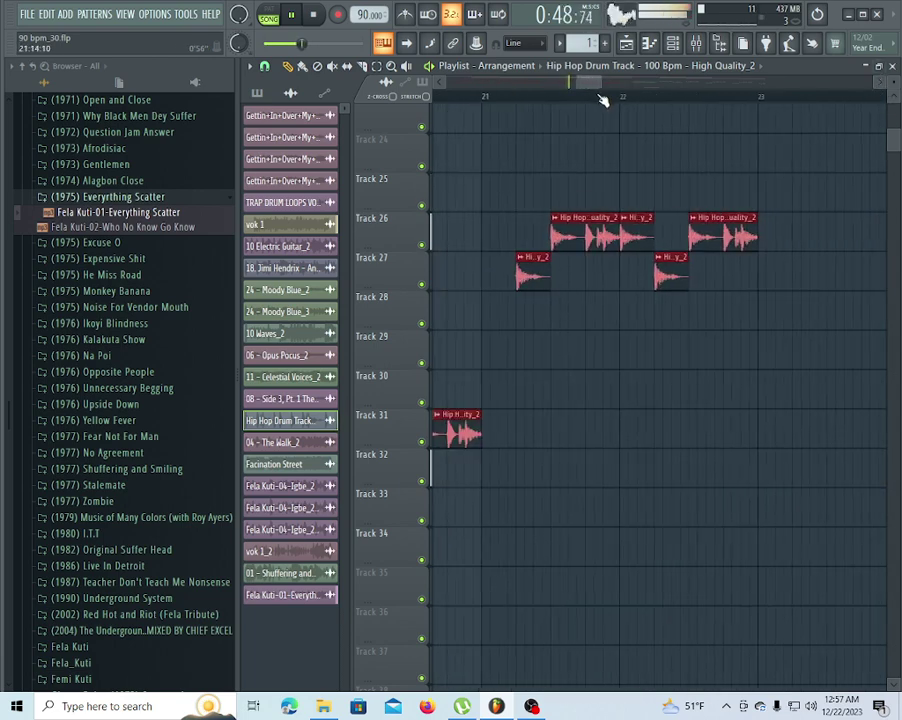
scroll(706, 99, down, 3)
scroll(693, 104, up, 2)
scroll(628, 250, down, 2)
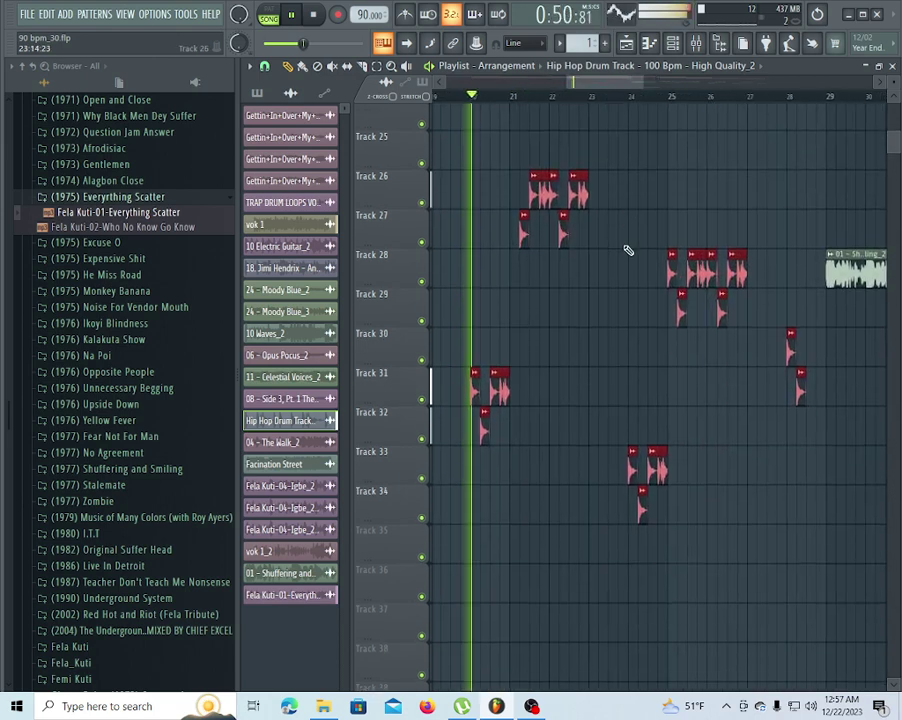
scroll(616, 248, up, 12)
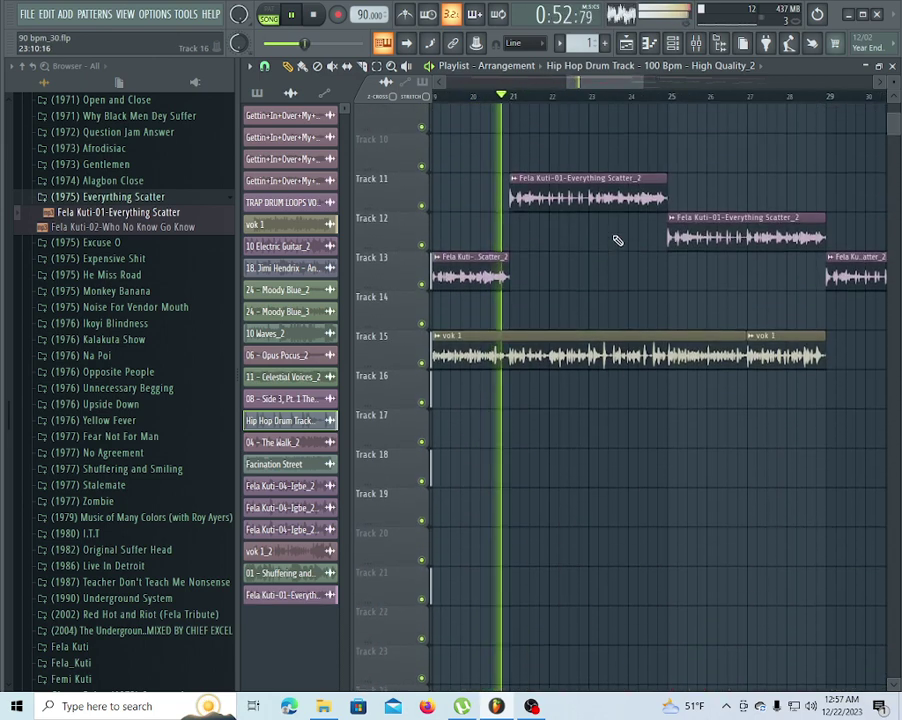
scroll(616, 238, down, 2)
scroll(616, 237, down, 4)
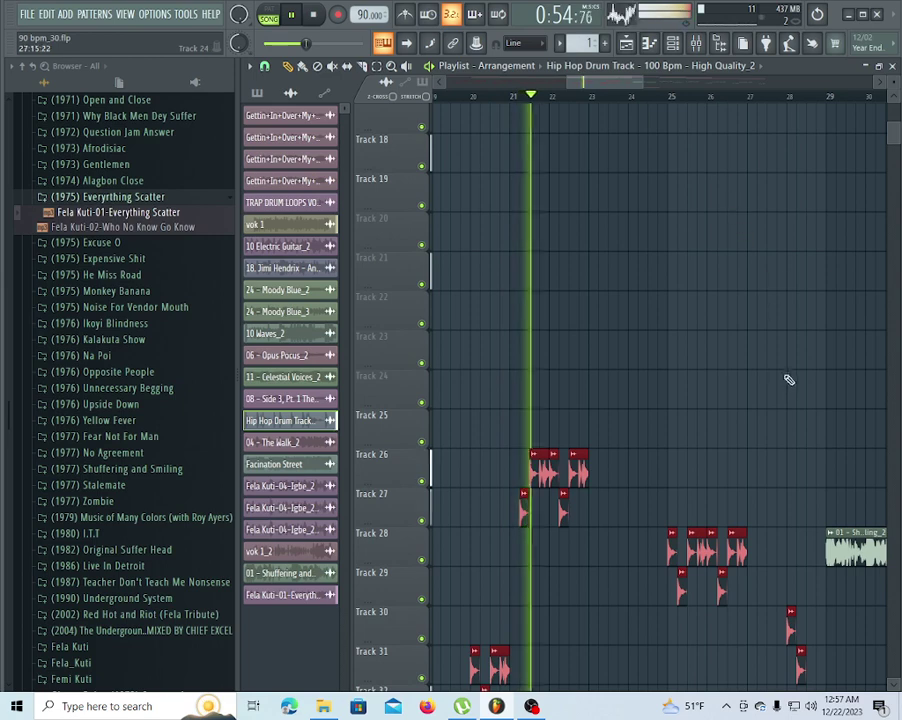
scroll(703, 103, up, 6)
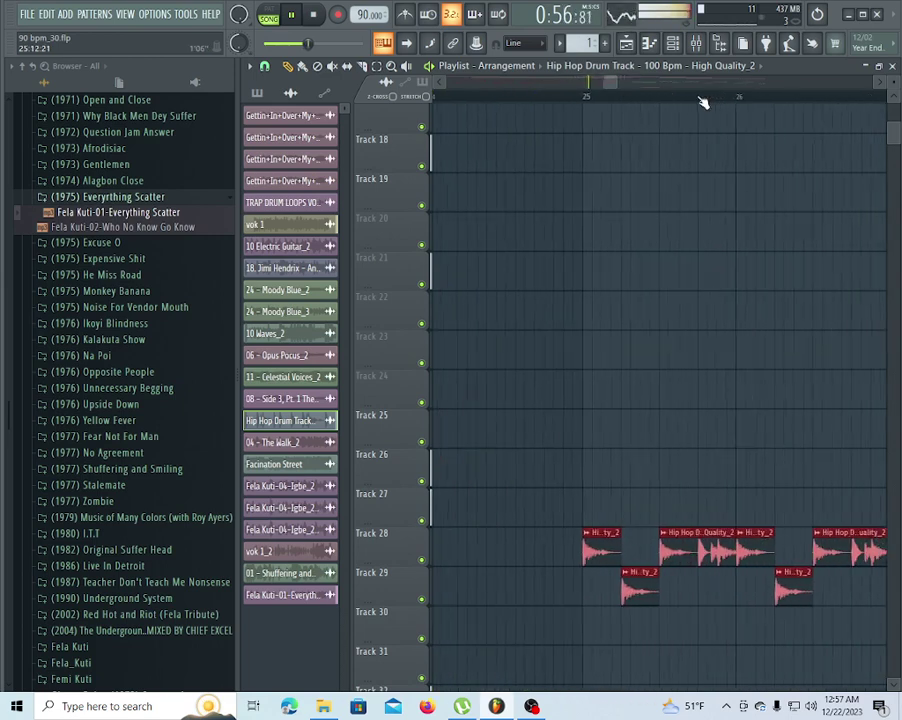
Examine bars 27 to 34, comparing the drum and Shuffering and Shmiling clips with the Everything Scatter and vok 1 clips
click(881, 82)
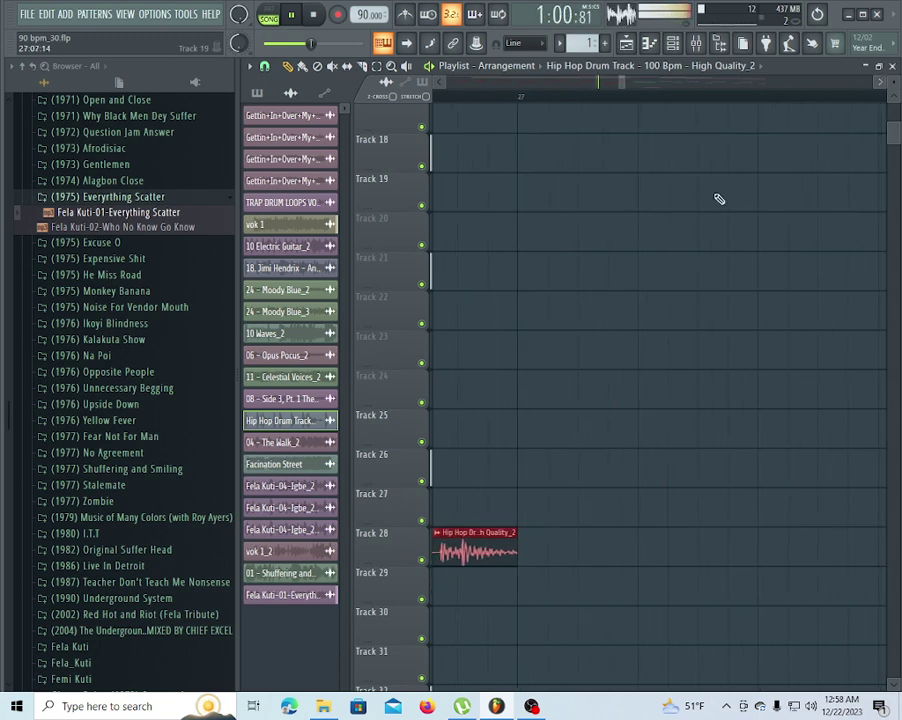
scroll(690, 202, down, 7)
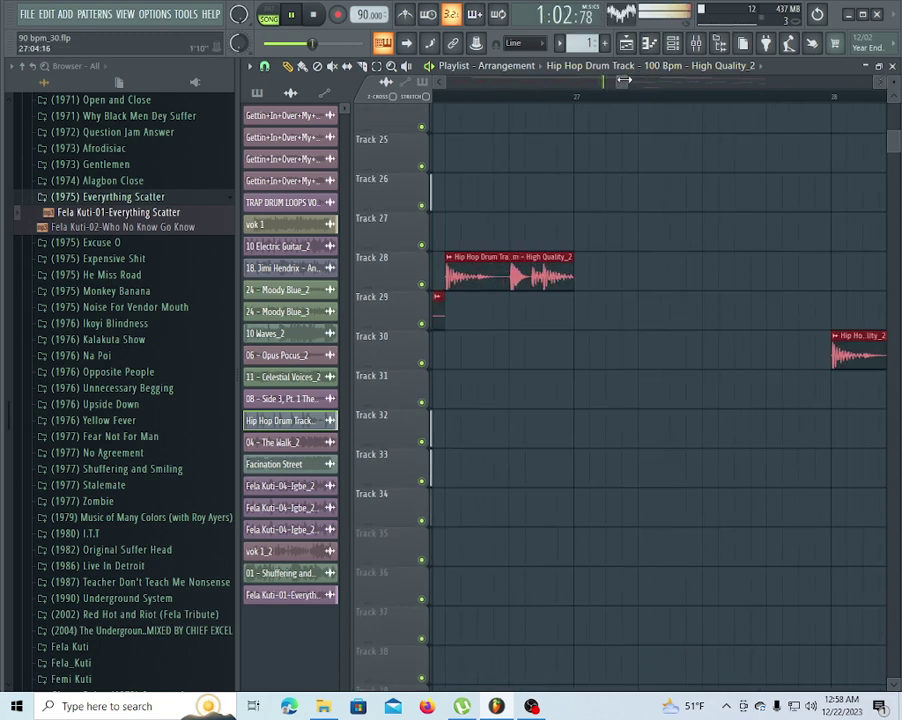
drag(622, 80, 632, 82)
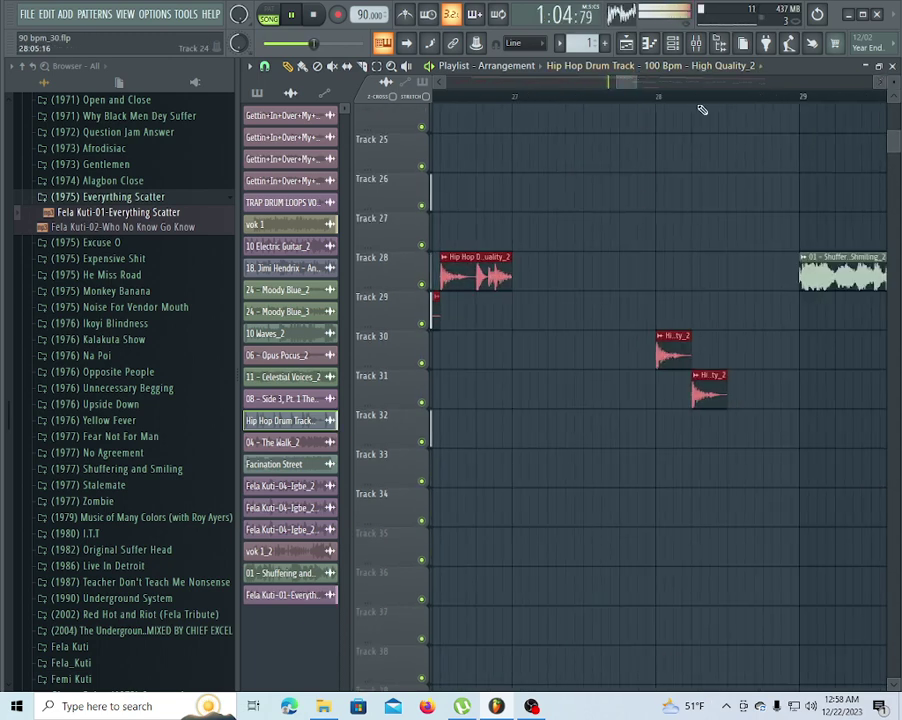
scroll(702, 110, up, 4)
scroll(696, 270, down, 12)
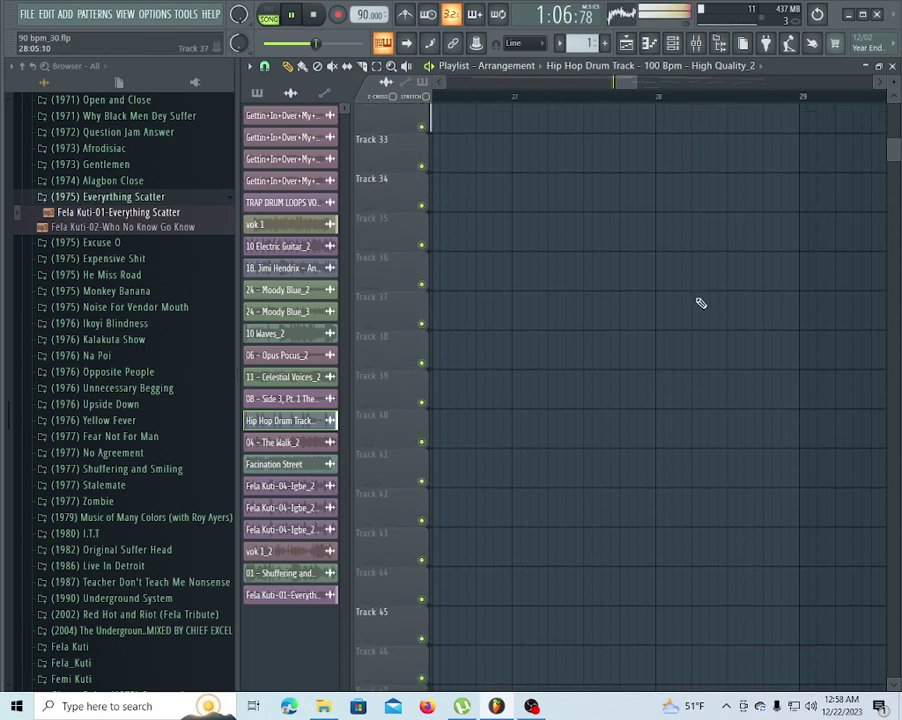
scroll(698, 280, up, 20)
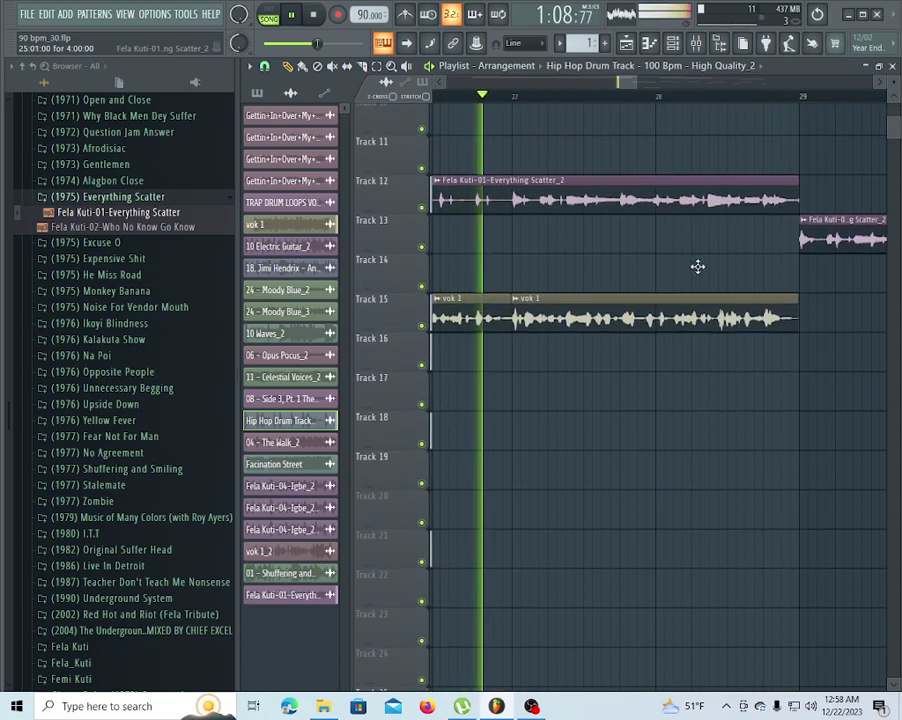
scroll(698, 267, down, 2)
drag(632, 82, 650, 87)
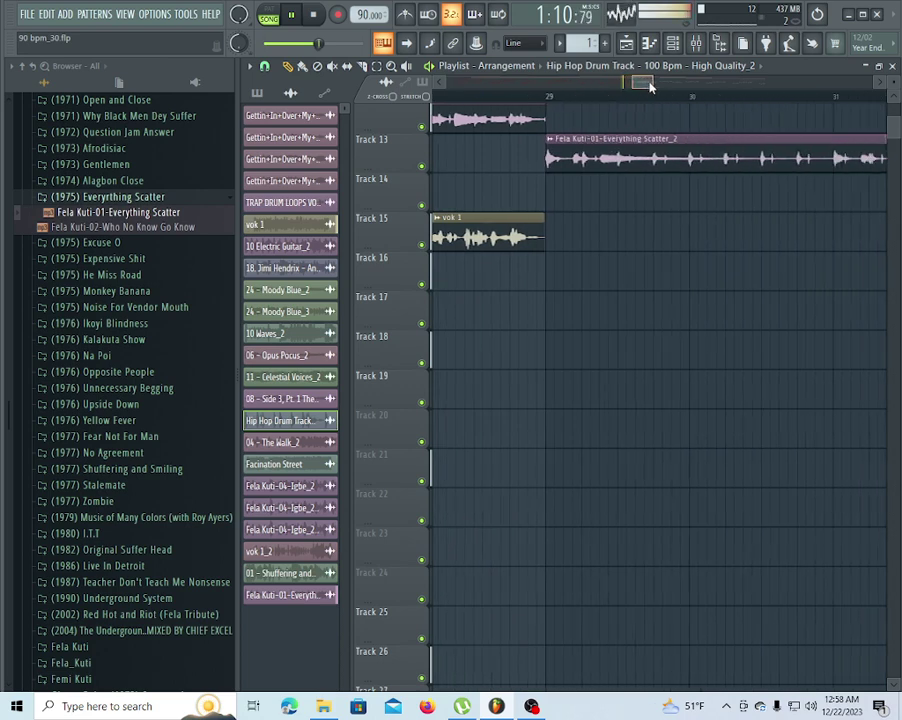
scroll(614, 194, down, 8)
scroll(607, 98, down, 2)
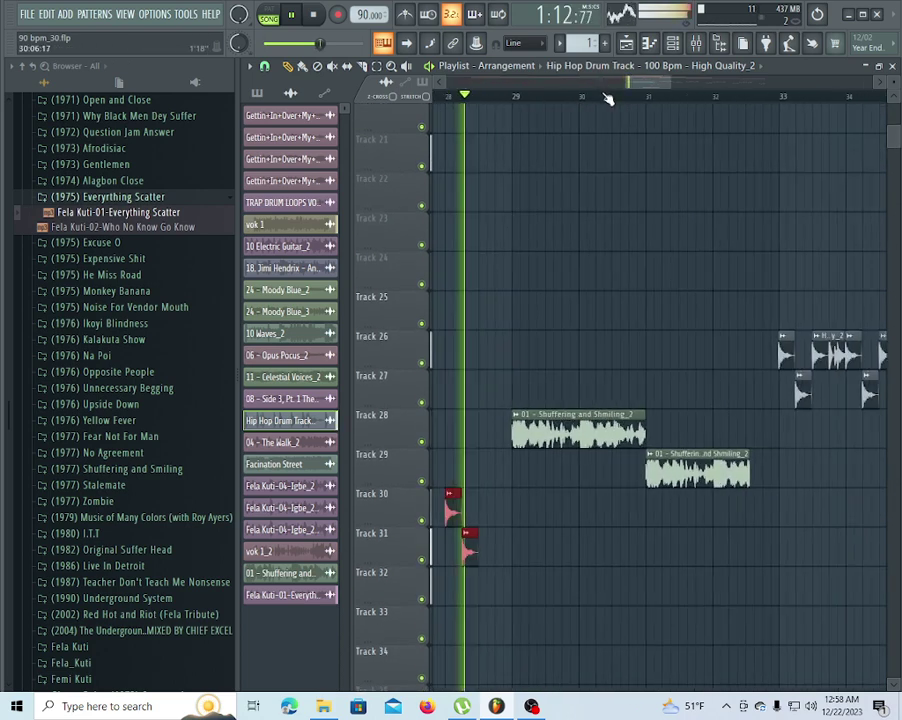
Delete the hip hop drum clips on Track 26 between bars 33 and 35
scroll(607, 98, down, 2)
right_click(720, 348)
right_click(700, 350)
right_click(738, 355)
right_click(758, 352)
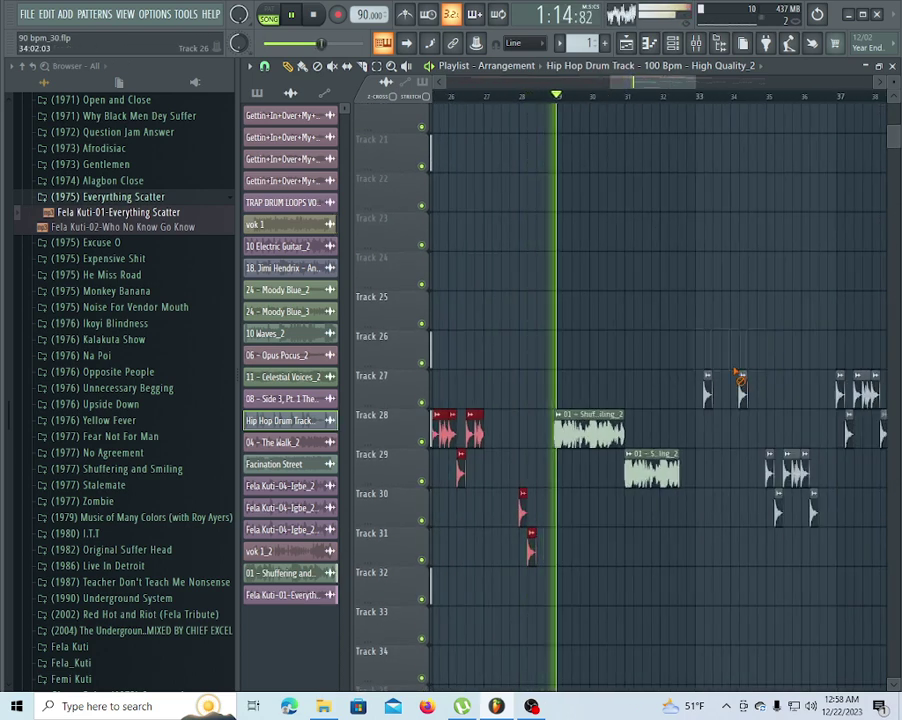
Delete the remaining hip hop drum clips on Tracks 27 to 34 between bars 33 and 49
scroll(662, 102, down, 4)
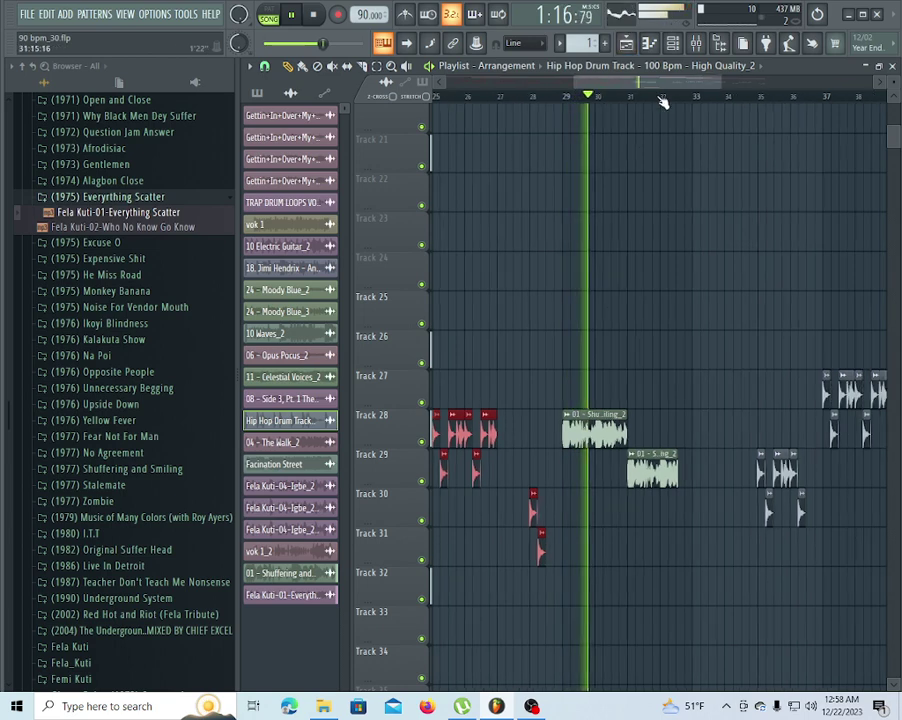
scroll(844, 530, down, 6)
drag(826, 524, 686, 136)
key(Delete)
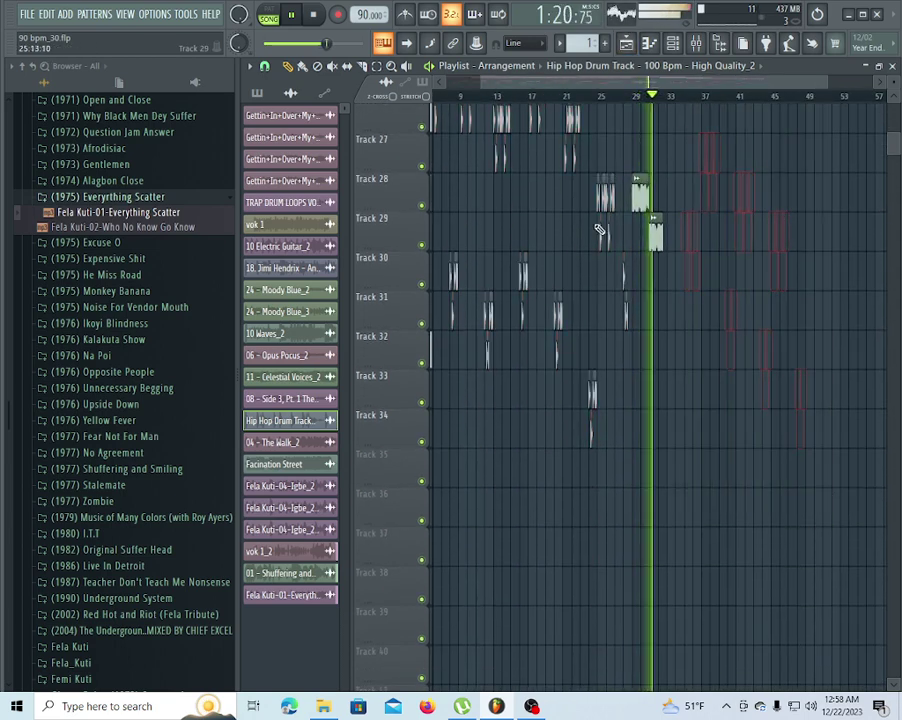
Restart playback from the beginning of the arrangement and set the playlist snap to Step
drag(443, 81, 493, 92)
scroll(524, 344, down, 14)
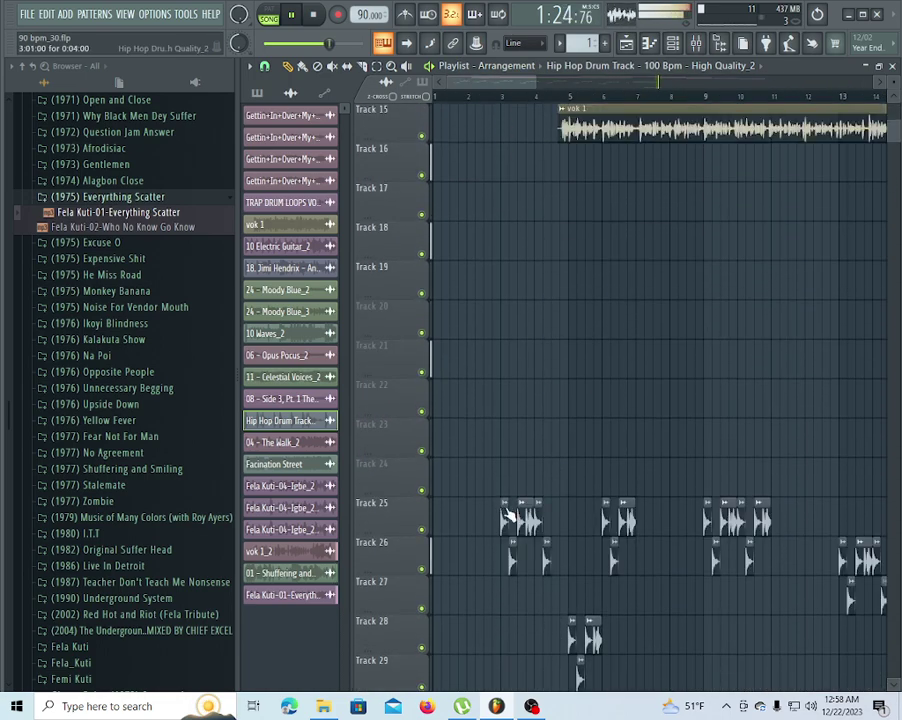
click(266, 68)
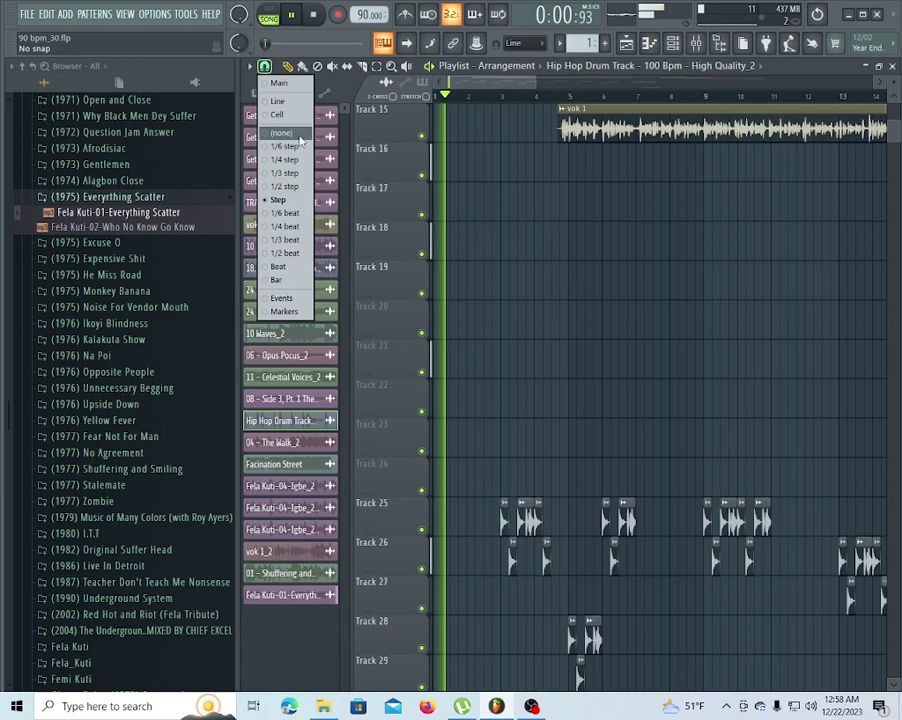
click(296, 201)
Review the remaining hip hop drum clips on Tracks 25 to 34 during playback, checking their spacing up to bar 28
scroll(480, 100, down, 5)
scroll(586, 516, down, 10)
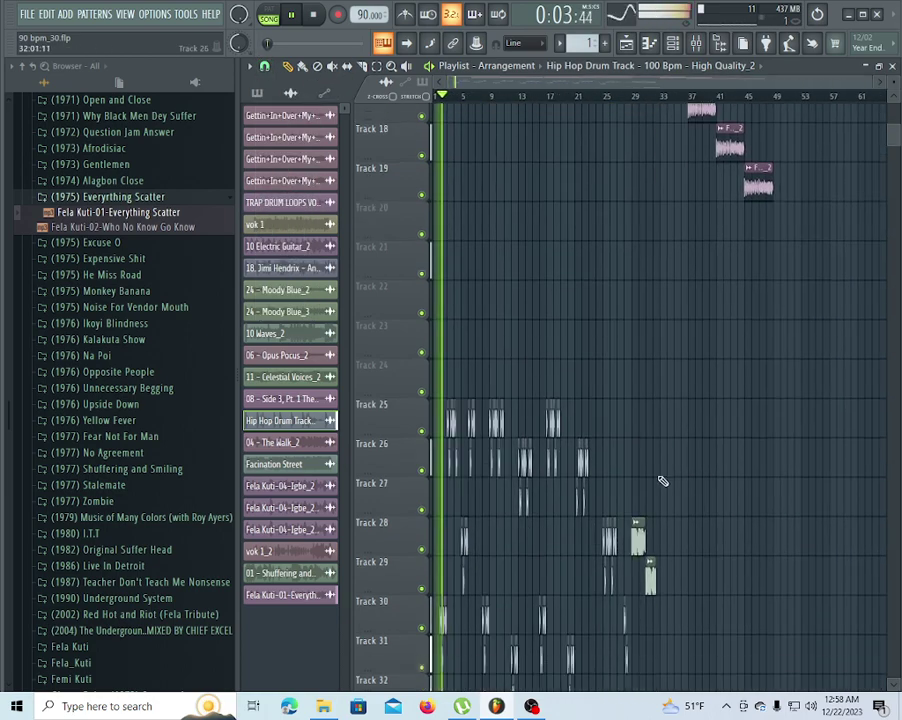
scroll(612, 524, down, 2)
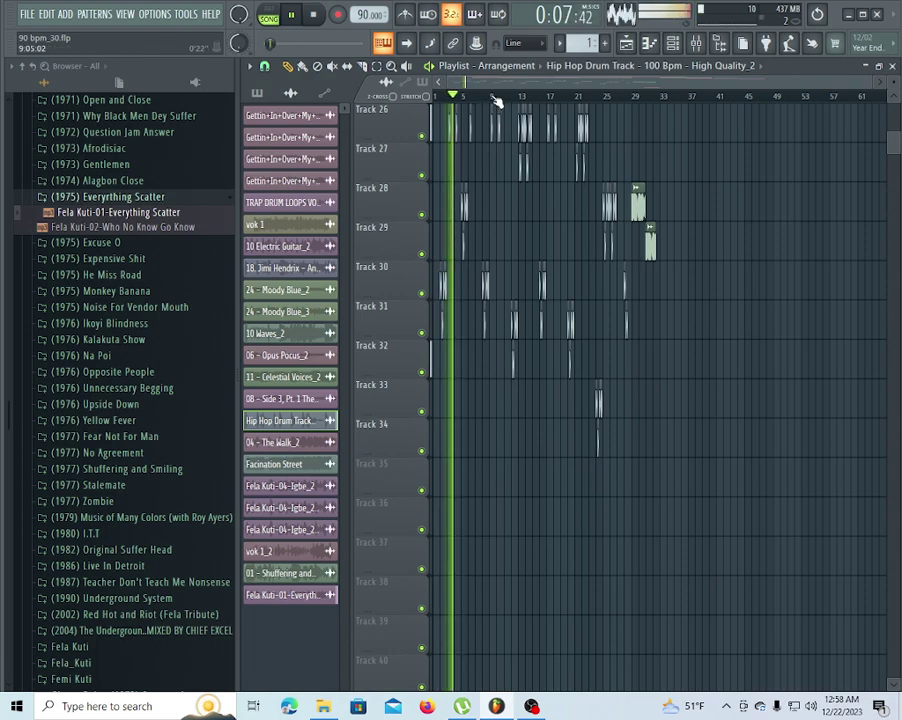
scroll(496, 100, up, 3)
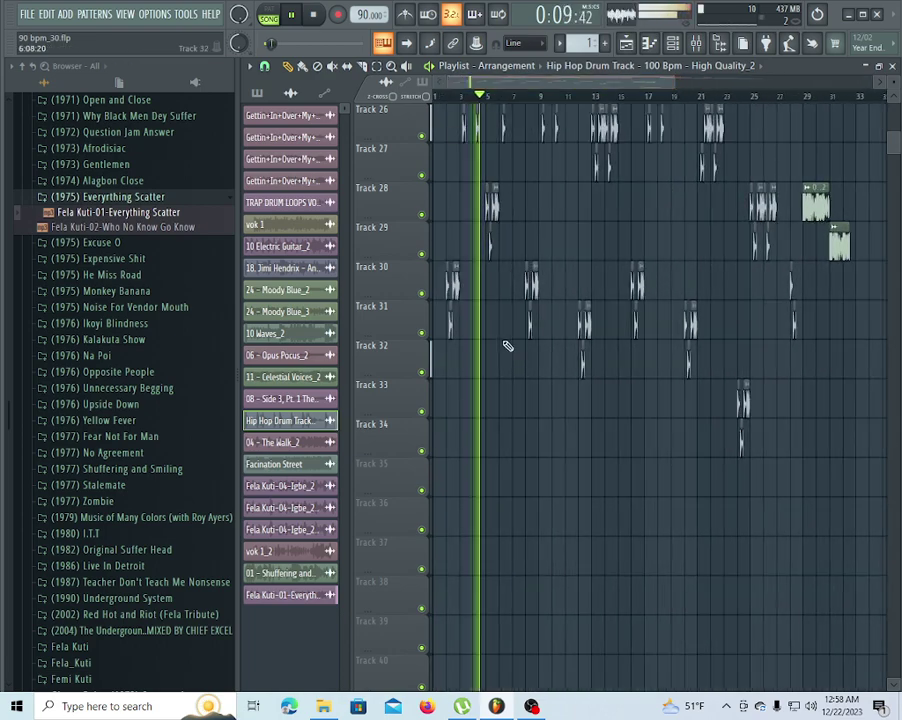
scroll(614, 242, up, 3)
scroll(500, 252, up, 4)
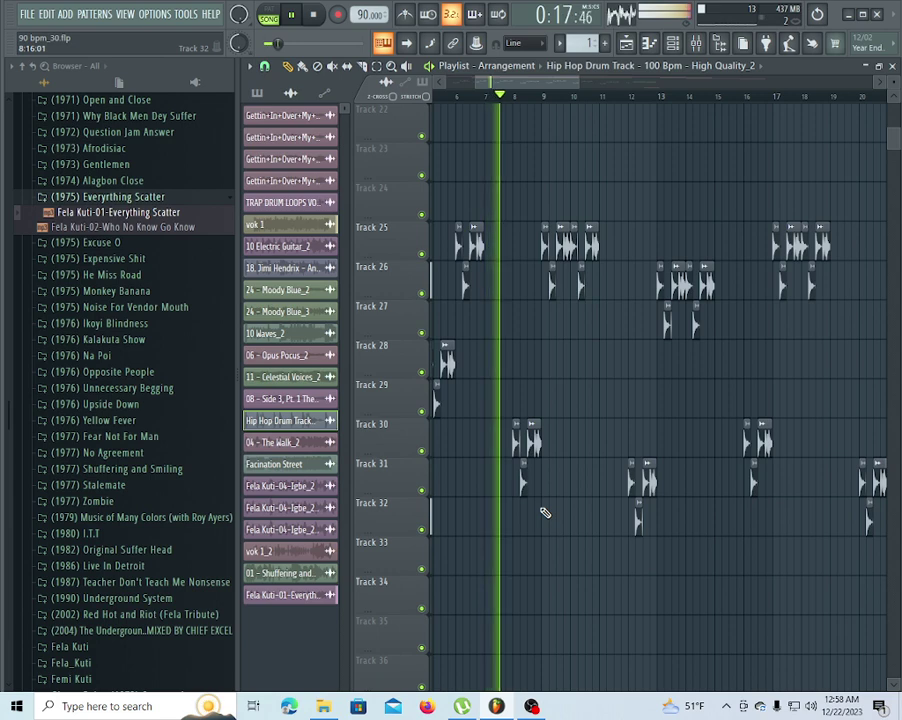
Select the hip hop drum clips between bars 9 and 13, and move playback ahead to the Everything Scatter section around bar 29
drag(543, 507, 592, 484)
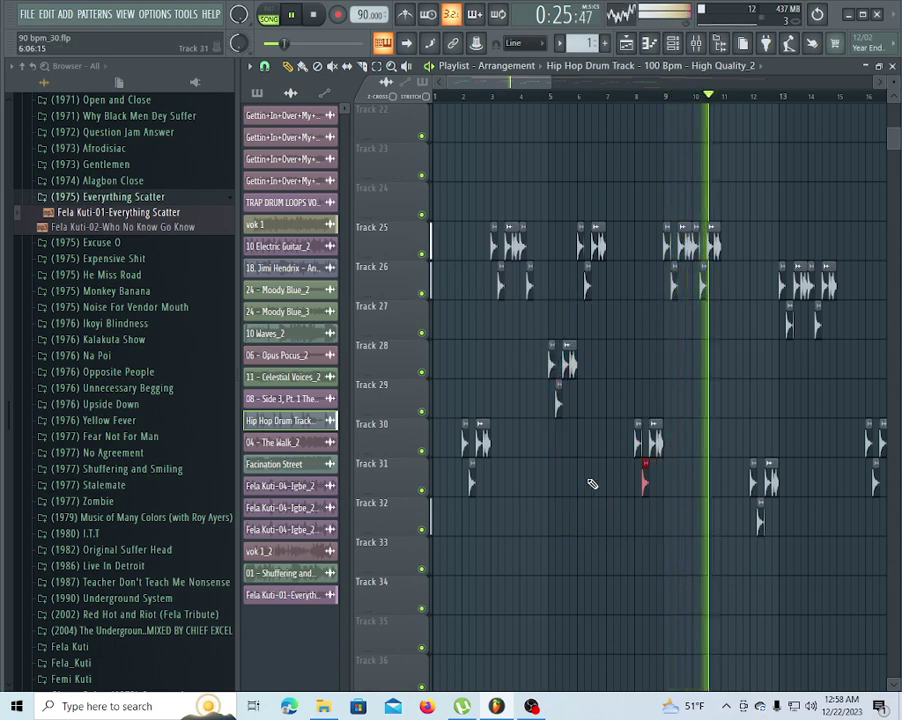
drag(772, 560, 666, 190)
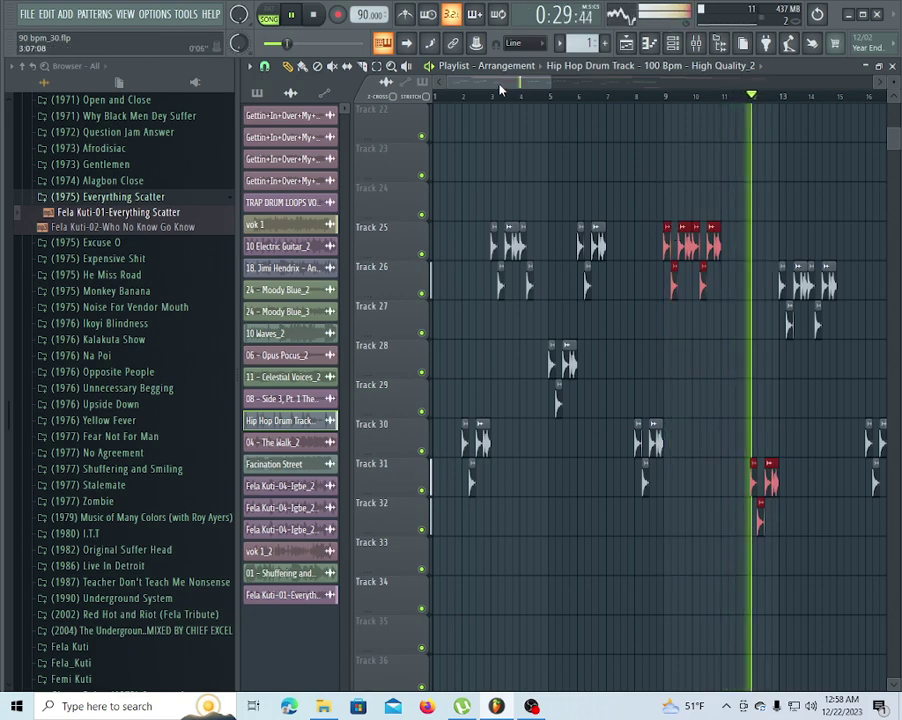
drag(503, 91, 656, 190)
scroll(682, 230, up, 4)
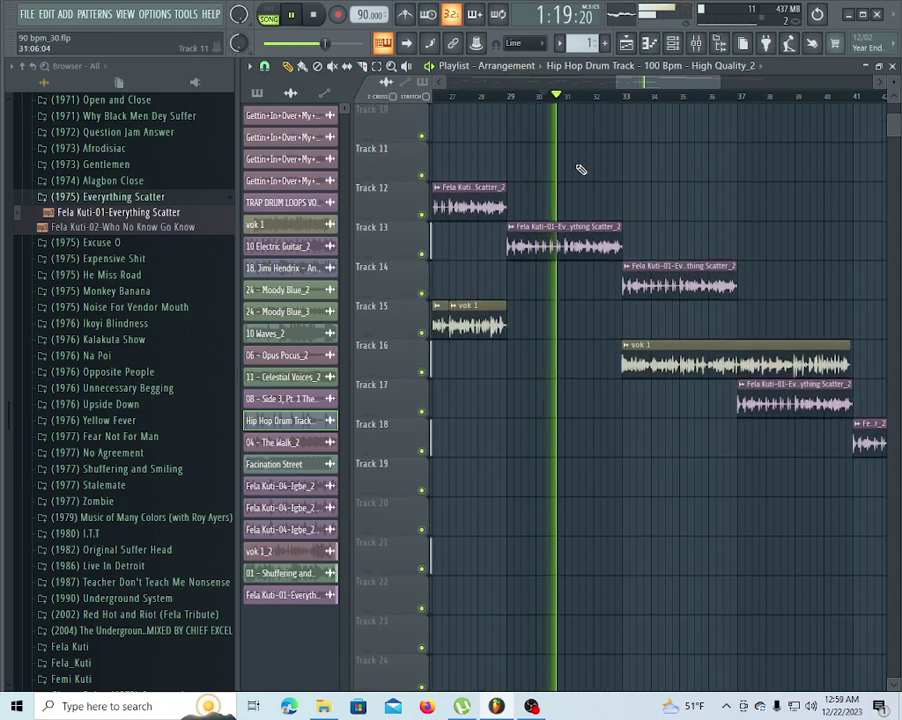
Move the copied hip hop drum clips to start at bar 33 on Tracks 26 and 27, and play from there
scroll(496, 320, down, 5)
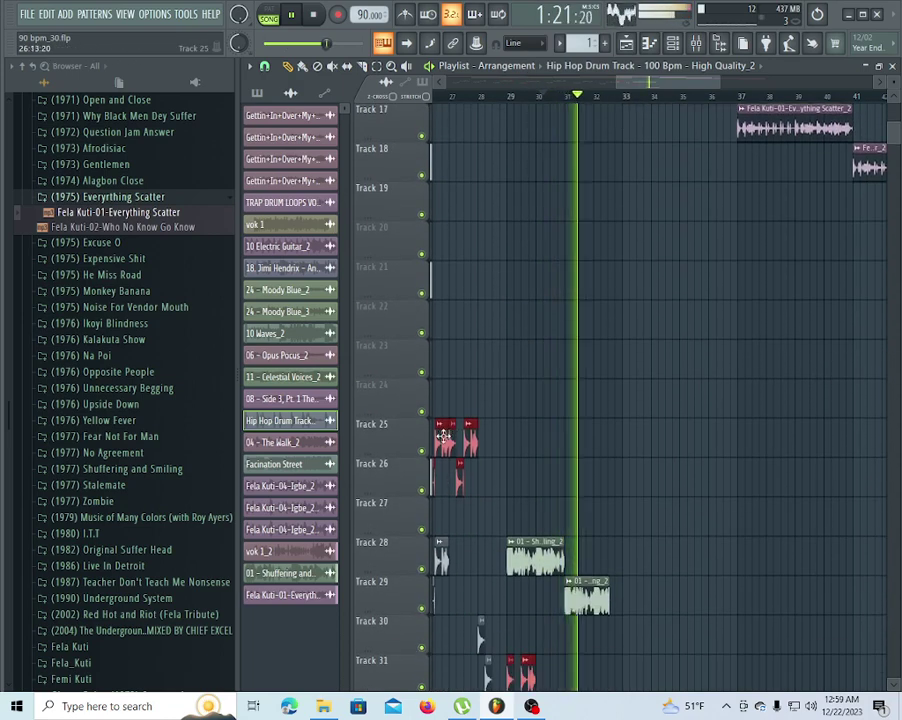
drag(452, 432, 648, 463)
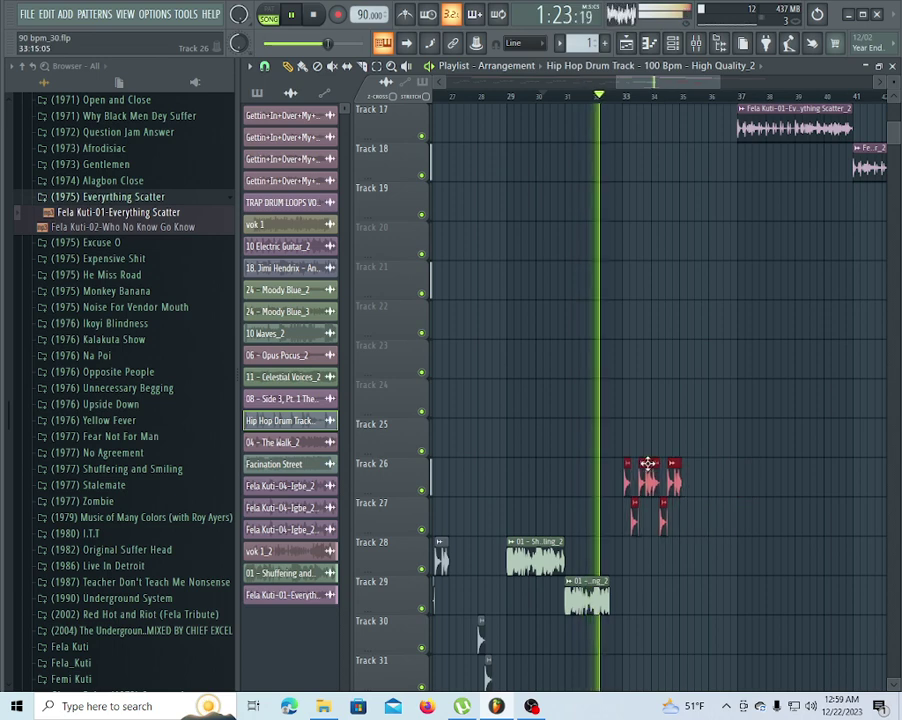
scroll(660, 97, up, 6)
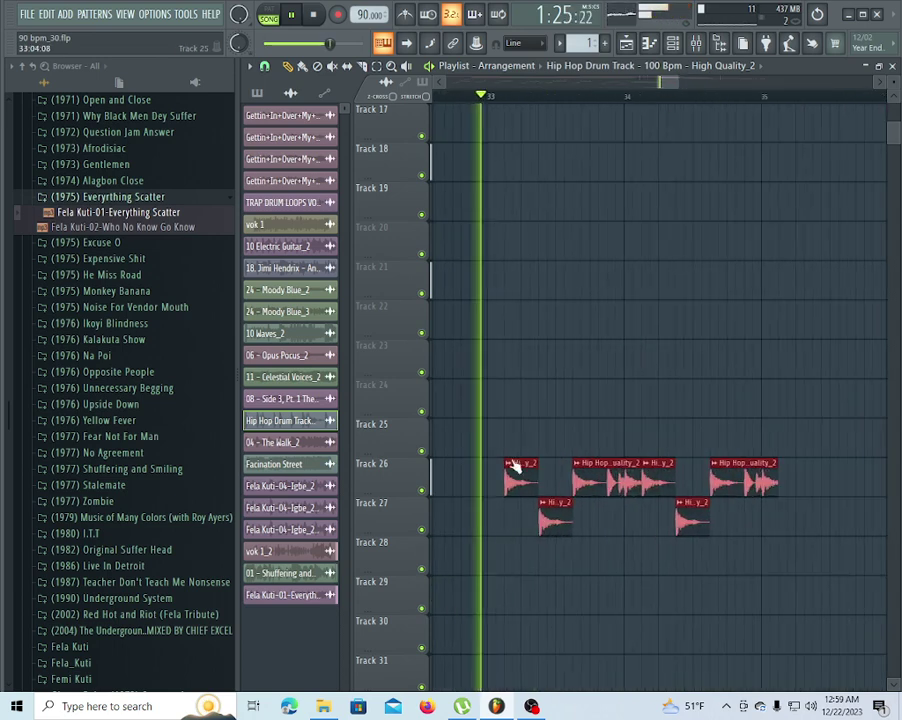
click(456, 100)
scroll(456, 100, down, 2)
scroll(628, 362, down, 6)
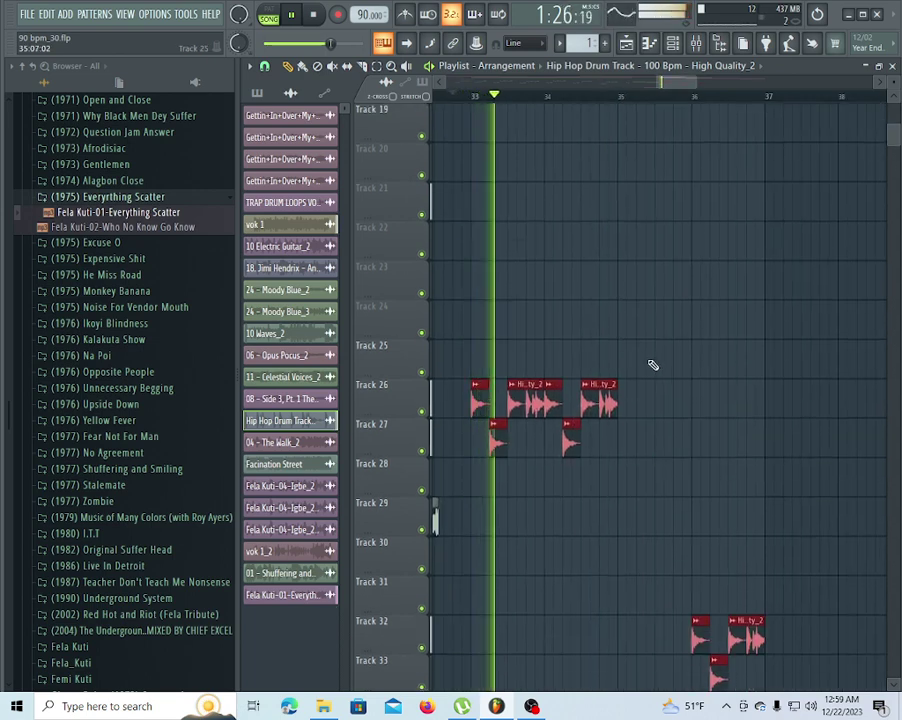
Paste another copy of the hip hop drum pattern and place it at bar 37 on Tracks 25 and 26
scroll(659, 335, up, 4)
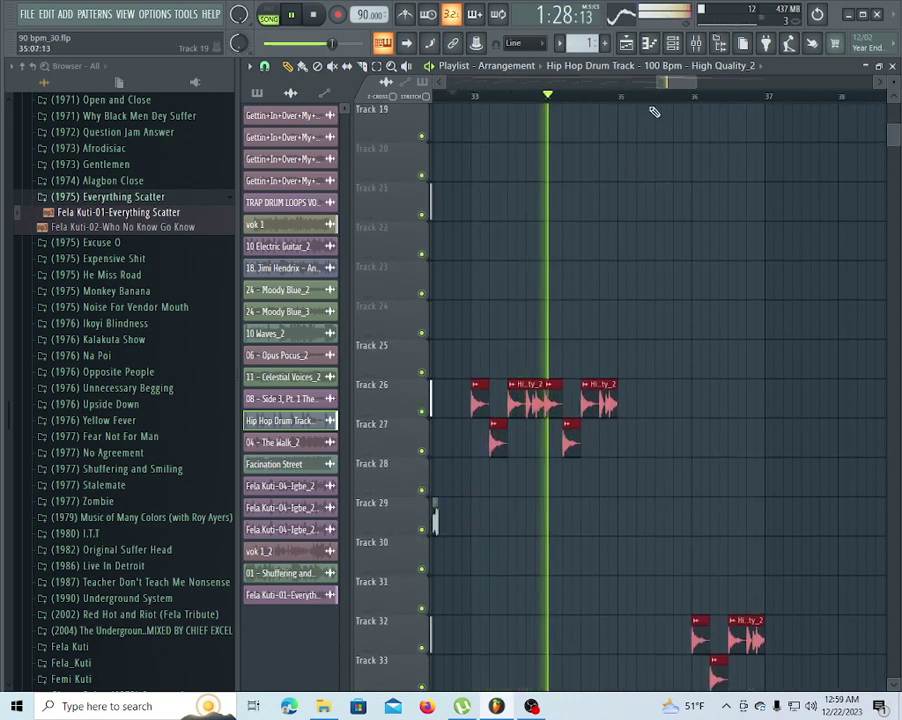
scroll(650, 100, down, 2)
drag(678, 93, 713, 92)
key(ctrl+v)
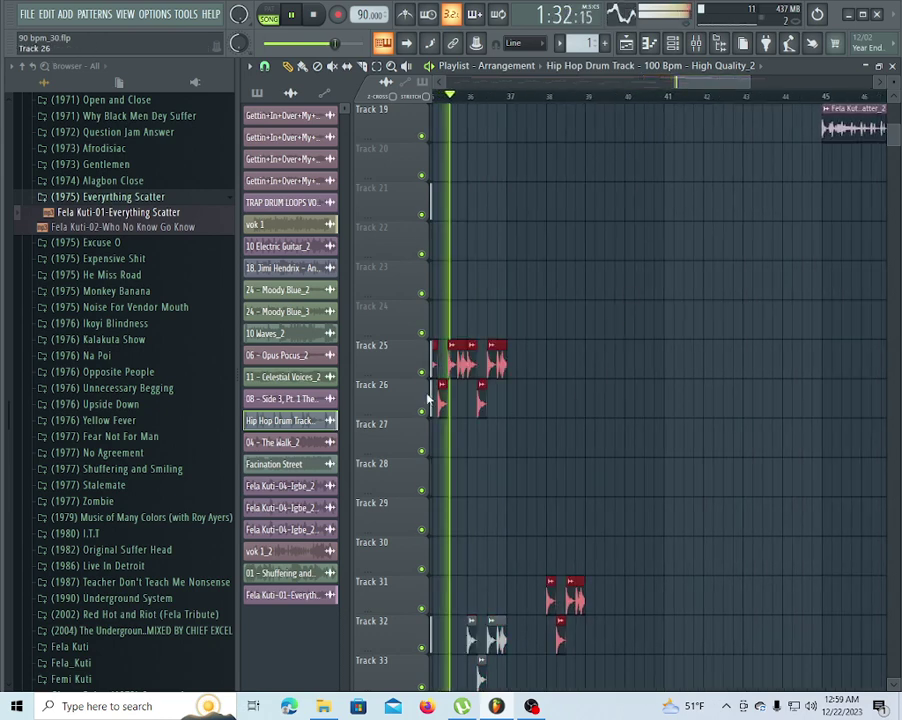
drag(461, 358, 541, 362)
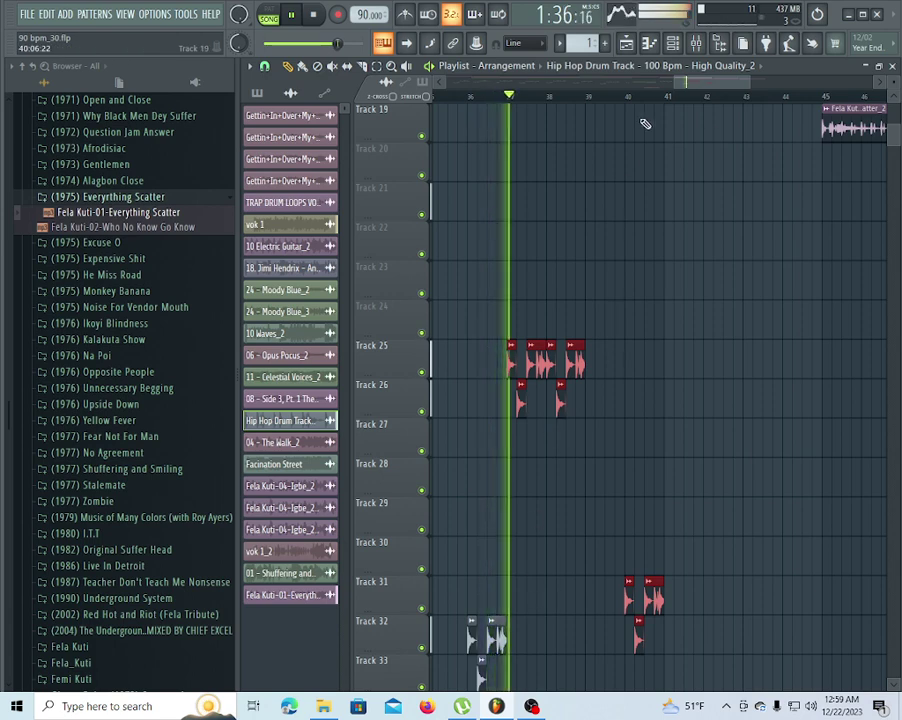
Duplicate the bar 37 hip hop drum pattern to bar 41 on Tracks 25 and 26, undoing the accidental clip stretch
drag(711, 85, 724, 88)
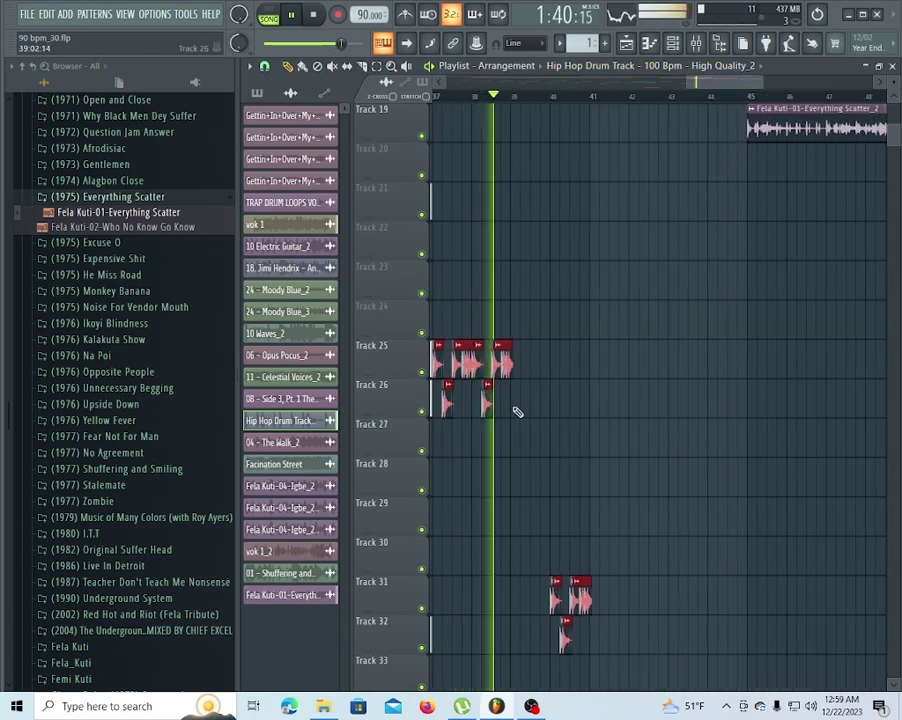
drag(509, 362, 679, 372)
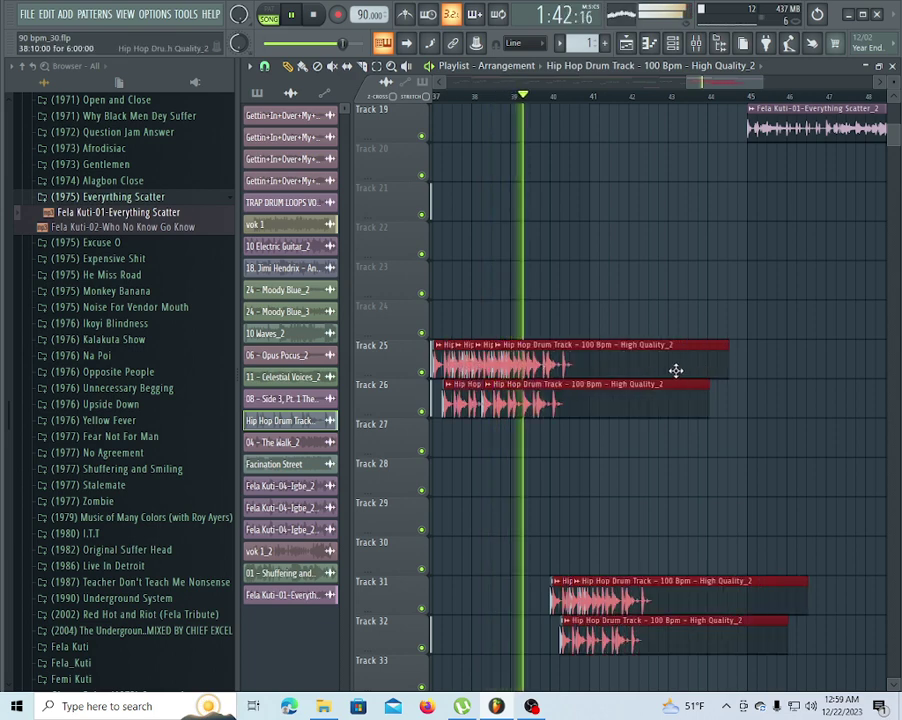
key(ctrl+z)
drag(503, 364, 661, 360)
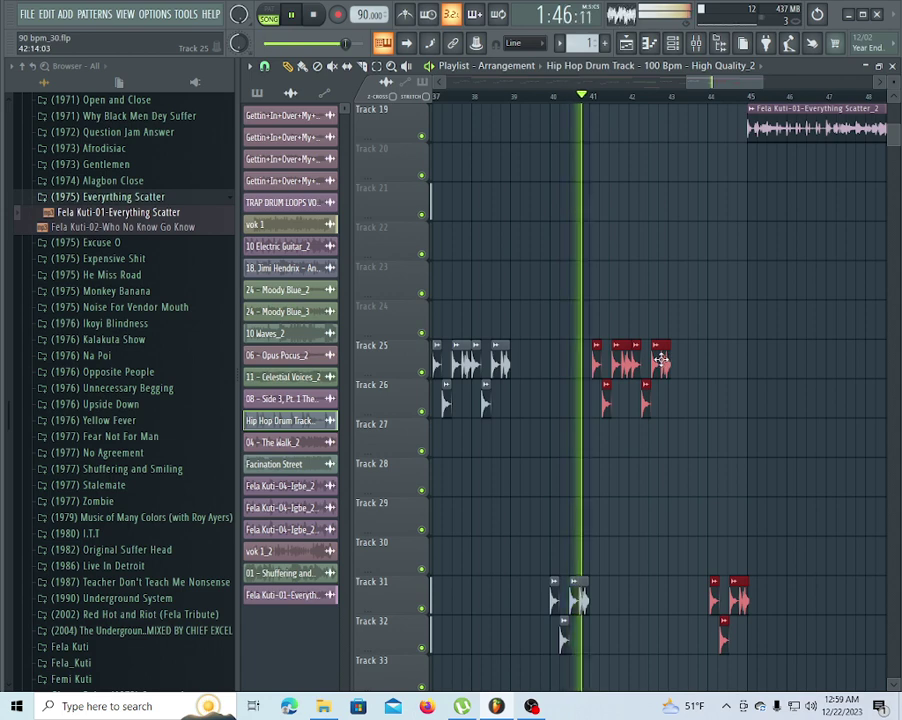
Replay from bar 33 and shorten the Everything Scatter clip on Track 14 to end midway through bar 36
scroll(612, 402, down, 1)
key(space)
key(space)
scroll(518, 92, right, 1)
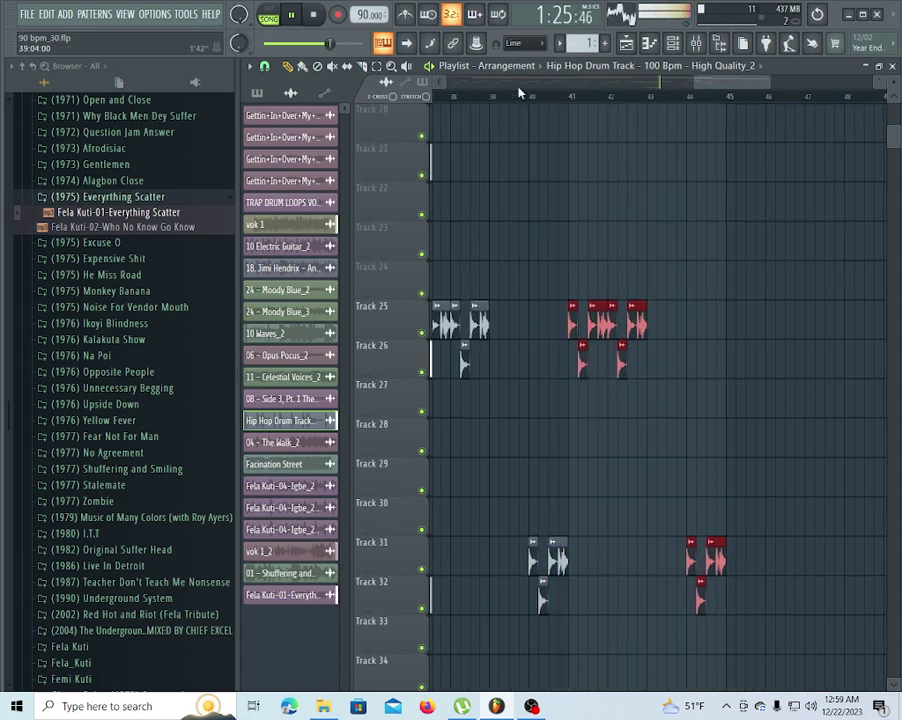
scroll(519, 93, down, 5)
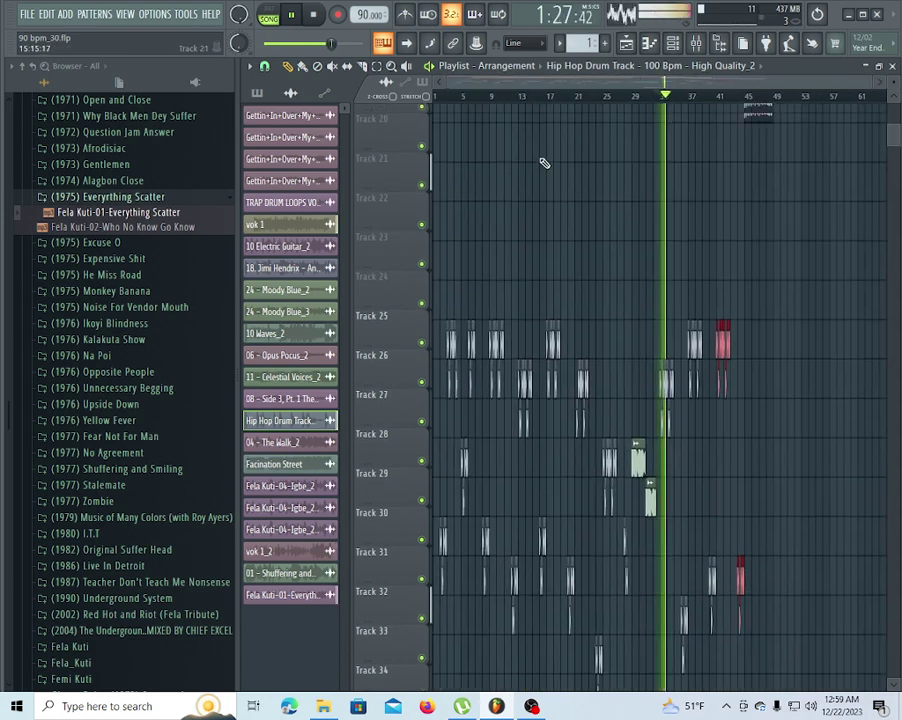
scroll(544, 163, up, 5)
scroll(708, 97, up, 4)
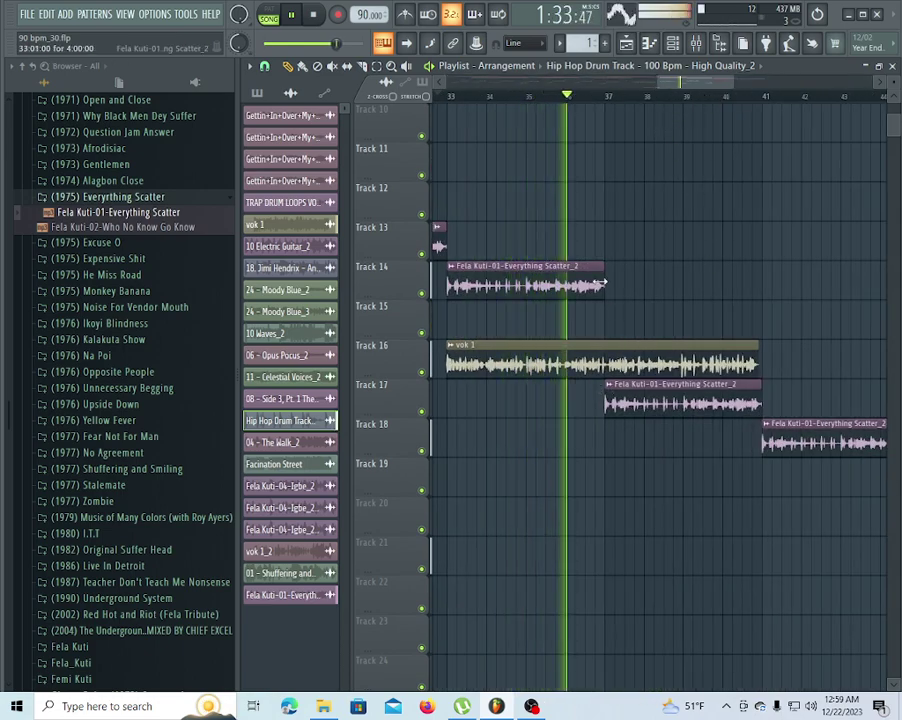
scroll(615, 310, down, 5)
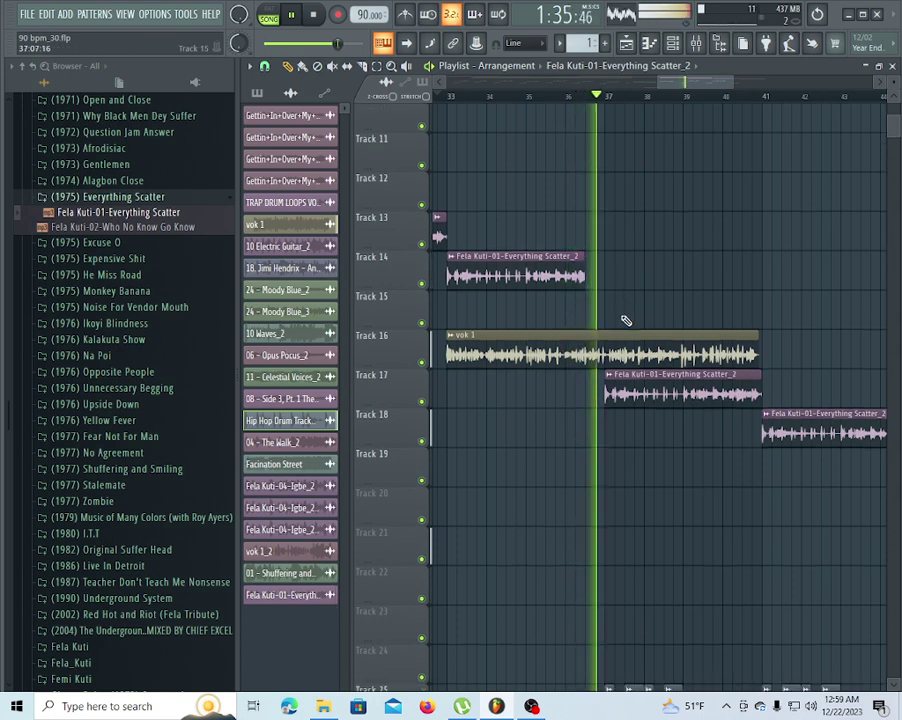
Restart playback at bar 33 and delete the hip hop drum clips in the second half of bar 36 on Track 32
click(450, 96)
scroll(540, 256, down, 6)
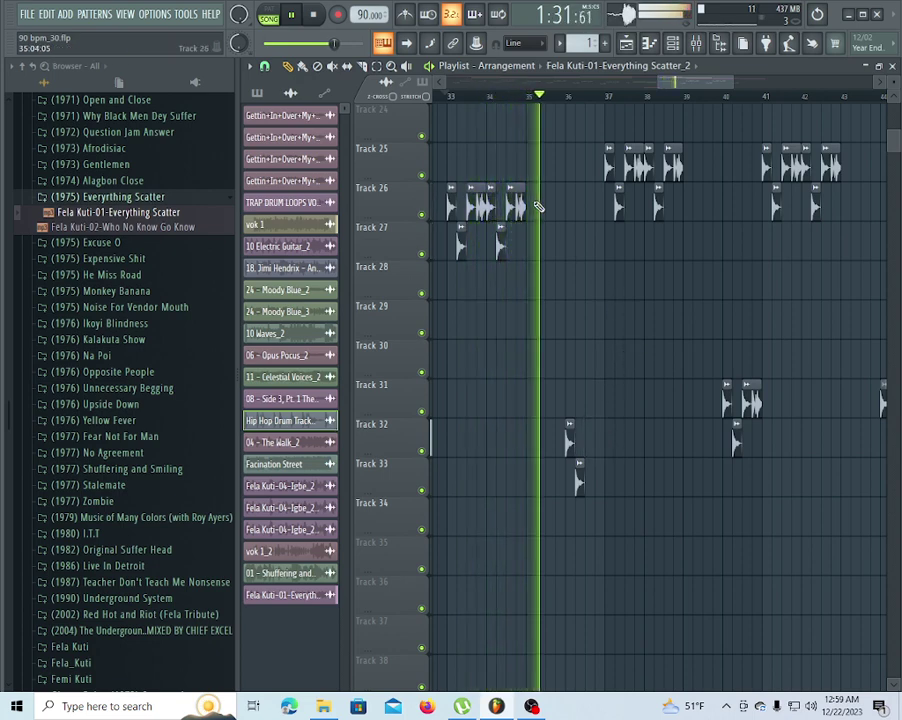
scroll(556, 184, up, 4)
scroll(580, 156, up, 3)
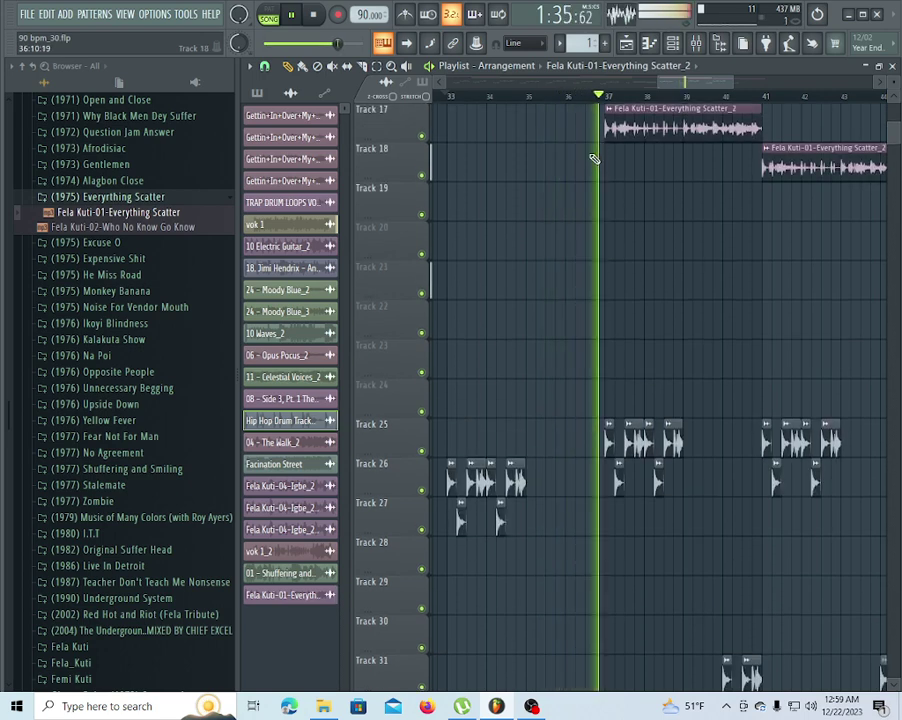
Review the drum, vocal and Everything Scatter clips across the whole arrangement while playback continues past bar 37
scroll(627, 103, down, 2)
scroll(628, 104, down, 4)
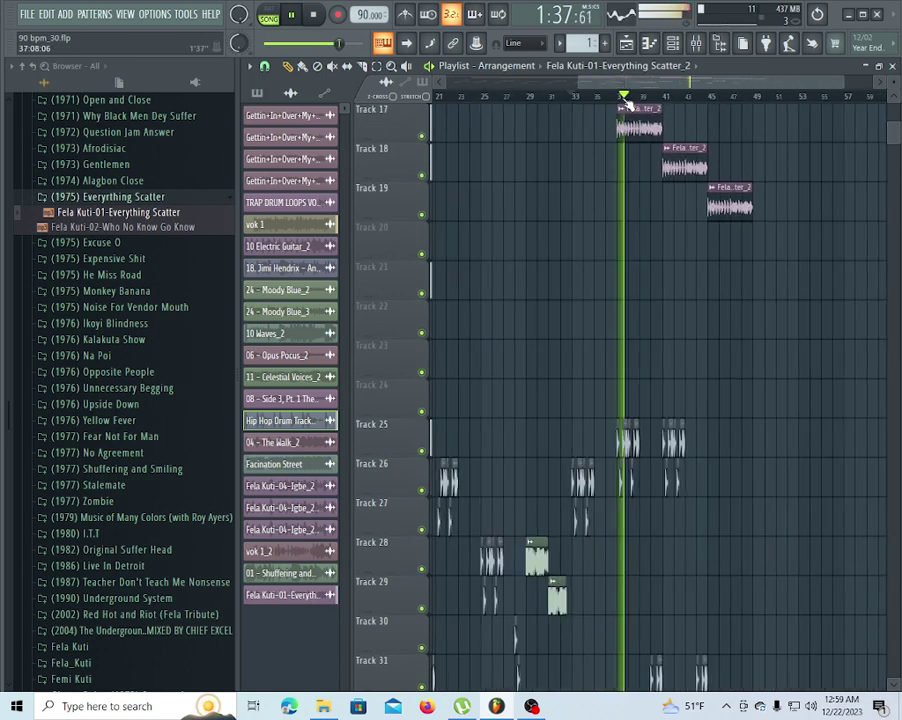
scroll(632, 227, up, 5)
scroll(640, 220, down, 5)
scroll(664, 197, down, 2)
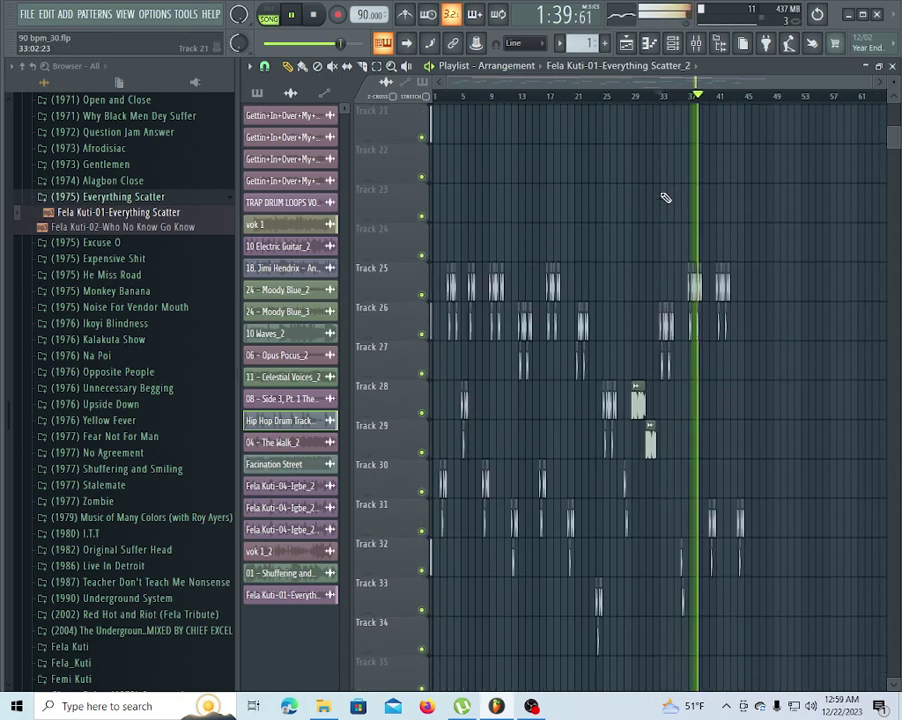
scroll(670, 197, up, 12)
scroll(690, 196, down, 4)
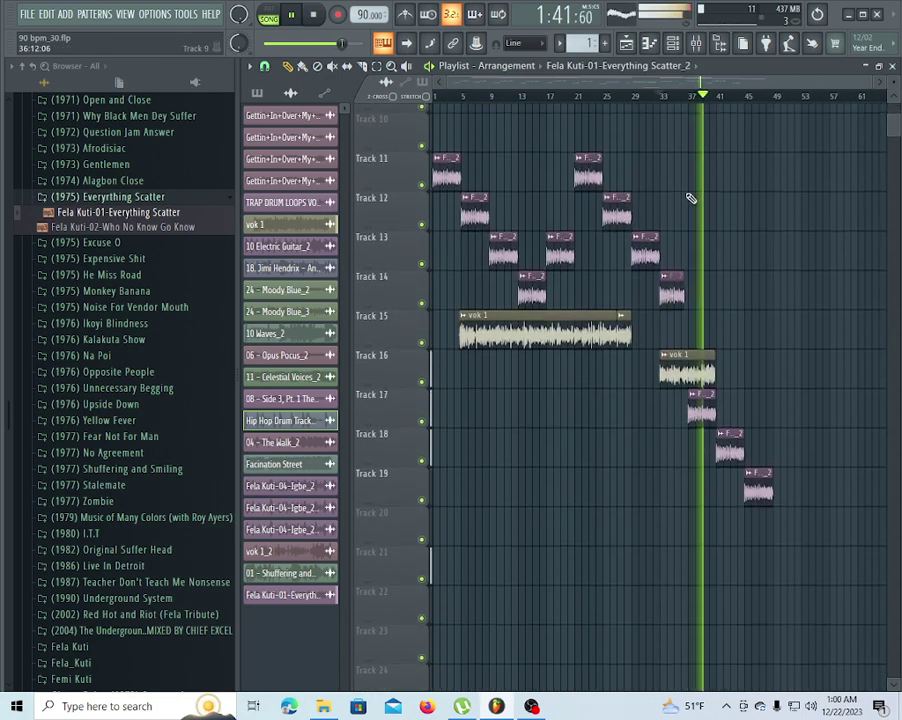
scroll(700, 106, up, 6)
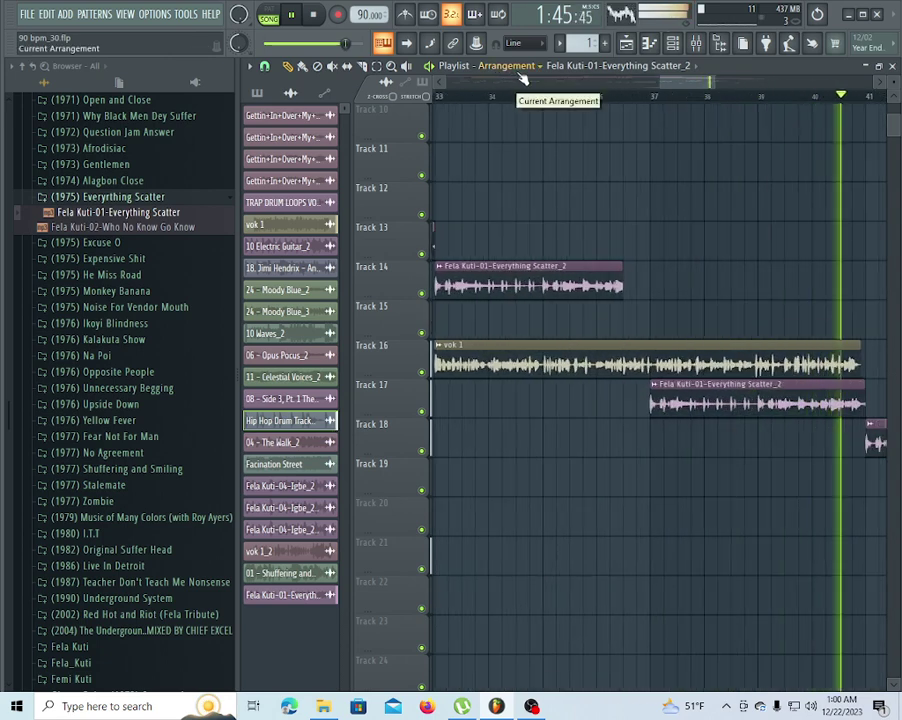
Replay from bar 33 and slice the vok 1 clip on Track 16 at bar 37
click(456, 97)
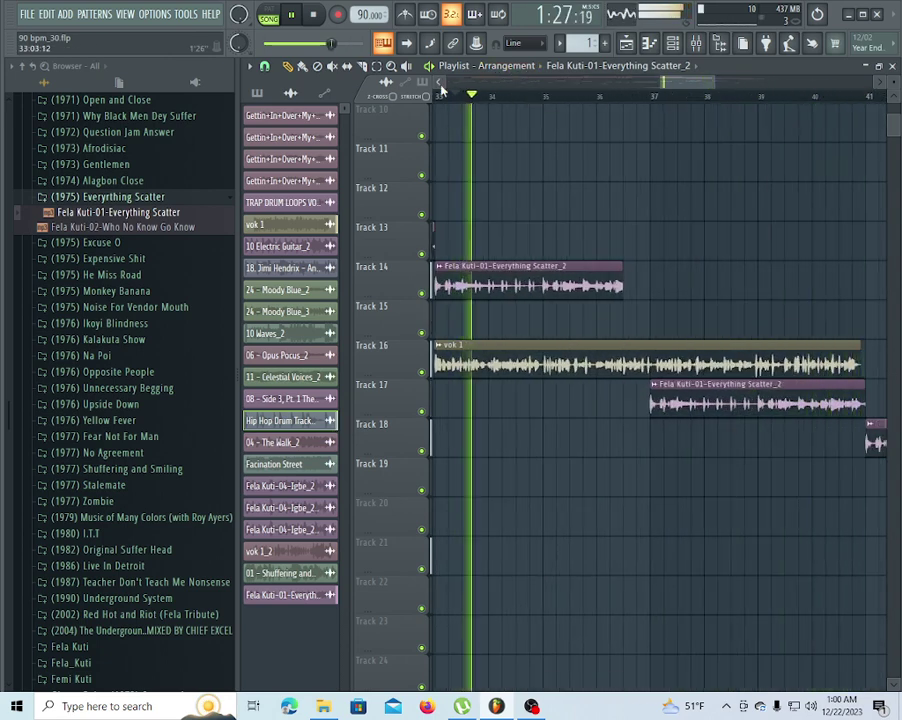
scroll(524, 104, up, 2)
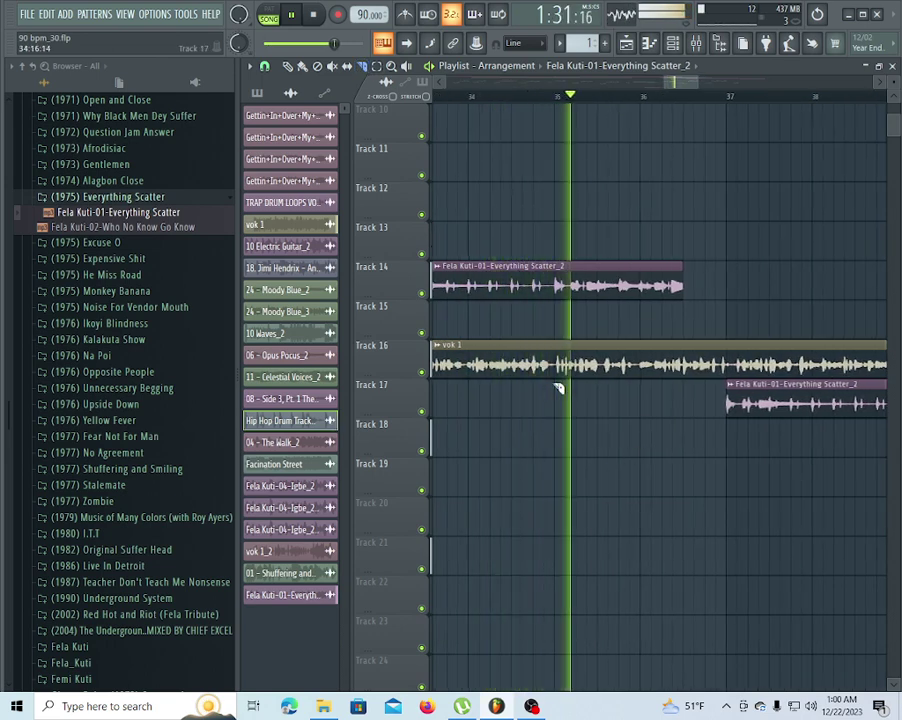
click(728, 362)
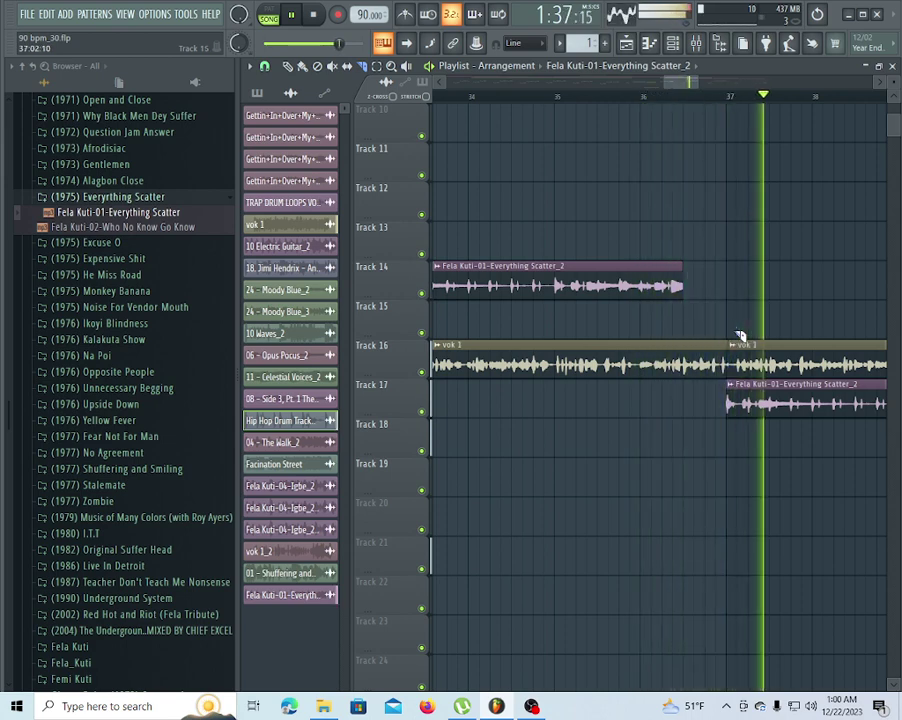
Set the playlist snap to (none) and nudge the second vok 1 clip on Track 16 to start just after bar 37
click(265, 66)
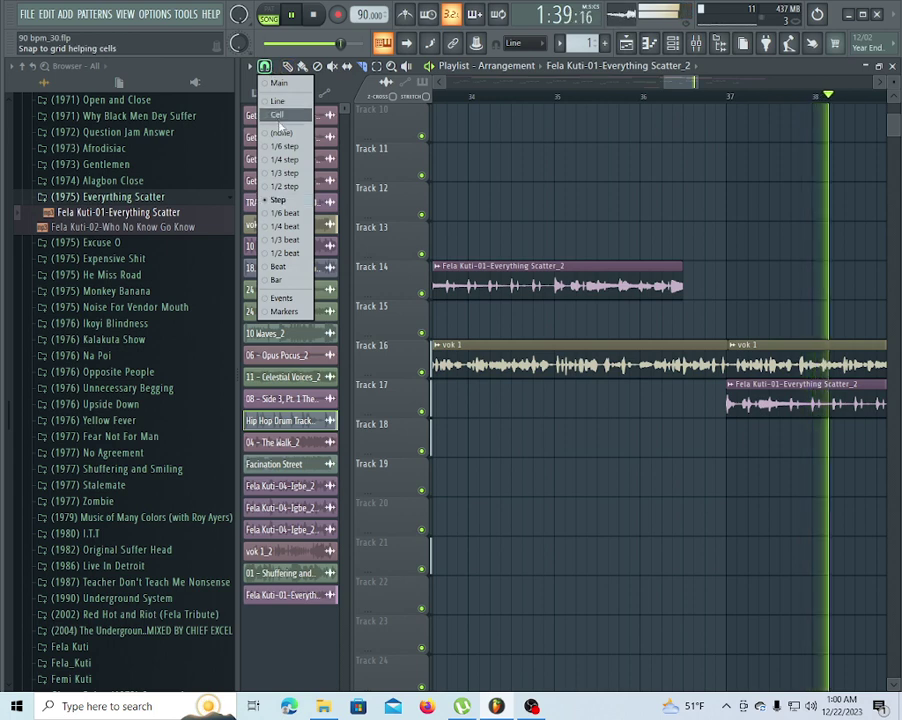
click(282, 115)
click(697, 104)
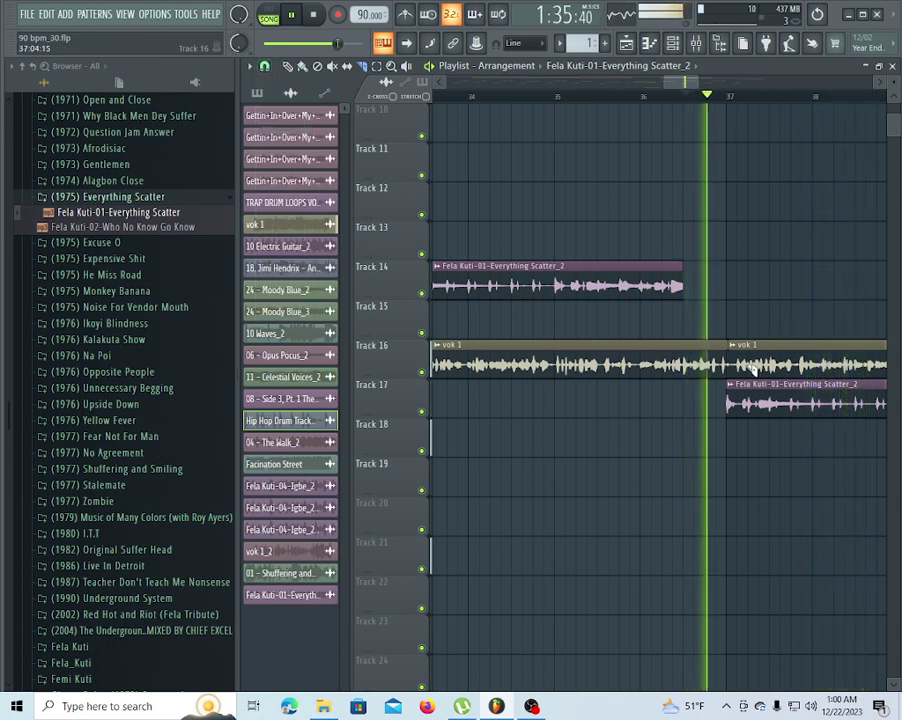
click(287, 67)
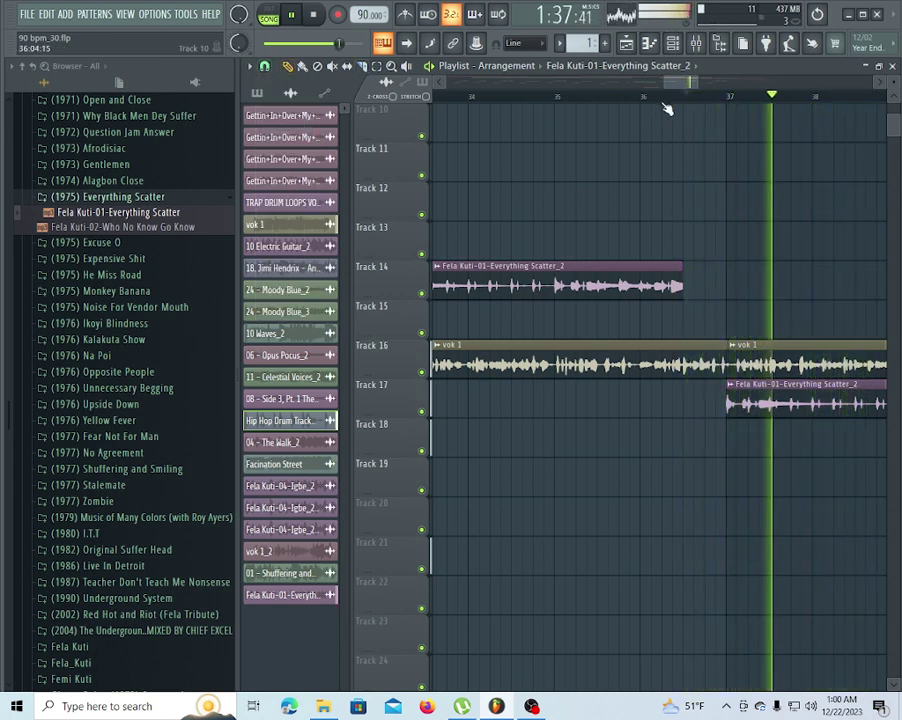
click(662, 100)
click(749, 357)
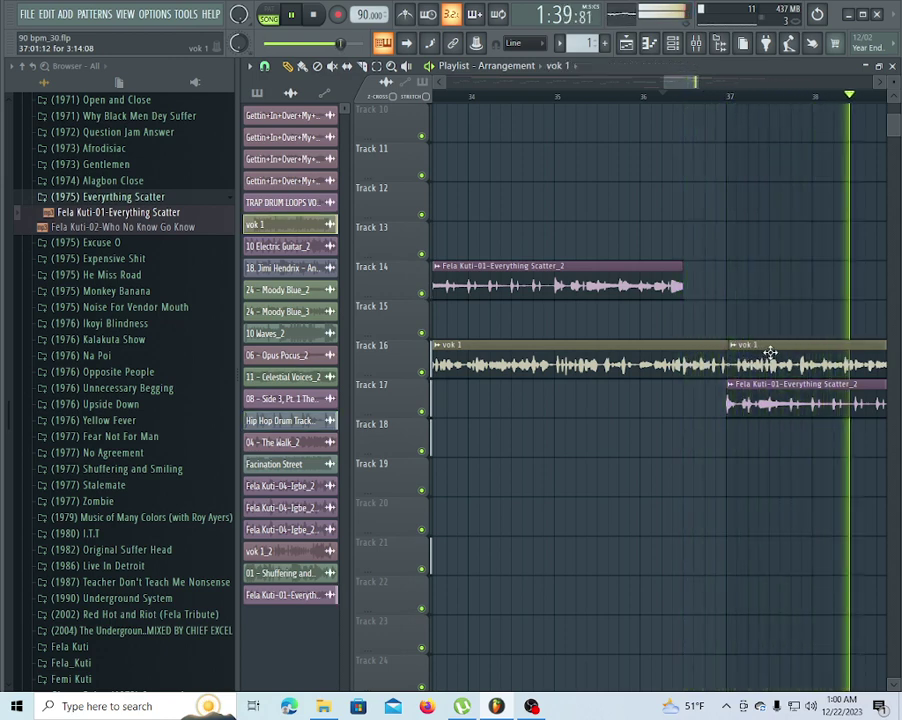
Play from around bar 36 to check the vocal split and the transition into the bar 37 section
scroll(643, 104, down, 5)
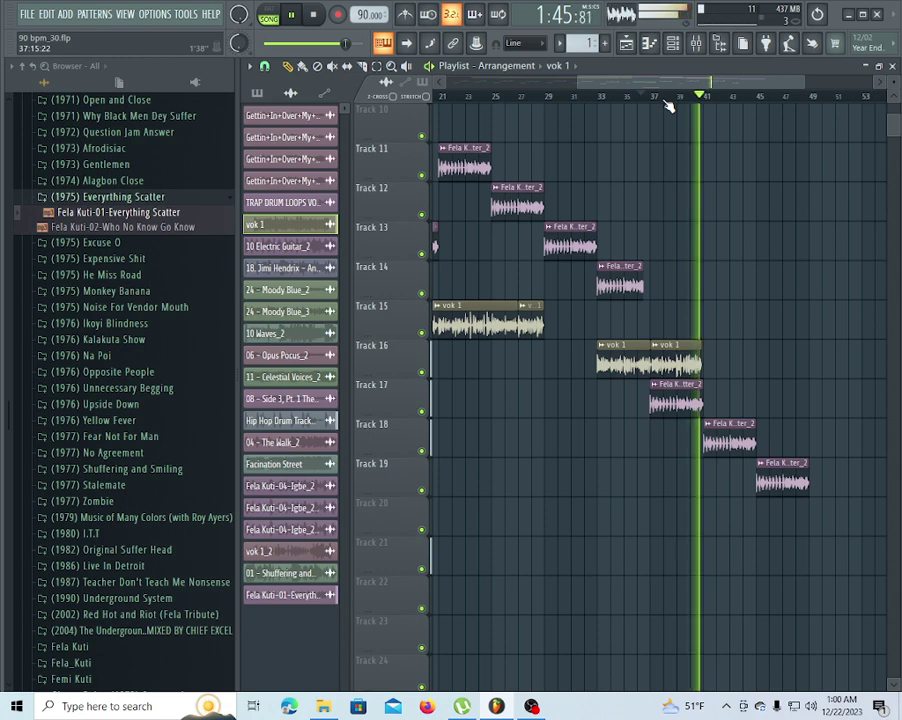
click(640, 96)
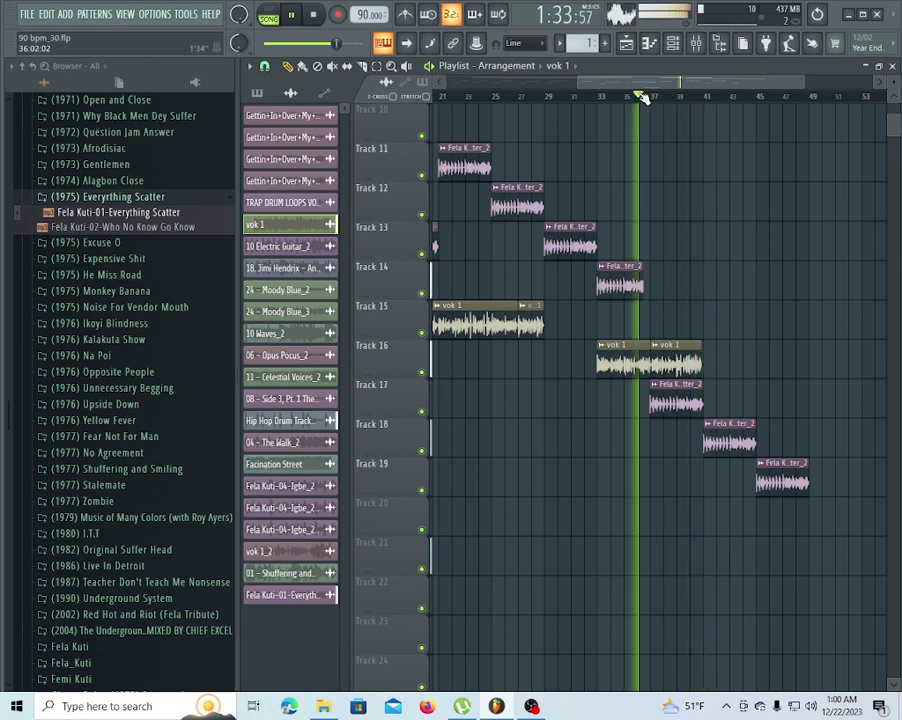
scroll(645, 97, up, 3)
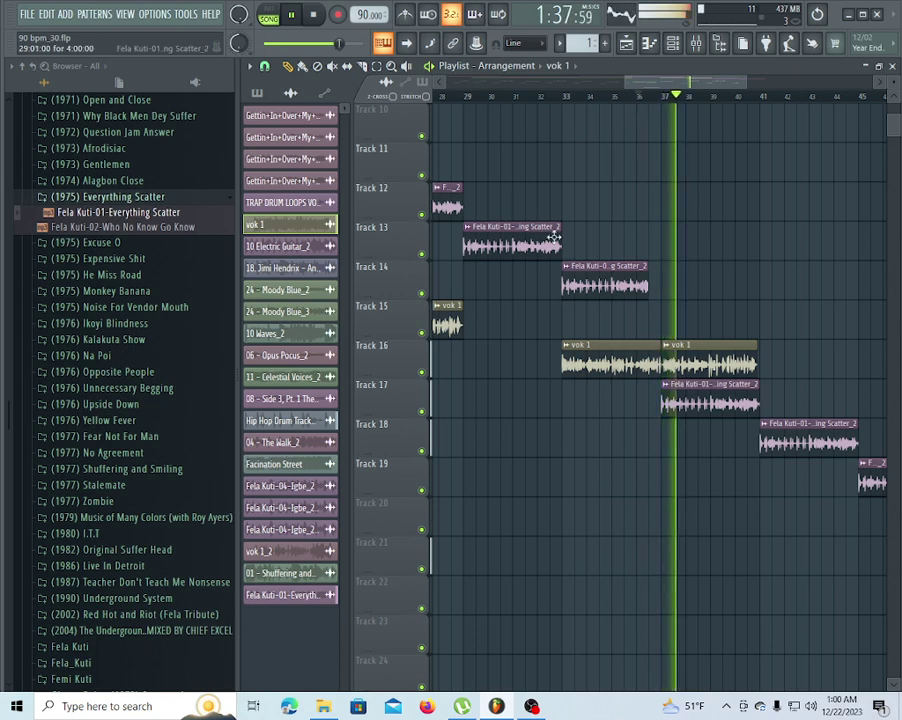
scroll(570, 250, up, 5)
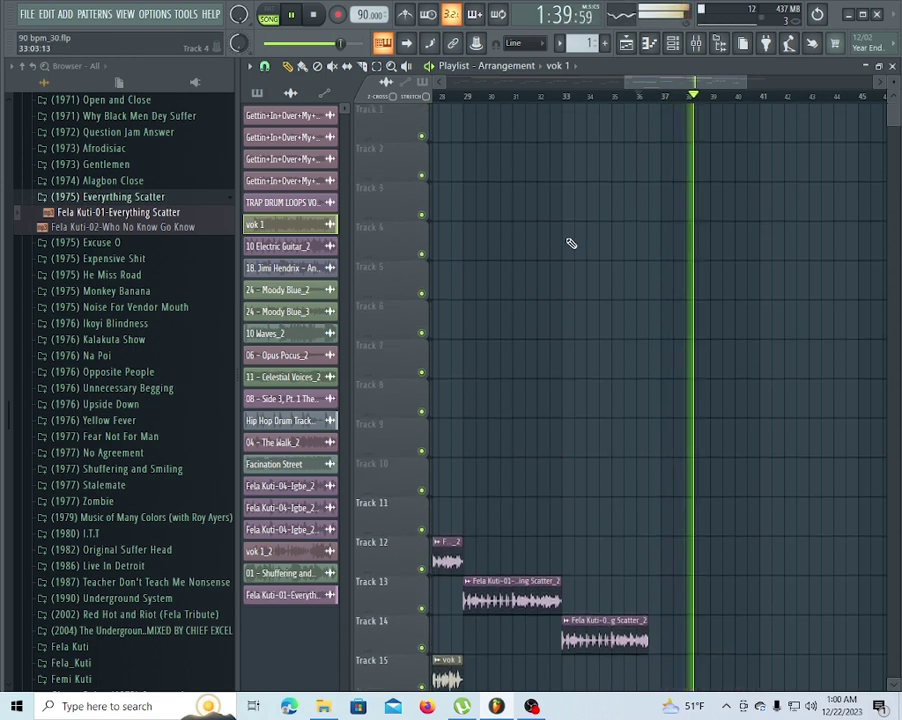
Restart playback from bar 1 and set the playlist snap to Step
scroll(612, 97, down, 5)
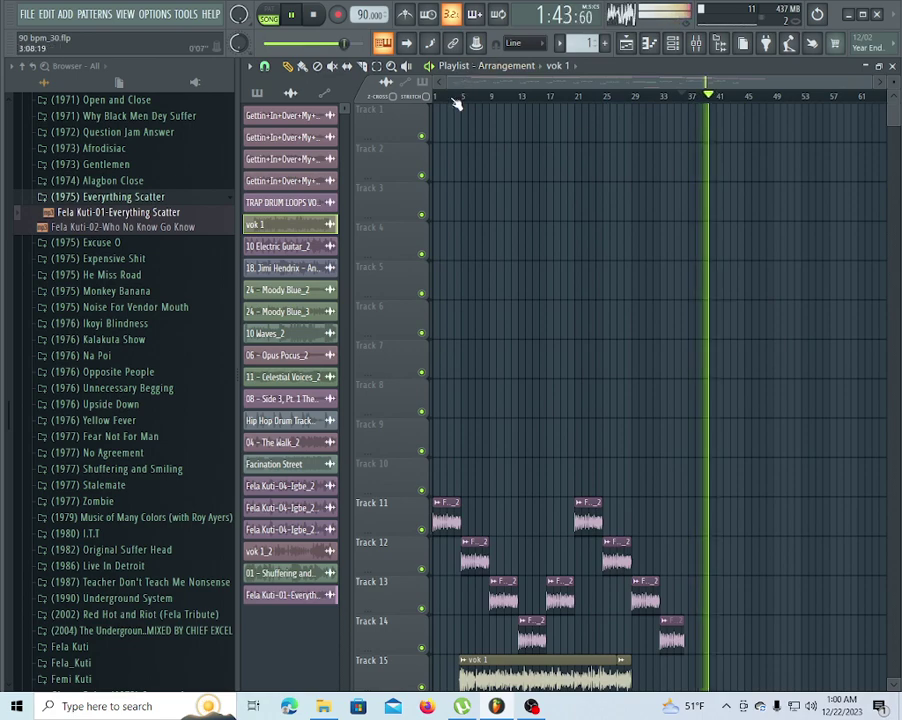
scroll(462, 97, up, 5)
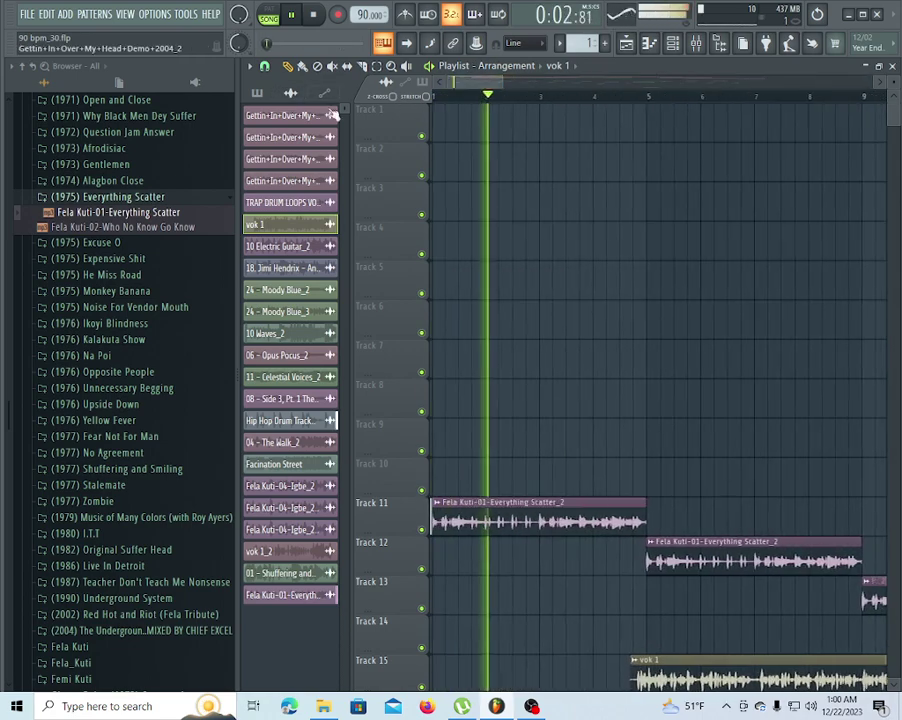
click(461, 506)
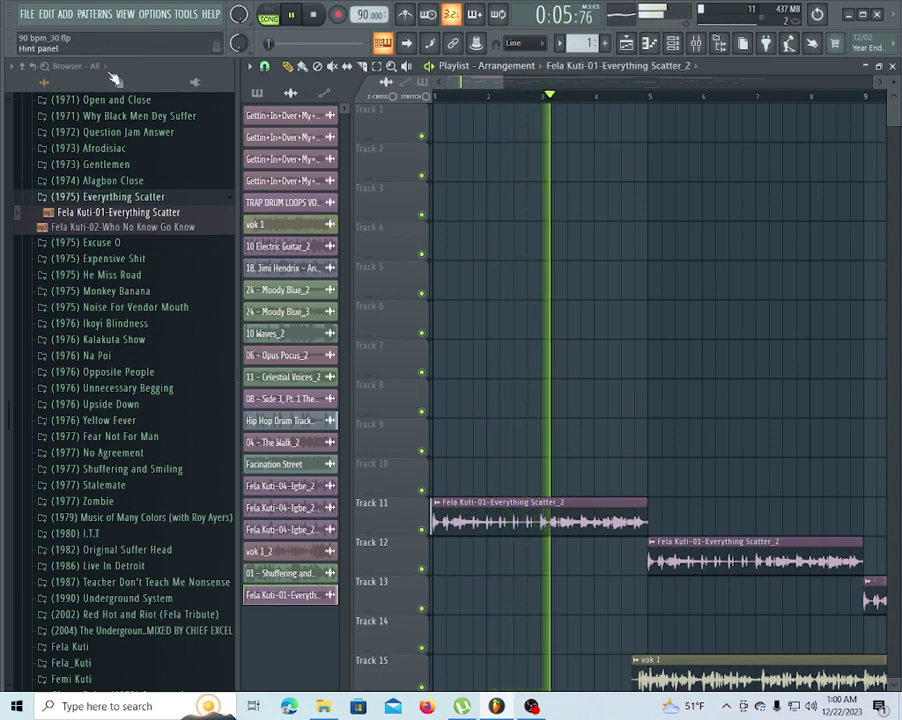
click(264, 66)
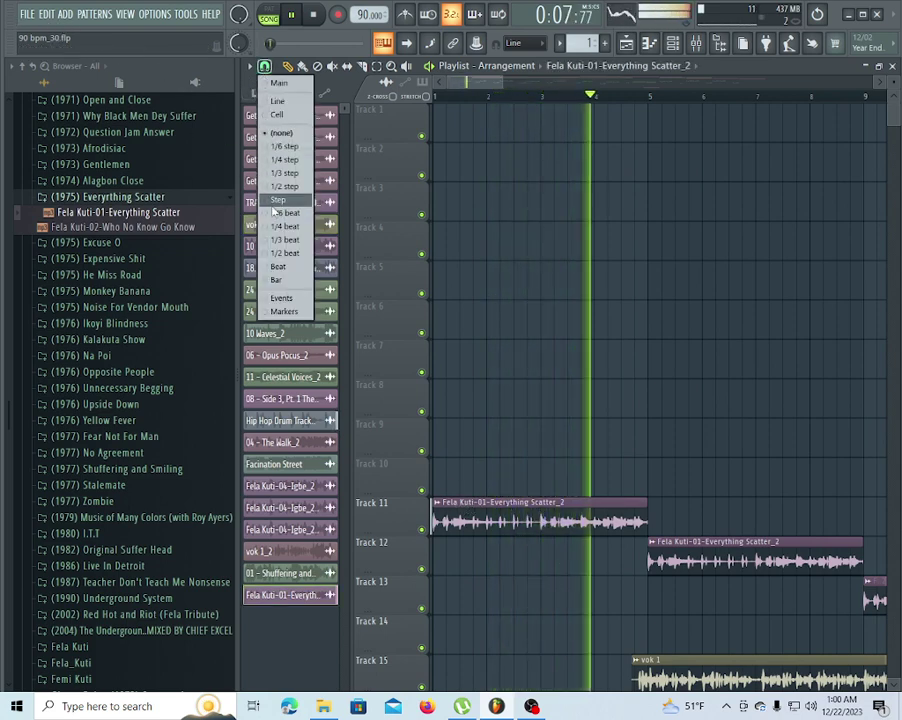
click(278, 200)
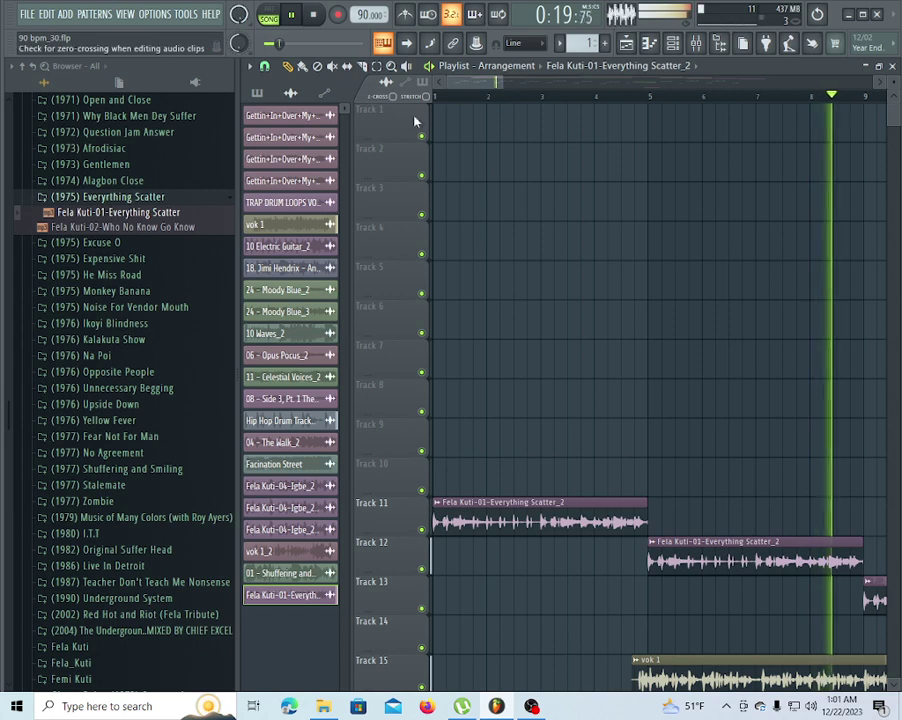
Review the Everything Scatter, vocal and drum clips on Tracks 11 to 34 while the song plays from the beginning
scroll(492, 98, down, 2)
scroll(492, 98, down, 2)
scroll(568, 169, down, 5)
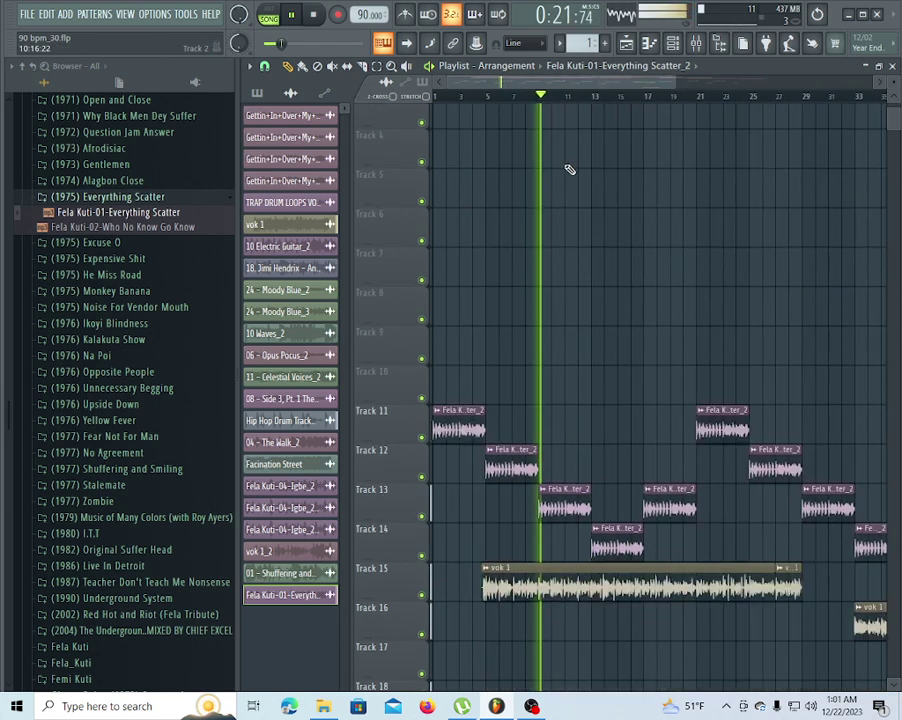
scroll(584, 178, down, 4)
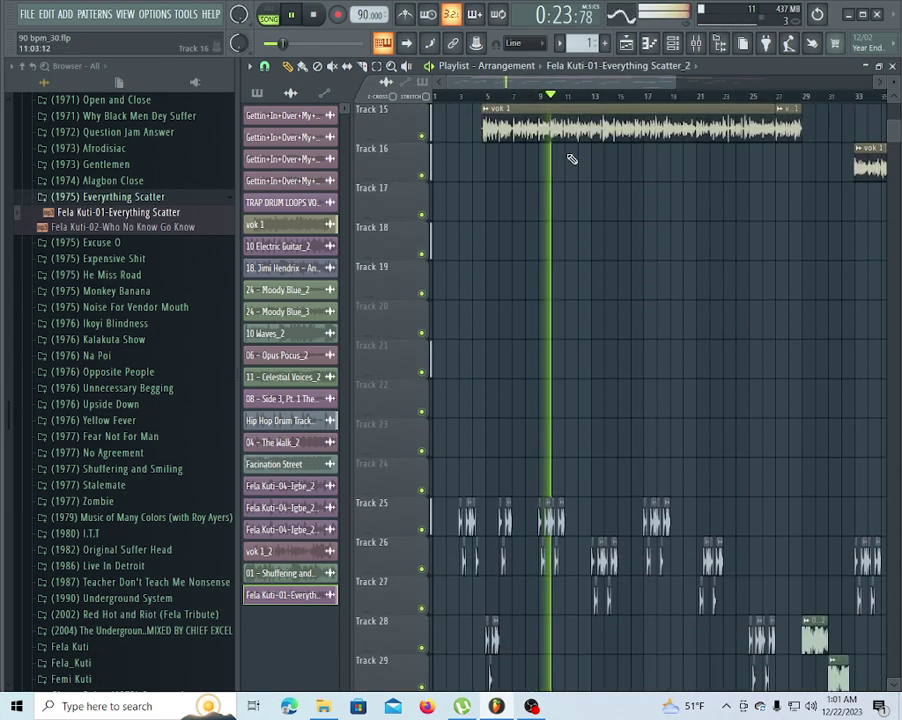
scroll(575, 156, down, 2)
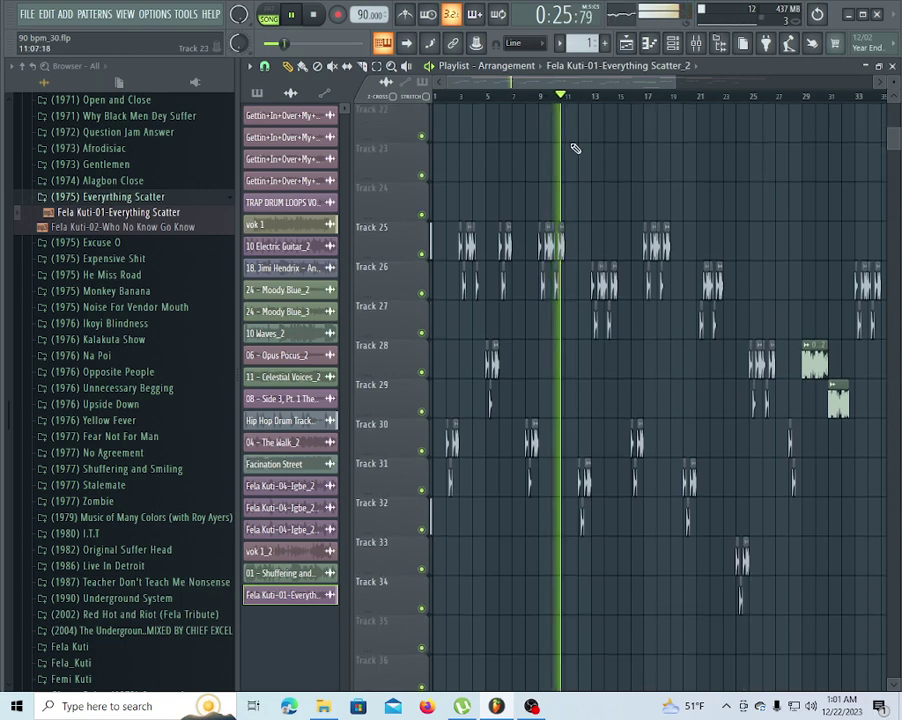
scroll(575, 148, up, 7)
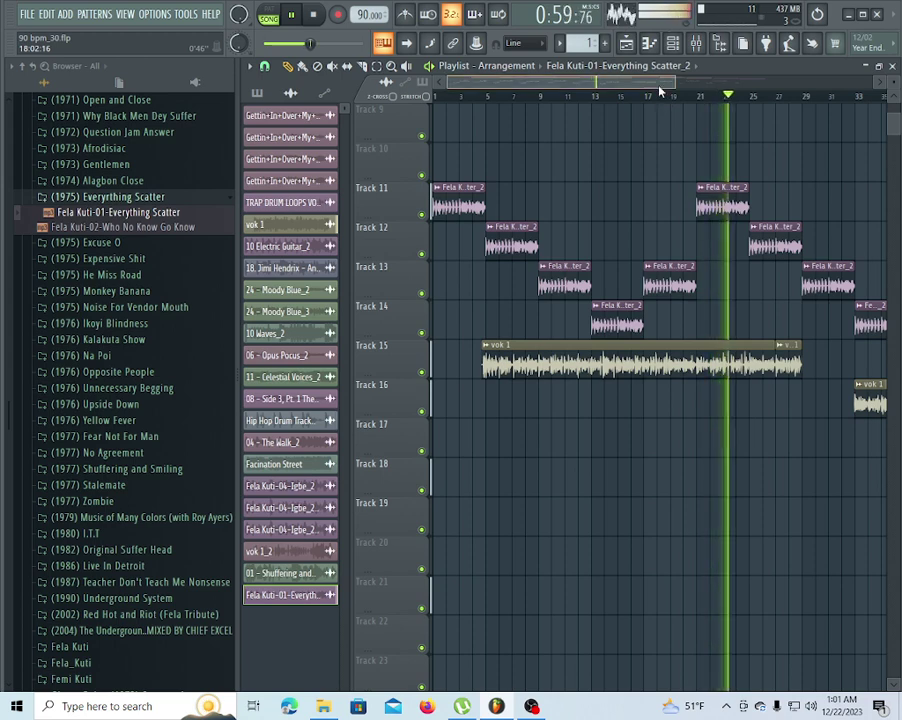
Examine the loop, vocal, drum and Shuffering and Shmiling clips in the later section, around bars 29 to 45, during playback
drag(659, 91, 746, 116)
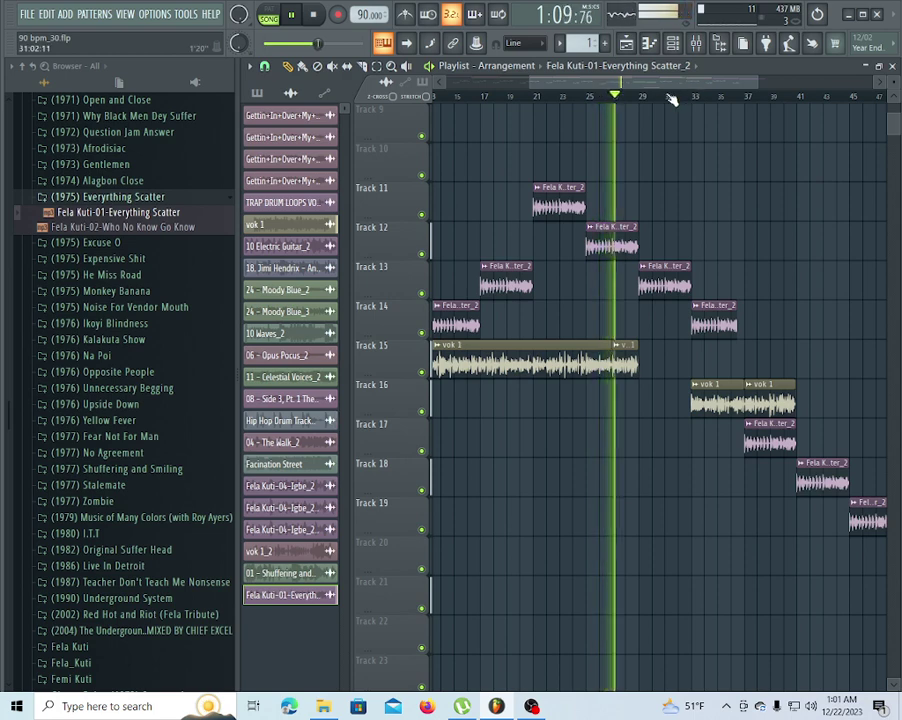
scroll(679, 223, down, 6)
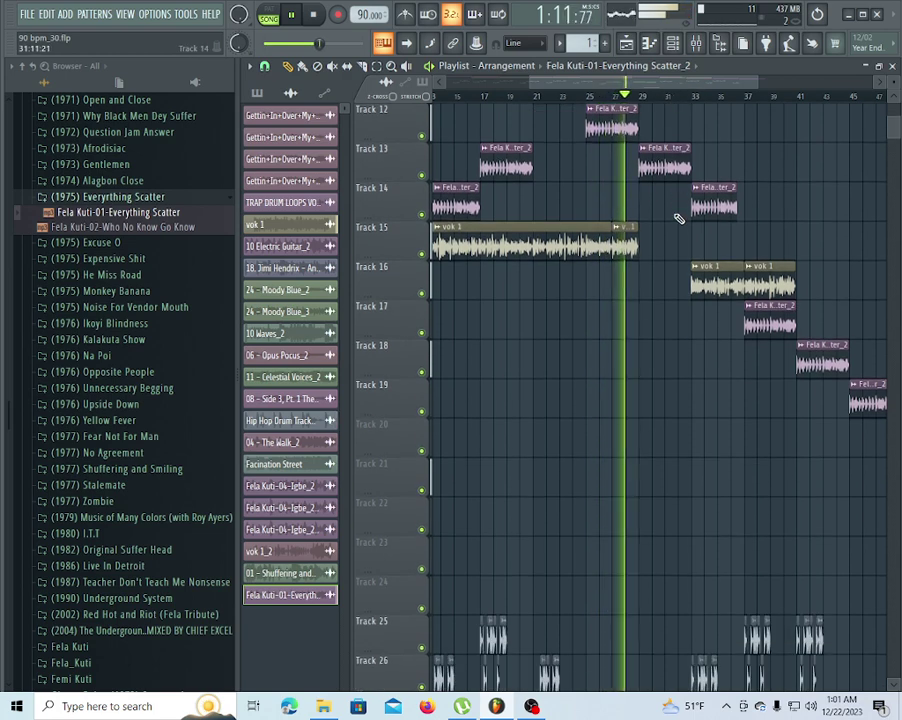
scroll(681, 218, down, 4)
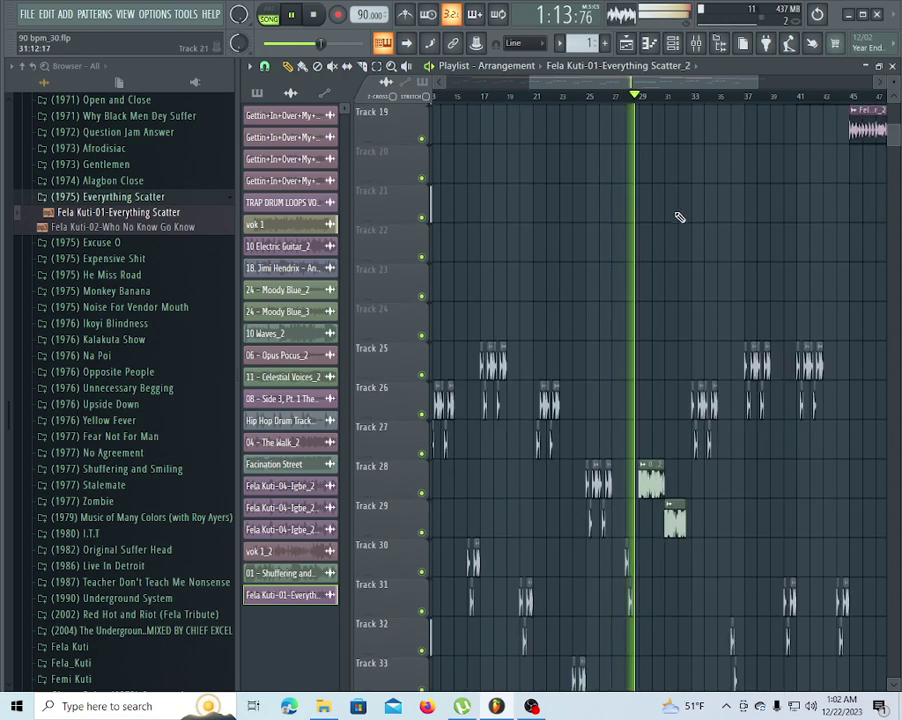
scroll(680, 214, up, 5)
scroll(676, 202, up, 5)
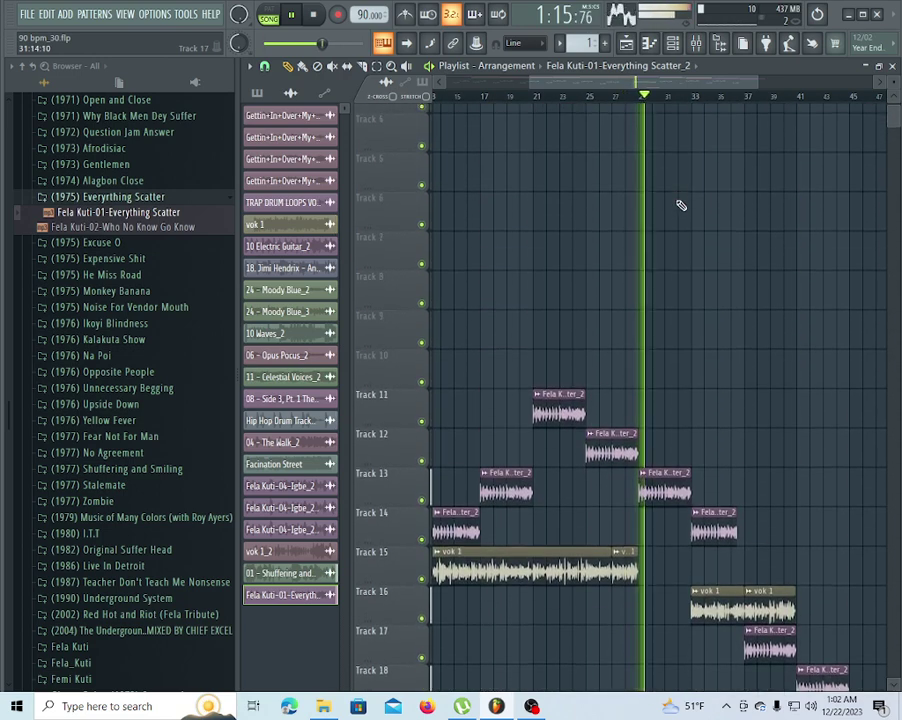
scroll(808, 256, down, 3)
scroll(814, 250, down, 7)
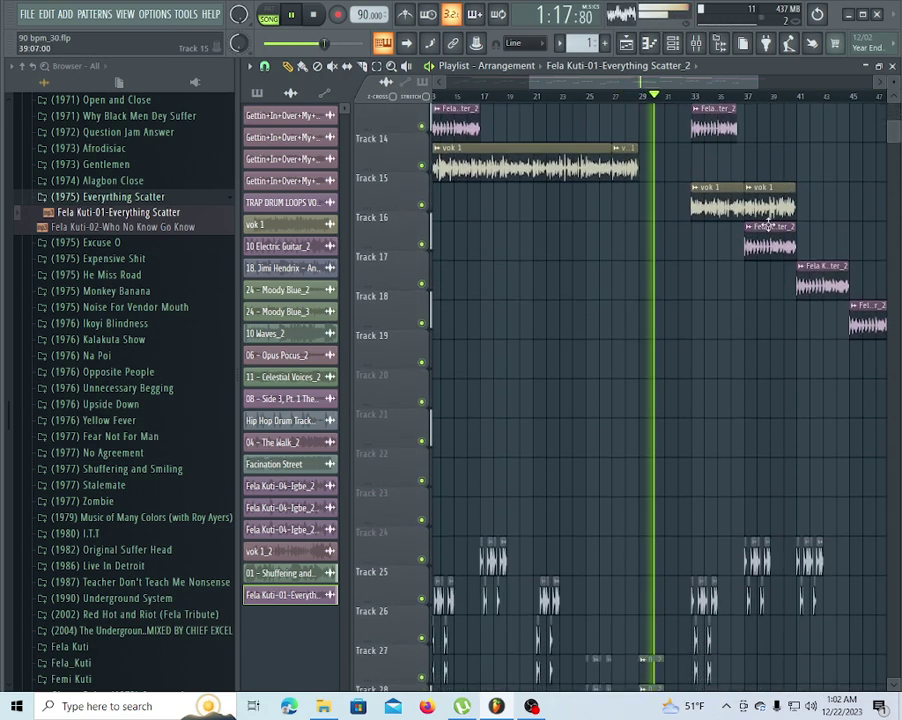
scroll(689, 104, up, 3)
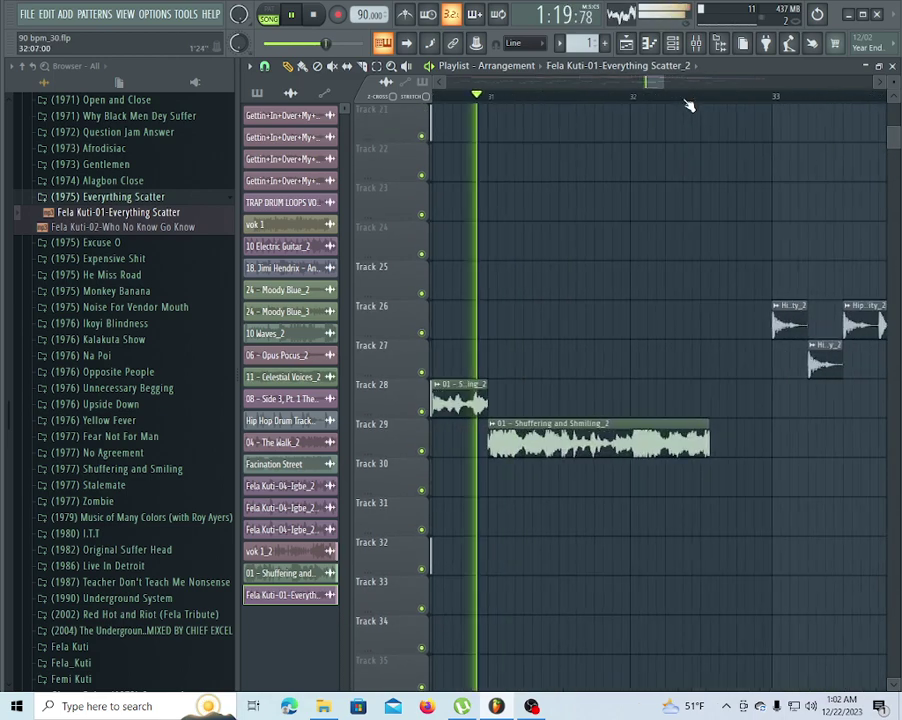
Check the Shuffering and Shmiling clips on Tracks 28 and 29 leading into bar 33, and replay from bar 30
click(441, 83)
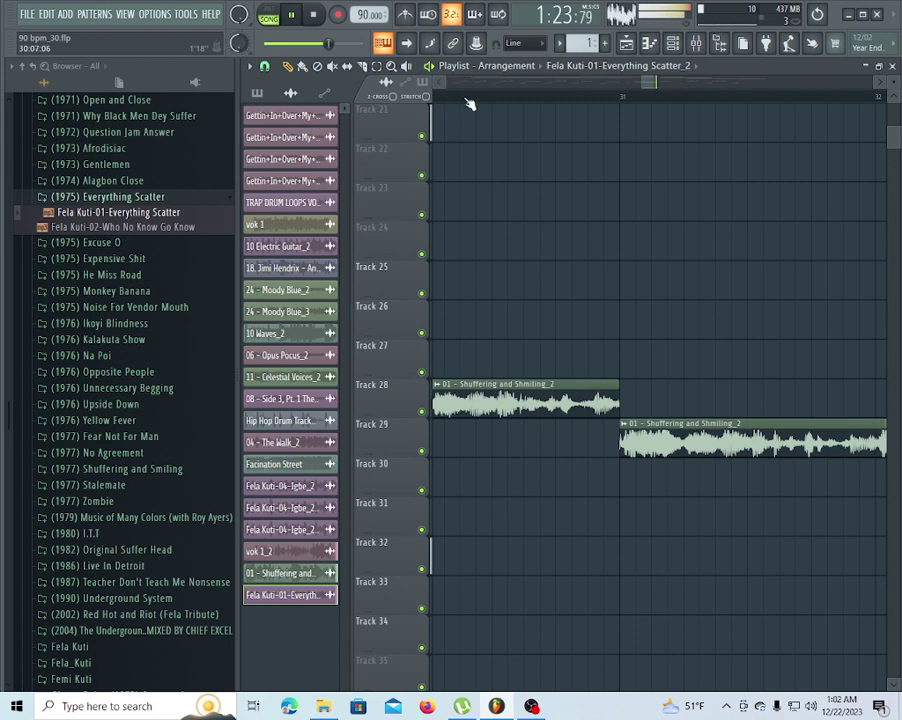
scroll(466, 102, down, 5)
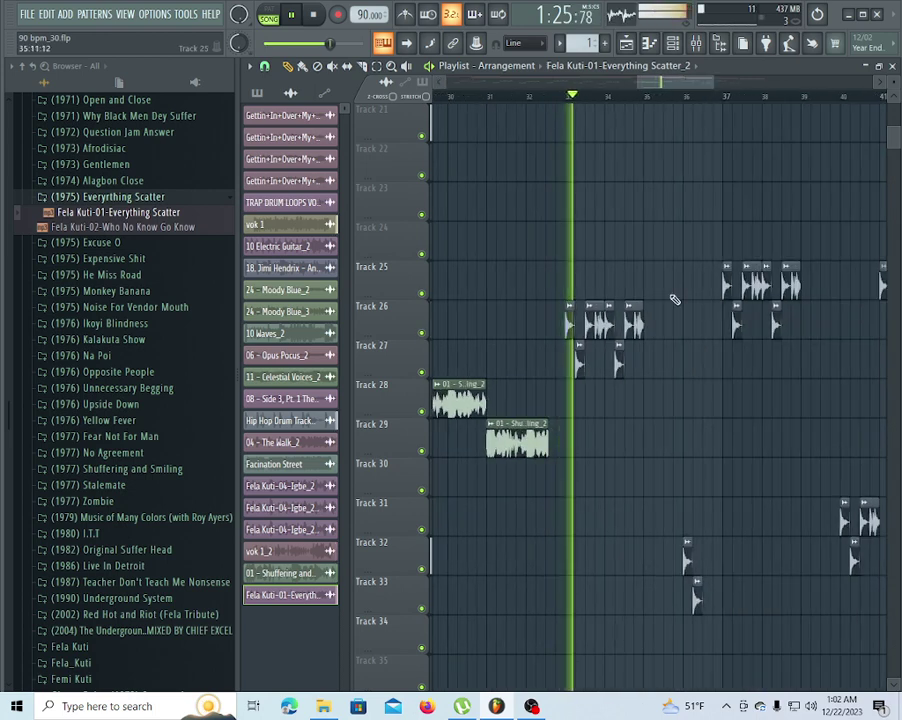
scroll(675, 300, up, 8)
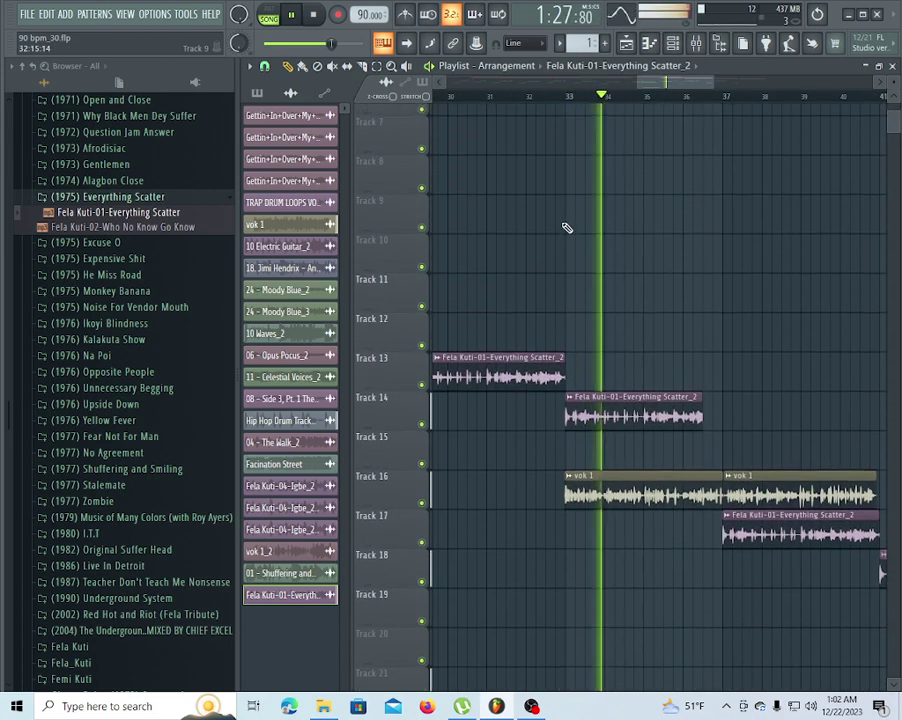
scroll(566, 228, down, 1)
click(454, 97)
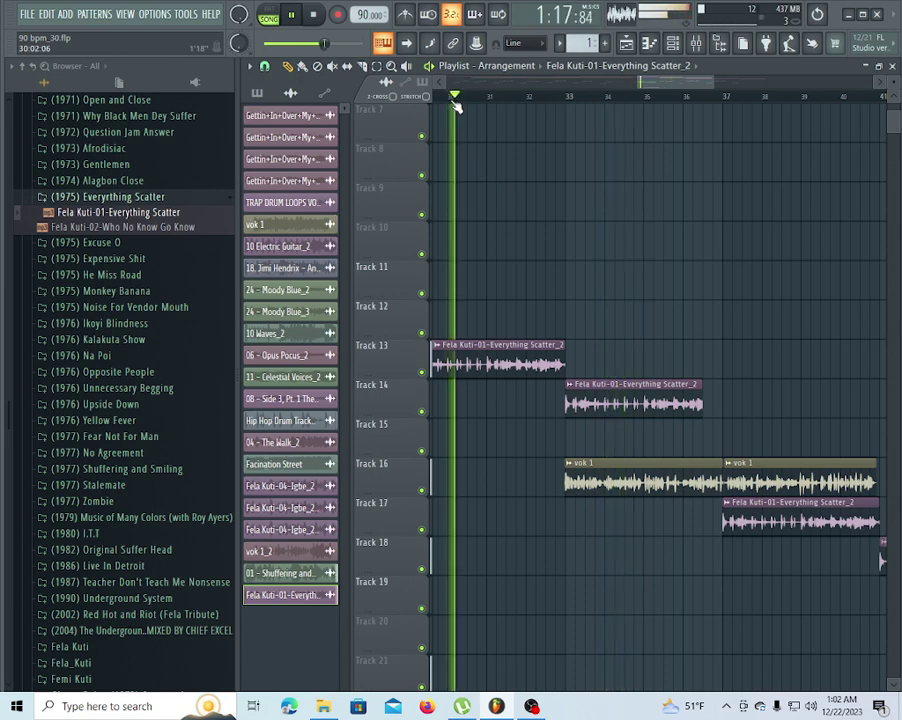
Try shortening the Everything Scatter clip on Track 13 that ends at bar 33, and undo the resize
scroll(455, 105, up, 3)
drag(739, 356, 646, 351)
key(ctrl+z)
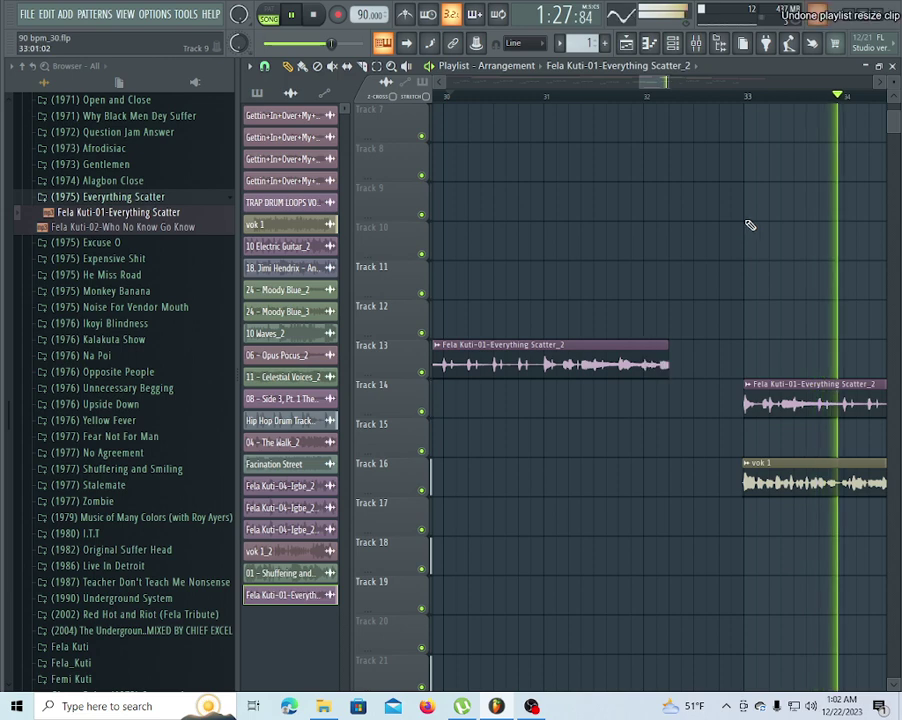
key(ctrl+alt+z)
key(ctrl+alt+z)
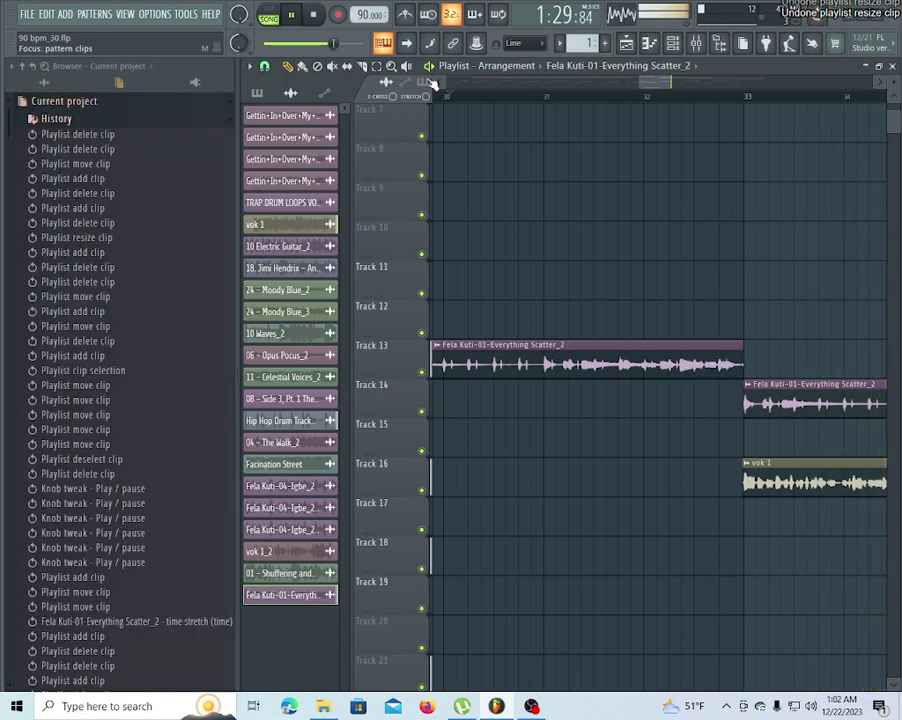
Replay from around bar 30 and try shortening the second Shuffering and Shmiling clip on Track 29 to end at bar 32
key(space)
scroll(450, 108, down, 3)
ctrl+scroll(450, 108, down, 2)
scroll(450, 108, down, 3)
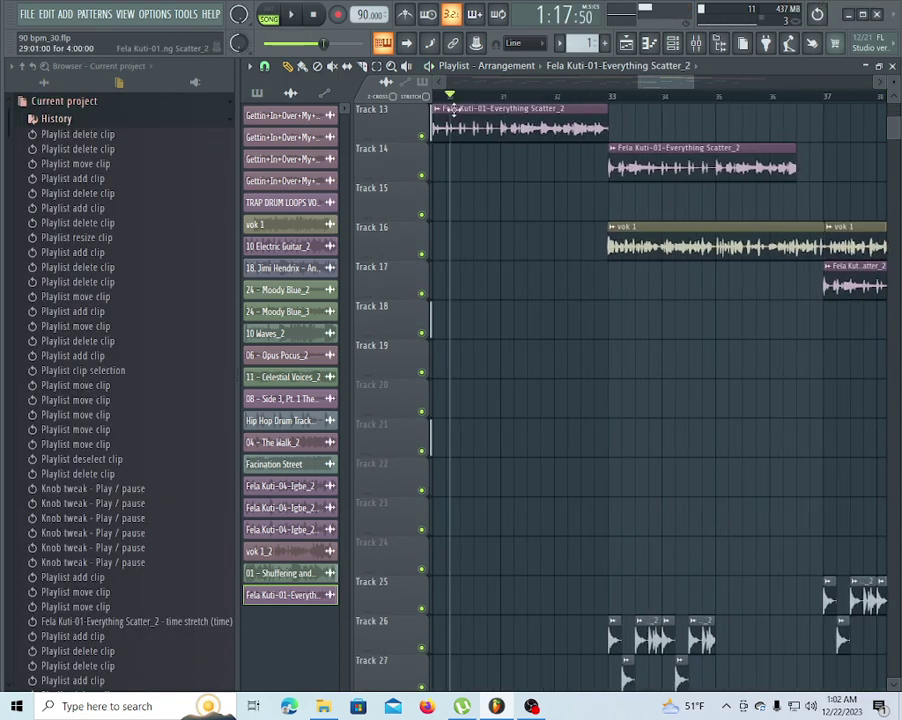
key(space)
scroll(582, 217, down, 6)
ctrl+scroll(596, 104, up, 3)
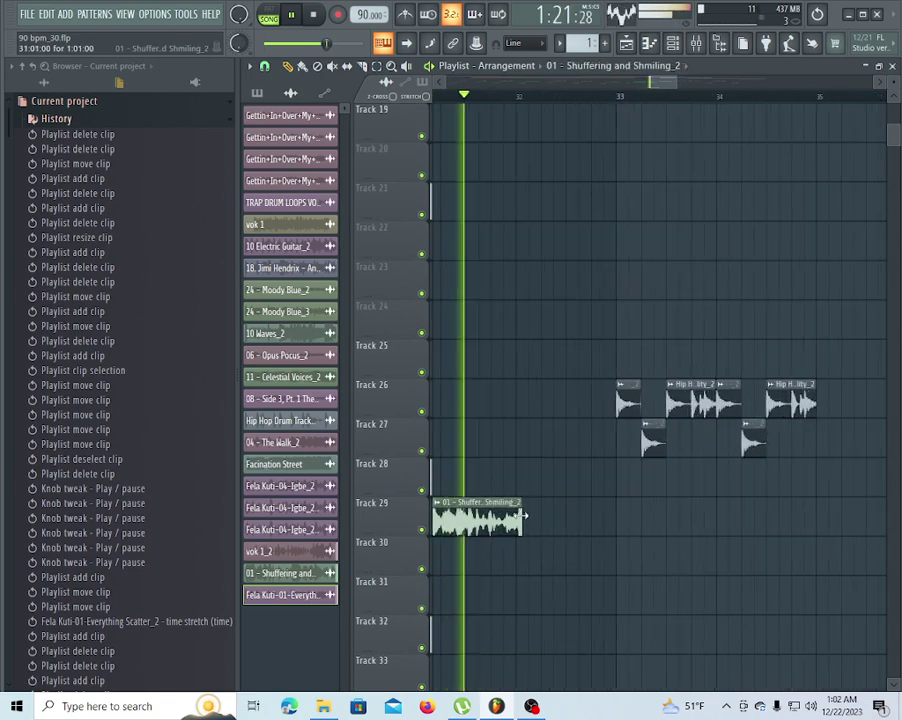
Try trimming the Everything Scatter clip on Track 13 to end at bar 32 and listen to the transition into bar 33
scroll(594, 374, up, 8)
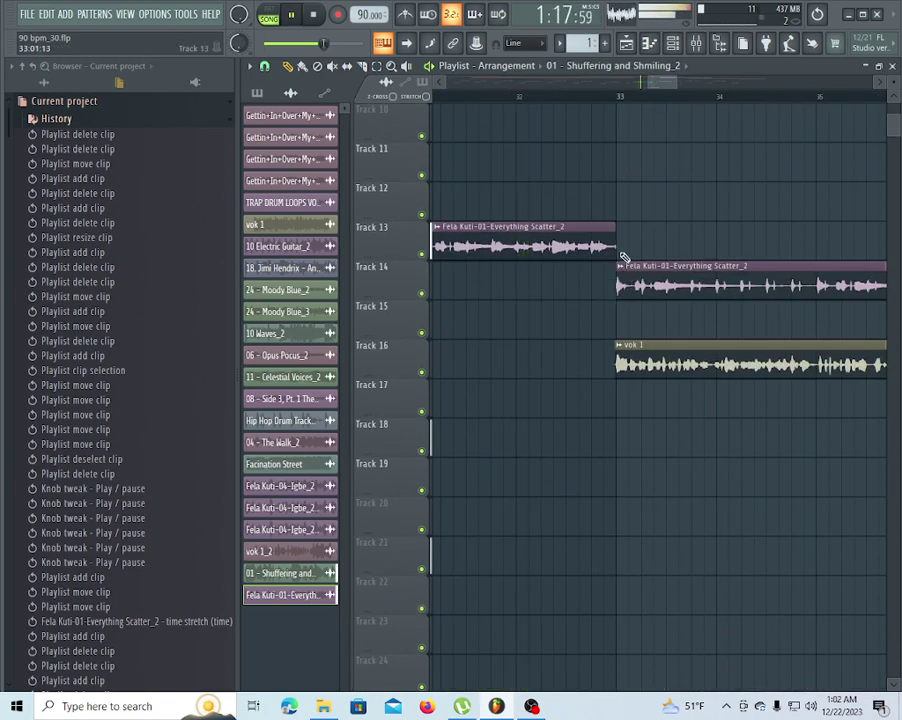
drag(612, 240, 513, 228)
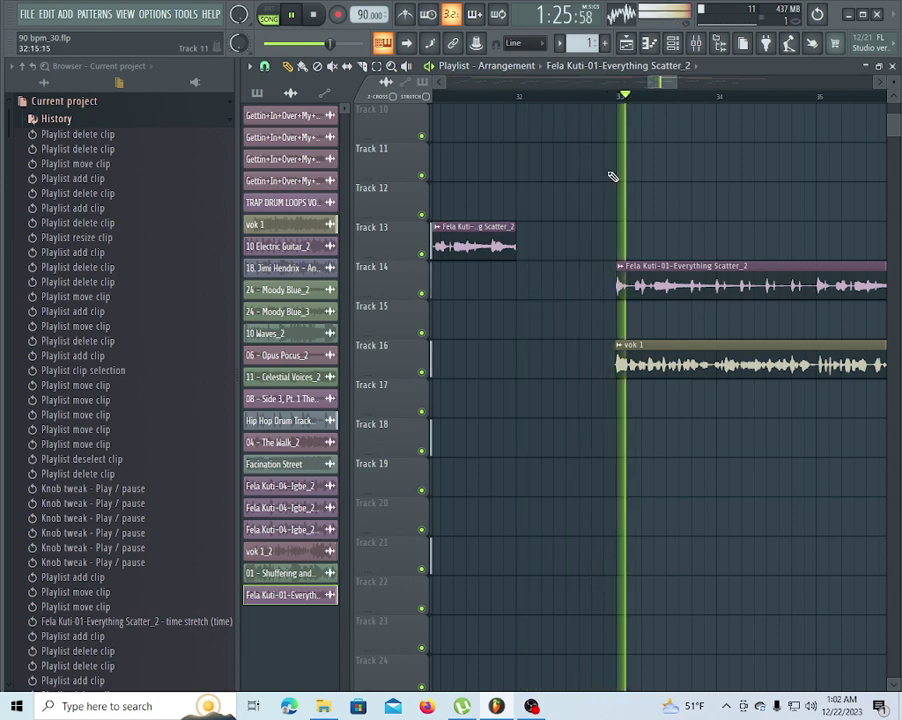
scroll(728, 508, down, 3)
scroll(735, 480, down, 9)
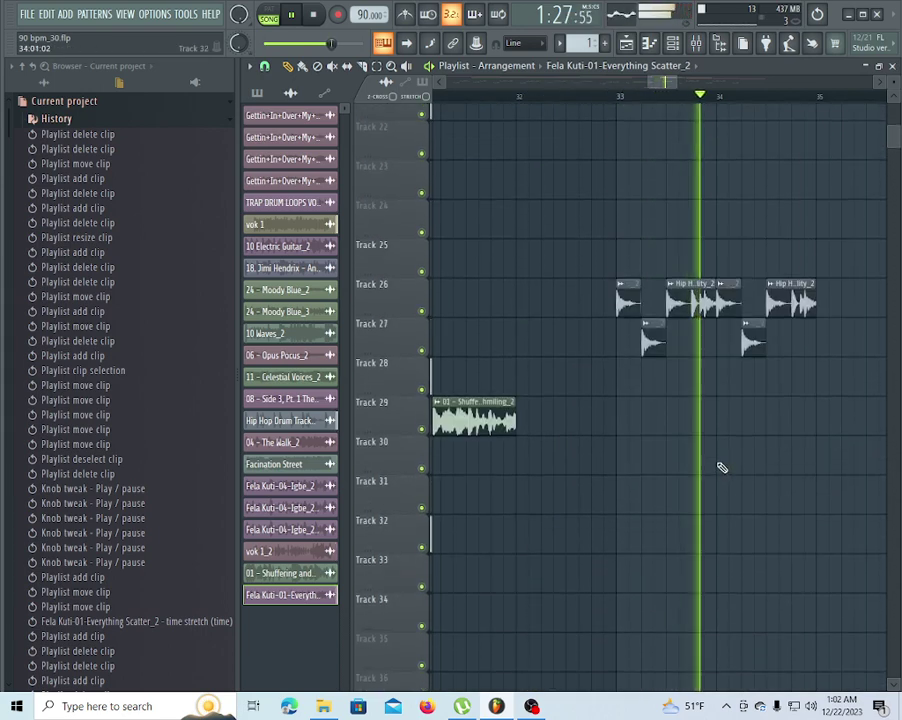
scroll(716, 466, up, 5)
scroll(724, 430, up, 1)
Undo the latest clip trims before bar 33 and replay the transition from between bars 31 and 32
key(ctrl+z)
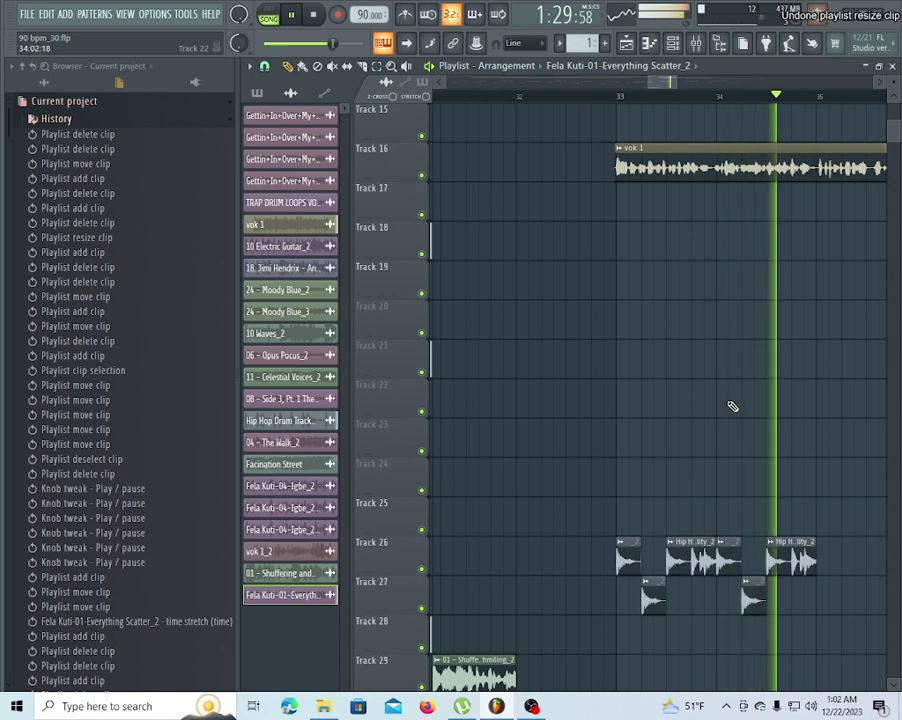
key(ctrl+z)
scroll(572, 399, up, 6)
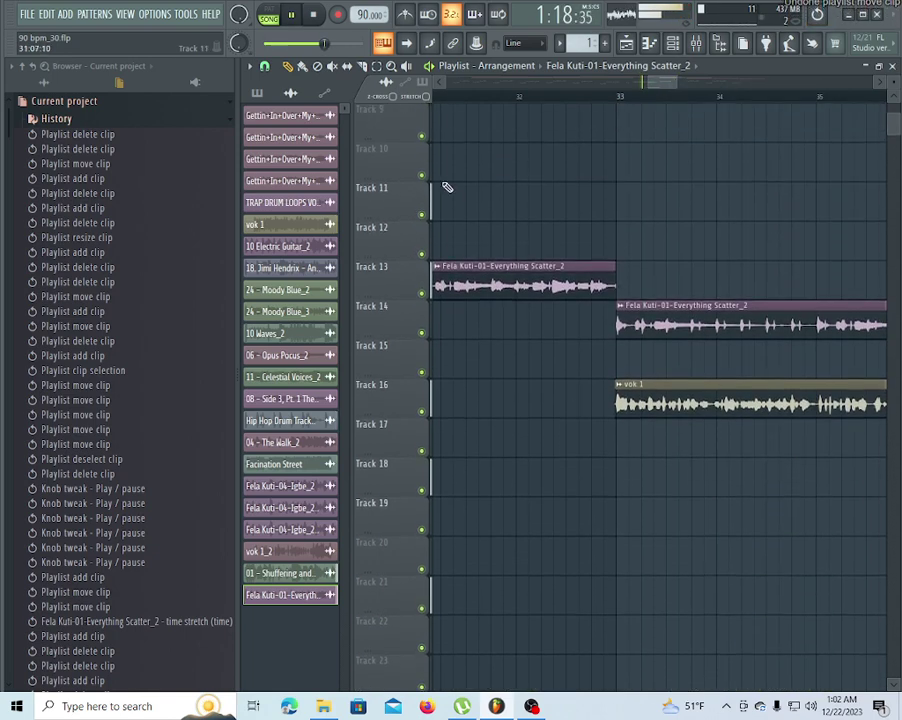
click(453, 96)
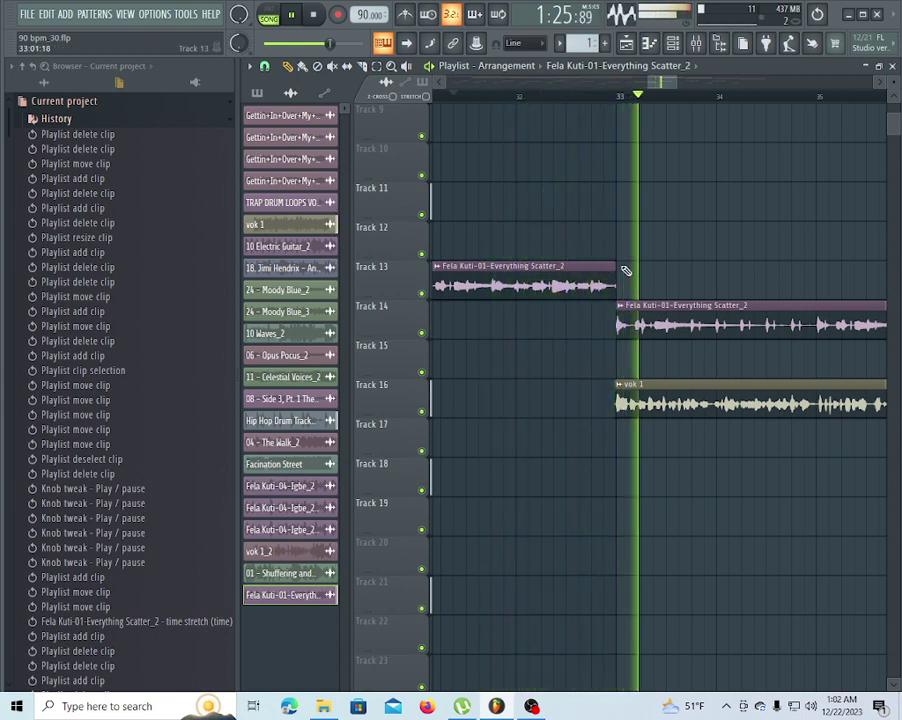
Save the project as new version 90 bpm_31.flp and export the full song as 90 bpm_31.mp3 in the 90bpm folder
click(26, 14)
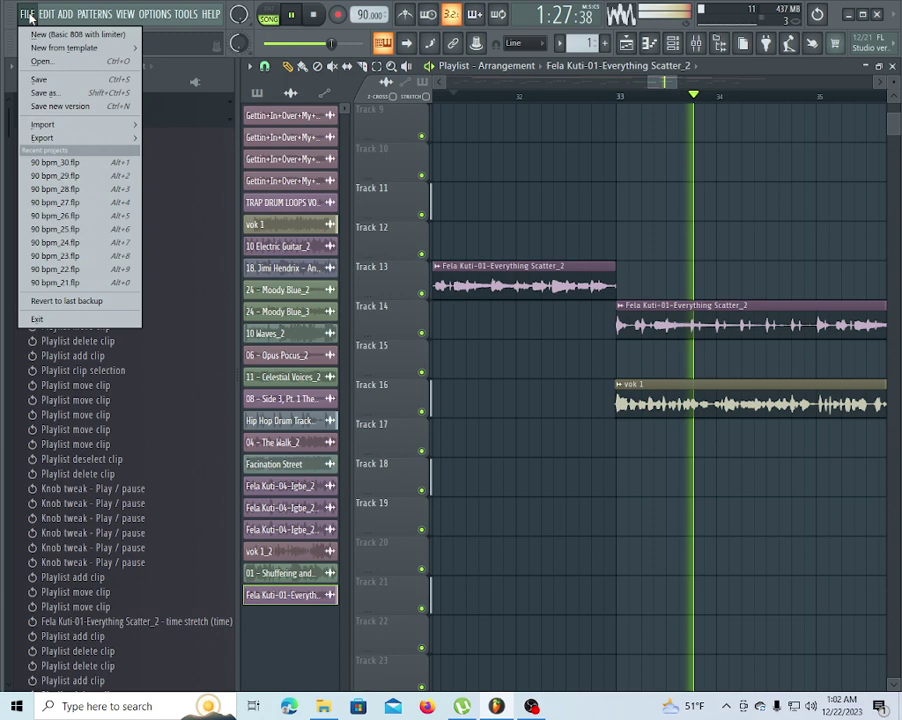
click(62, 106)
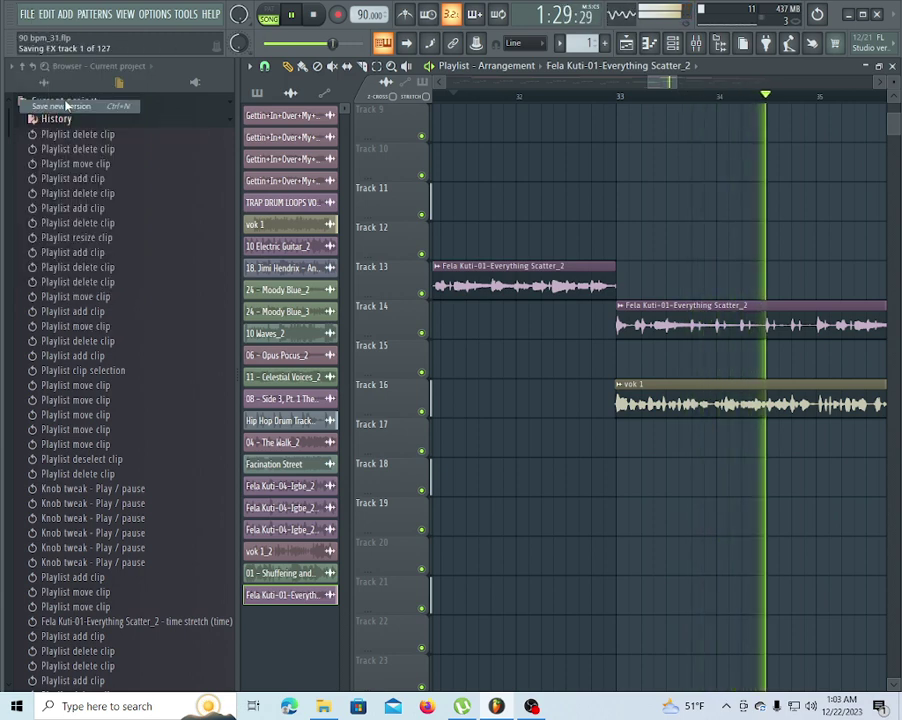
click(27, 15)
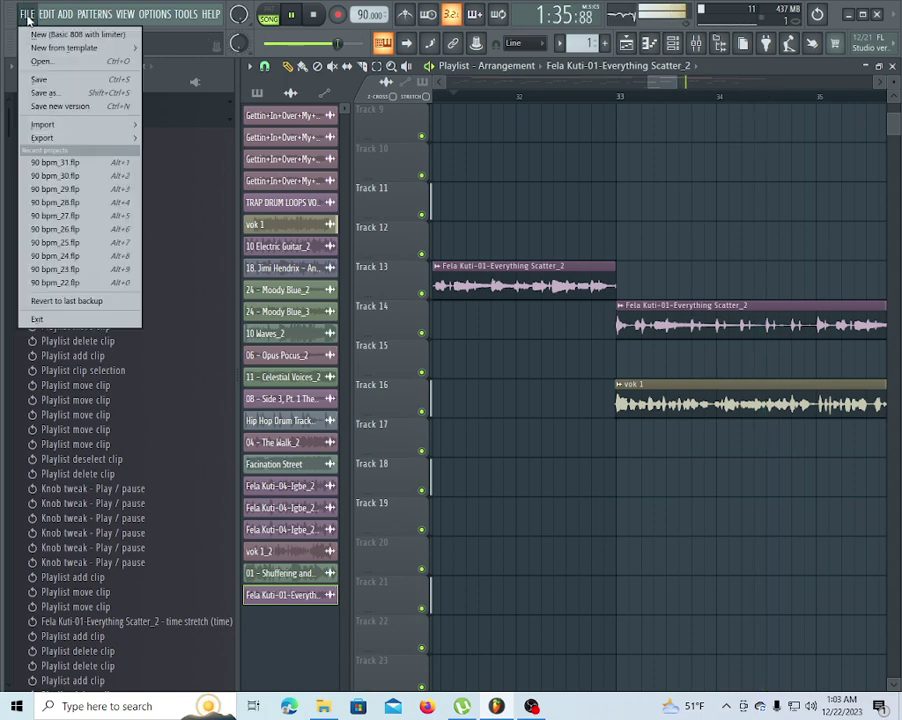
mouse_move(110, 140)
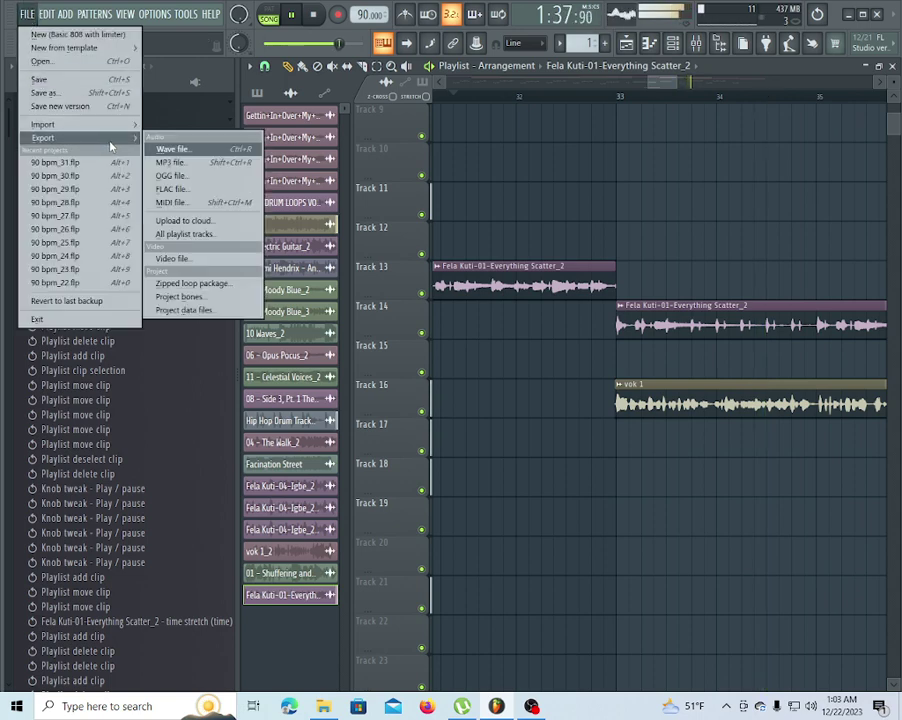
click(210, 165)
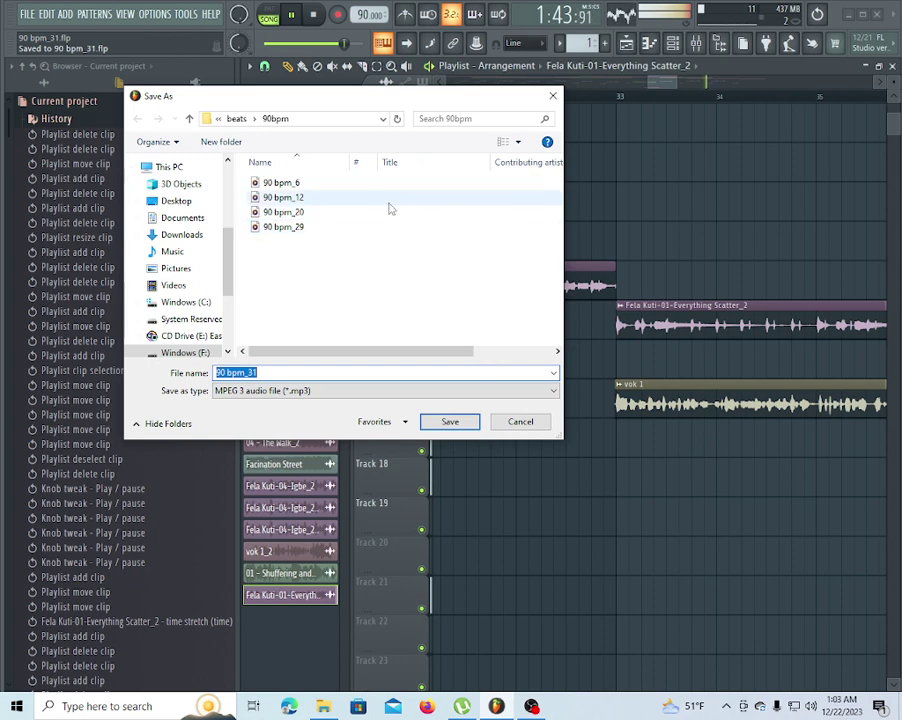
click(465, 431)
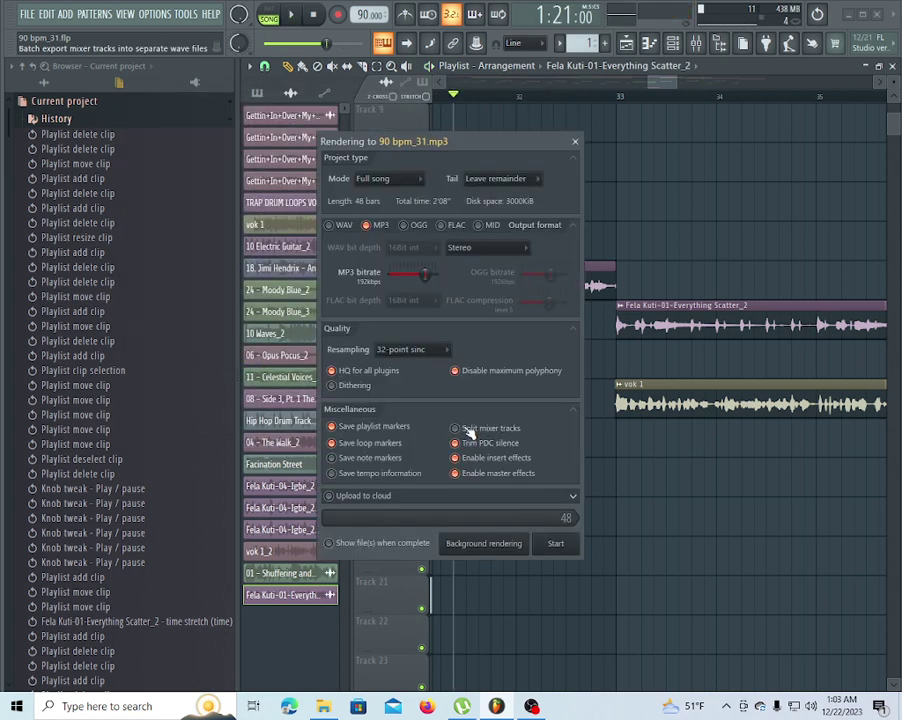
click(558, 543)
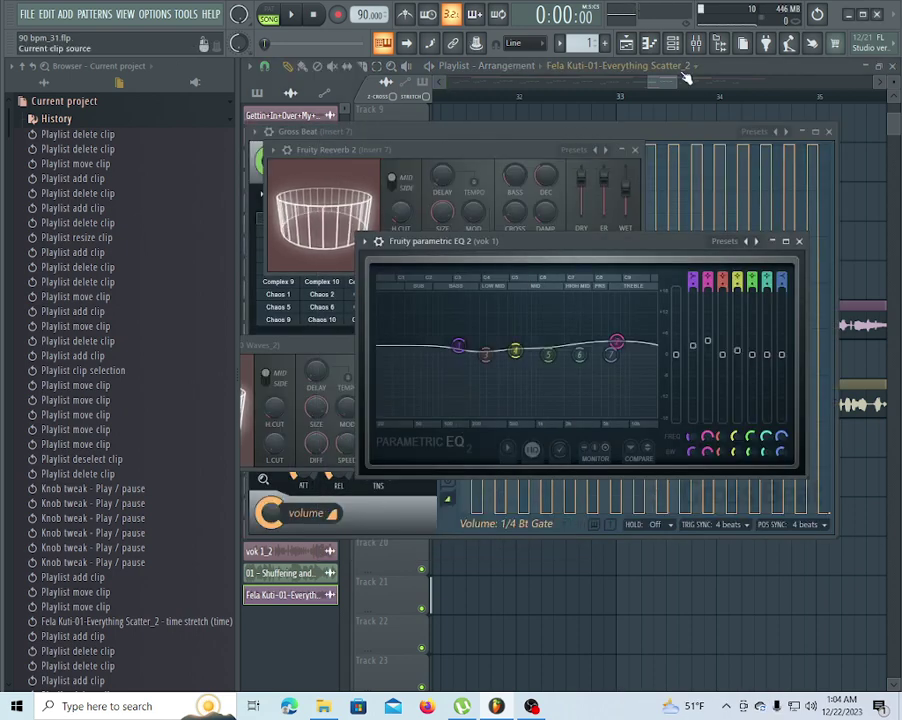
Keep the playlist snap at Step for the arrangement and switch to OBS
drag(648, 82, 441, 88)
scroll(459, 298, down, 5)
scroll(473, 295, up, 6)
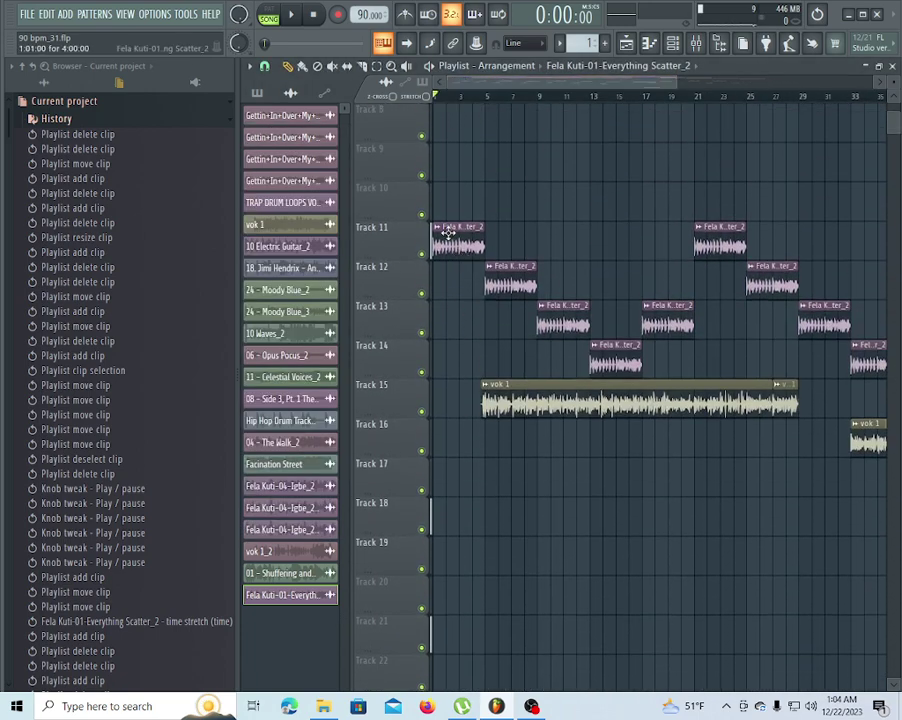
click(266, 67)
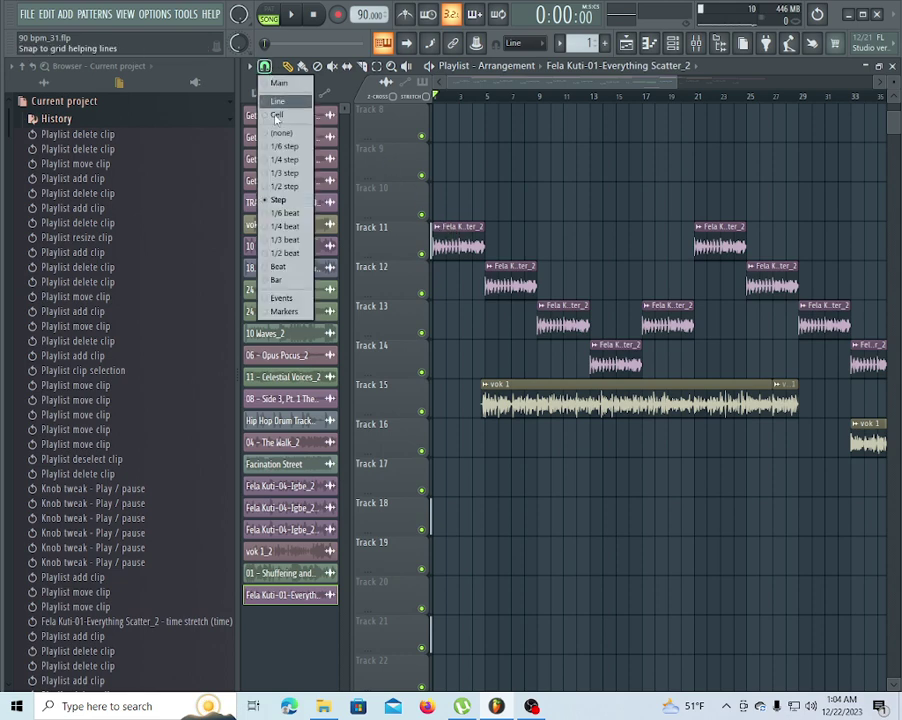
click(290, 198)
click(532, 706)
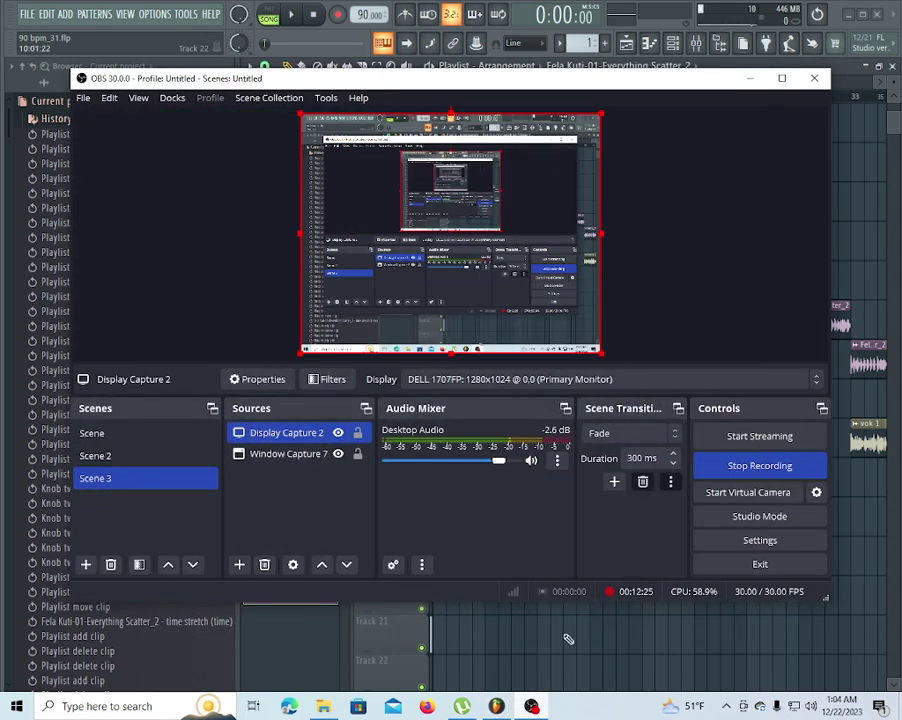